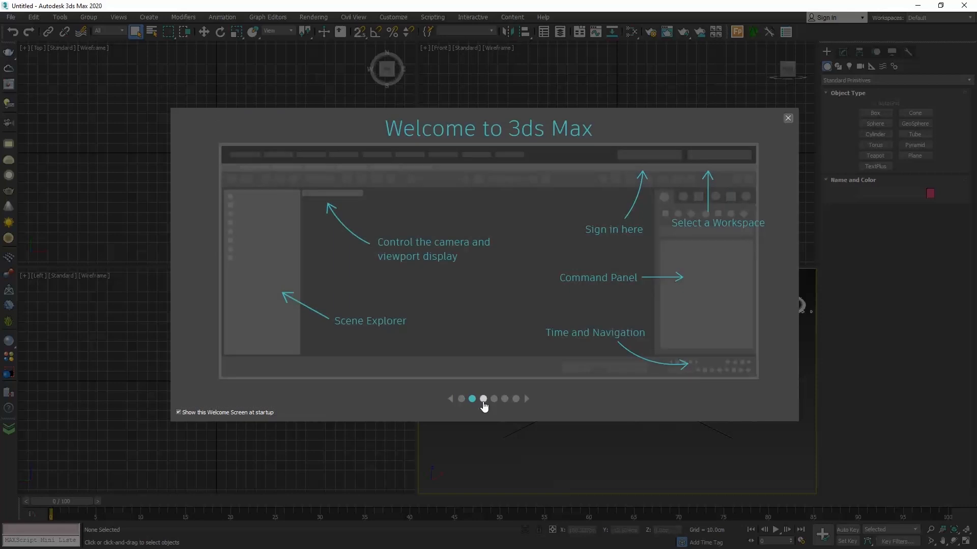
Browse the Welcome Screen through to the 3ds Max Interactive page, turn off showing it at startup, and close it
click(483, 401)
click(494, 400)
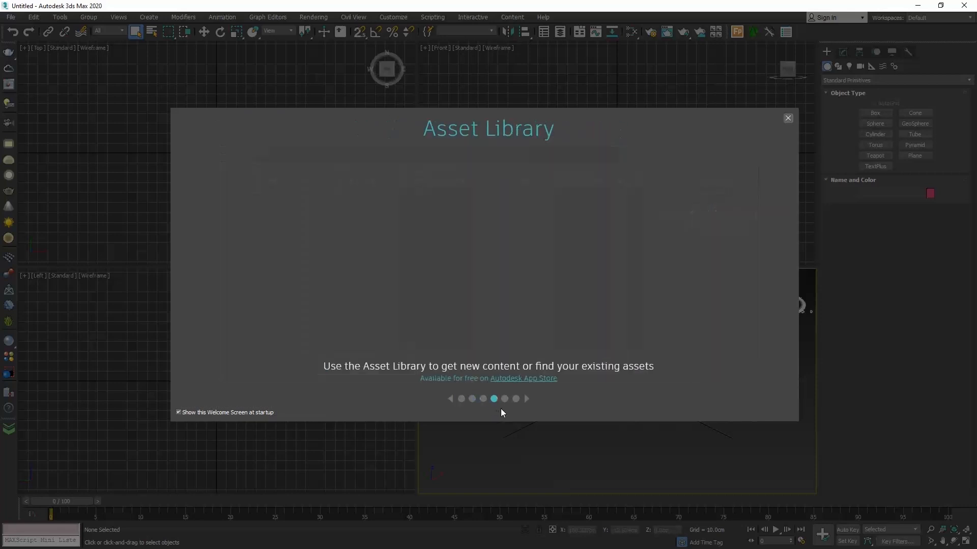
click(505, 399)
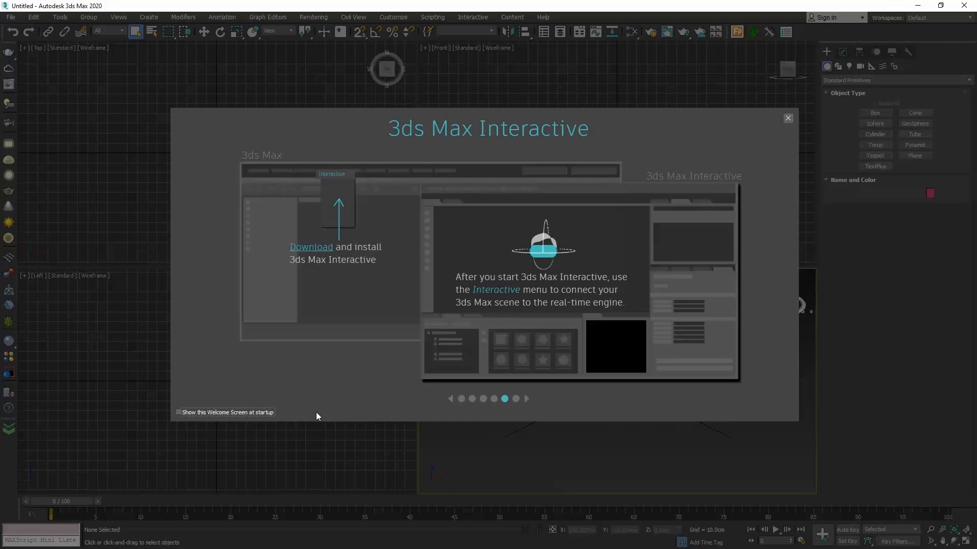
click(787, 119)
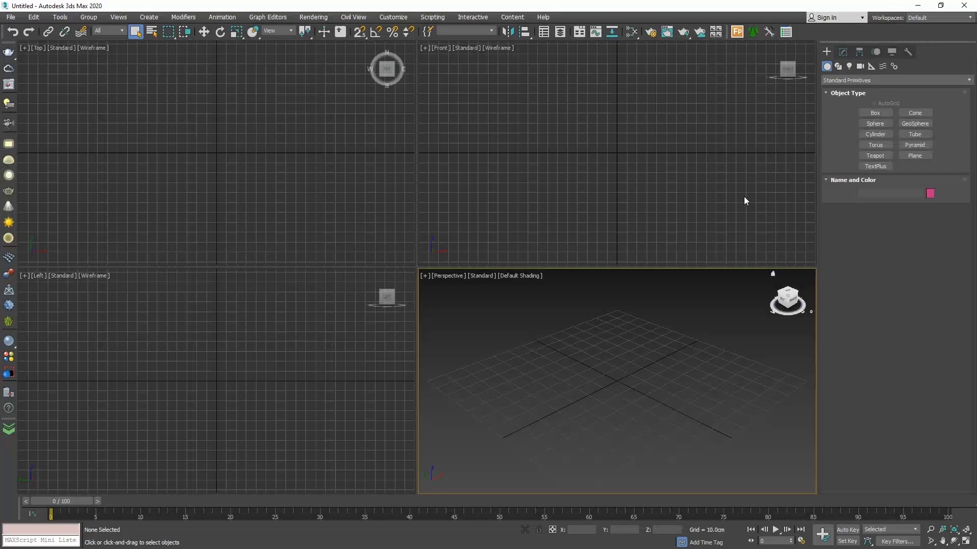
Reopen the Welcome Screen manually and close it again
click(547, 16)
click(559, 59)
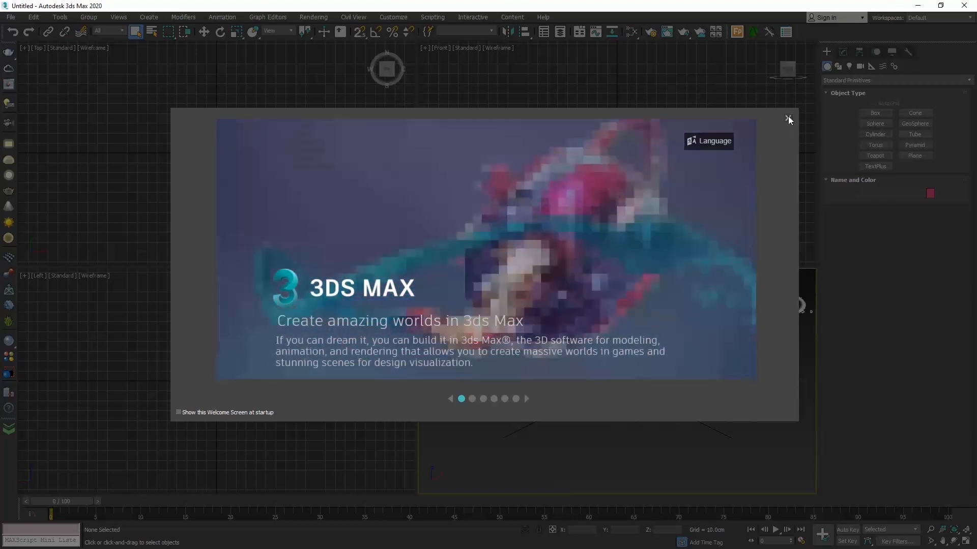
click(788, 118)
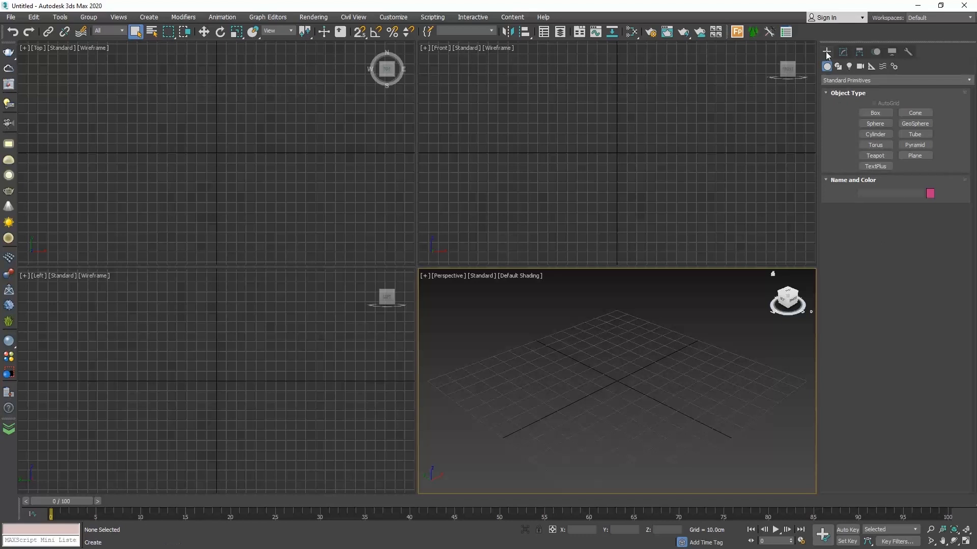
View the Modify section of the command panel and return to the Create section
click(842, 52)
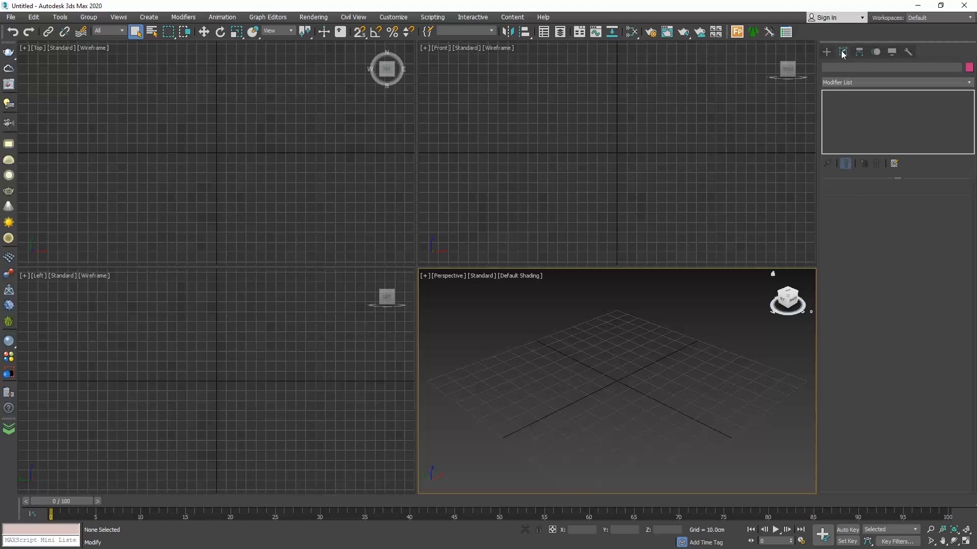
click(827, 51)
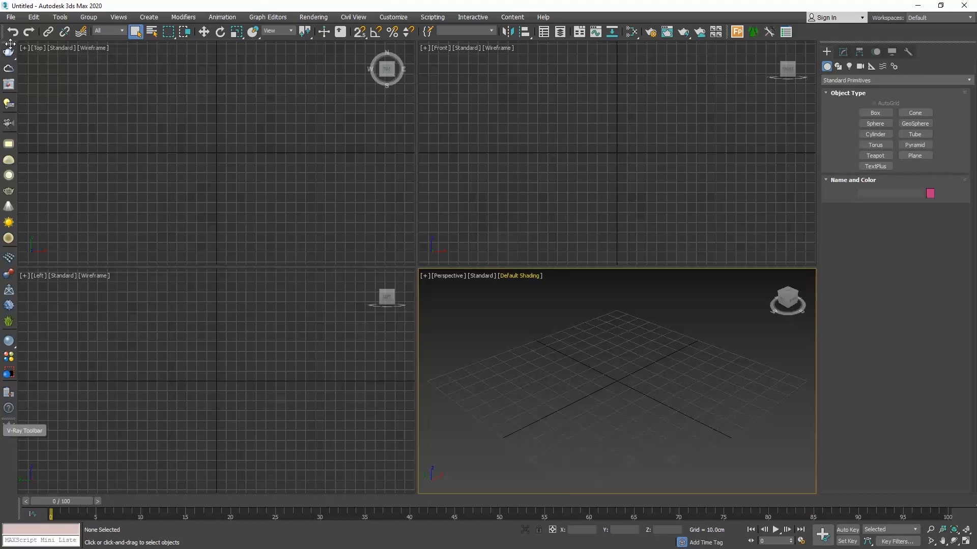
Undock the V-Ray Toolbar so it floats over the viewports, and dock it back in its original place
drag(10, 44, 192, 156)
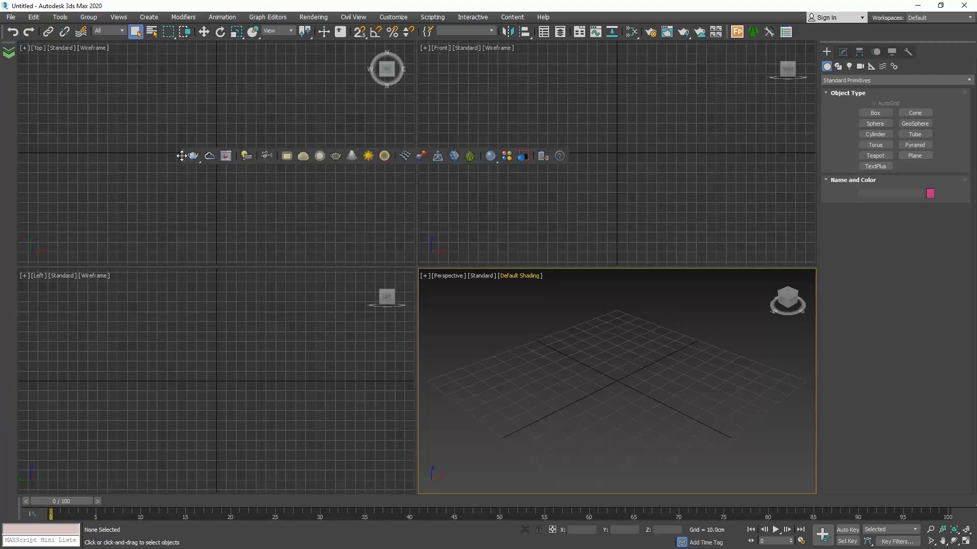
drag(181, 155, 25, 105)
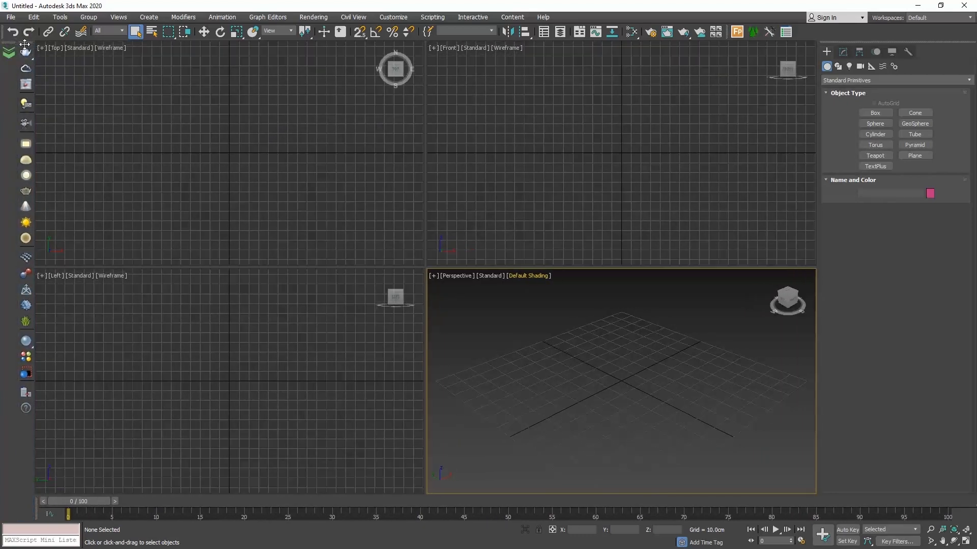
drag(25, 45, 10, 101)
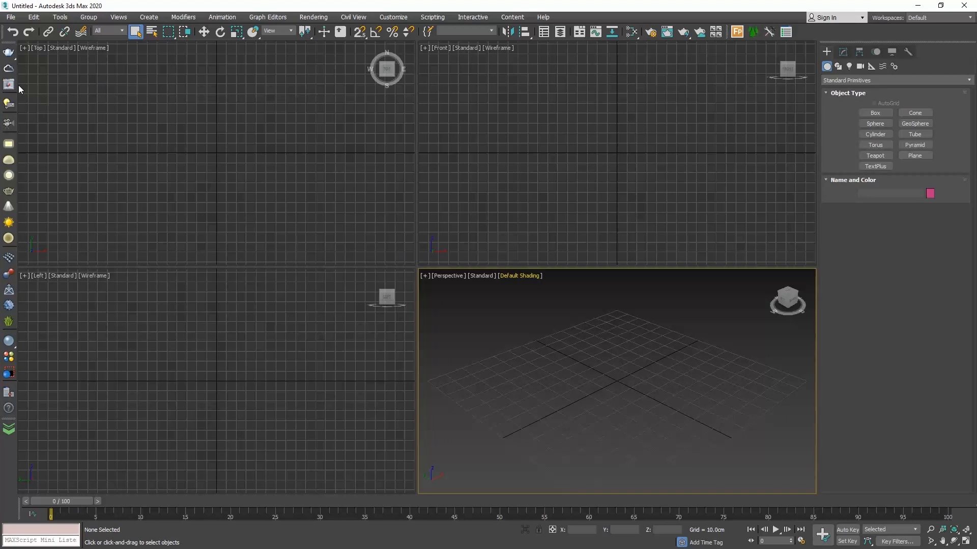
Hide the Command Panel from the interface and show it again
right_click(815, 32)
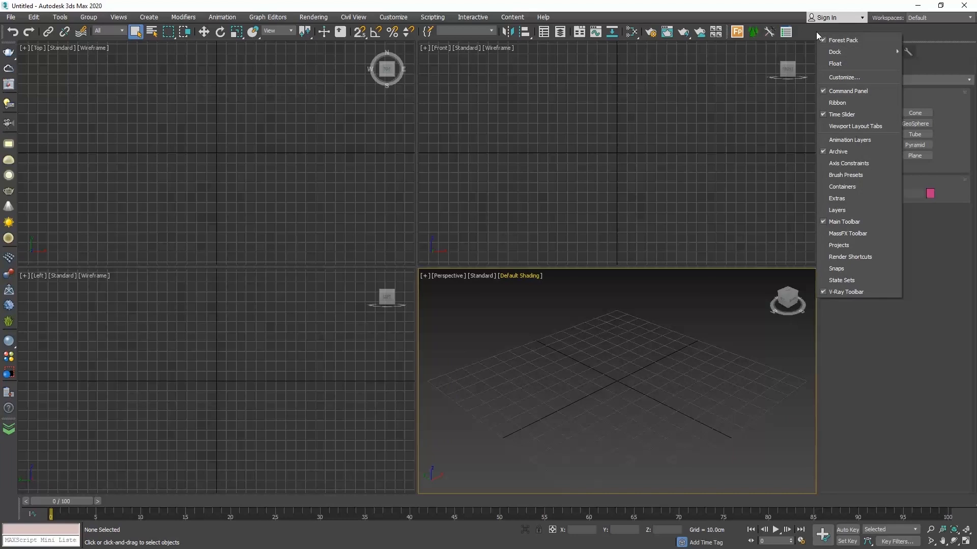
right_click(806, 35)
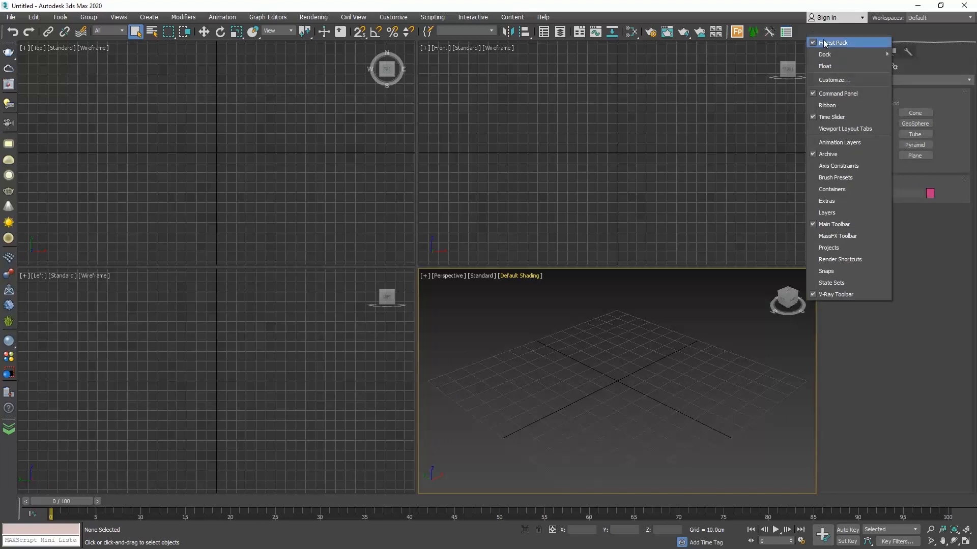
click(865, 93)
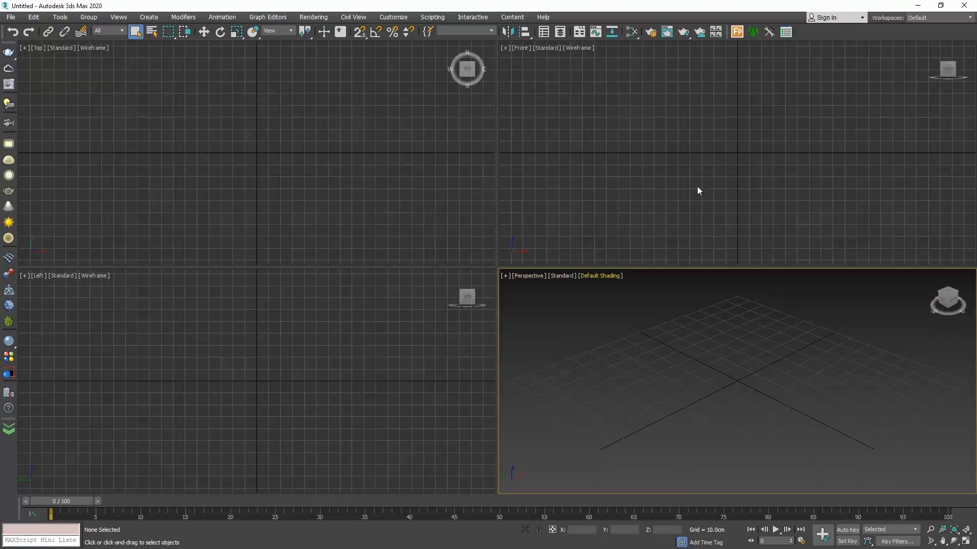
right_click(813, 37)
click(864, 93)
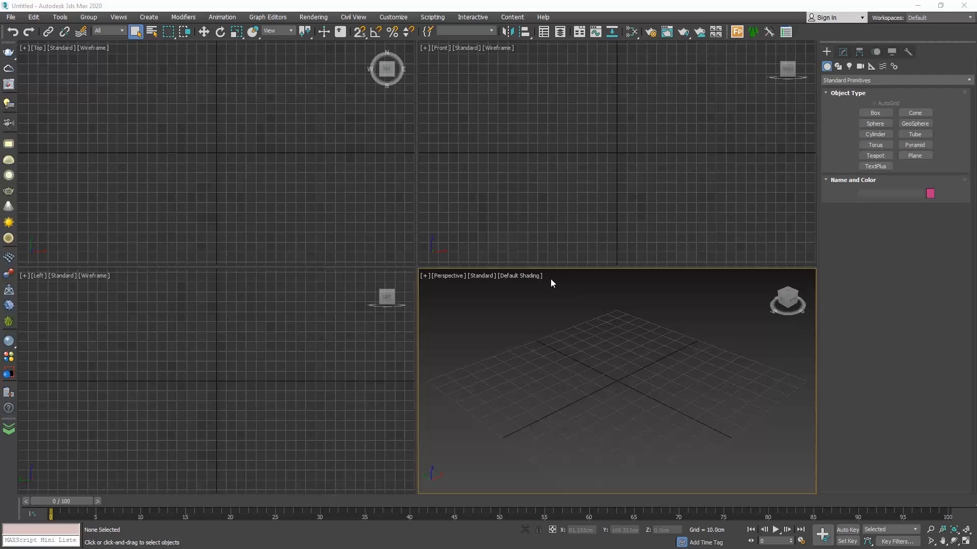
Activate the Top, Front and Perspective viewports one after another
click(272, 168)
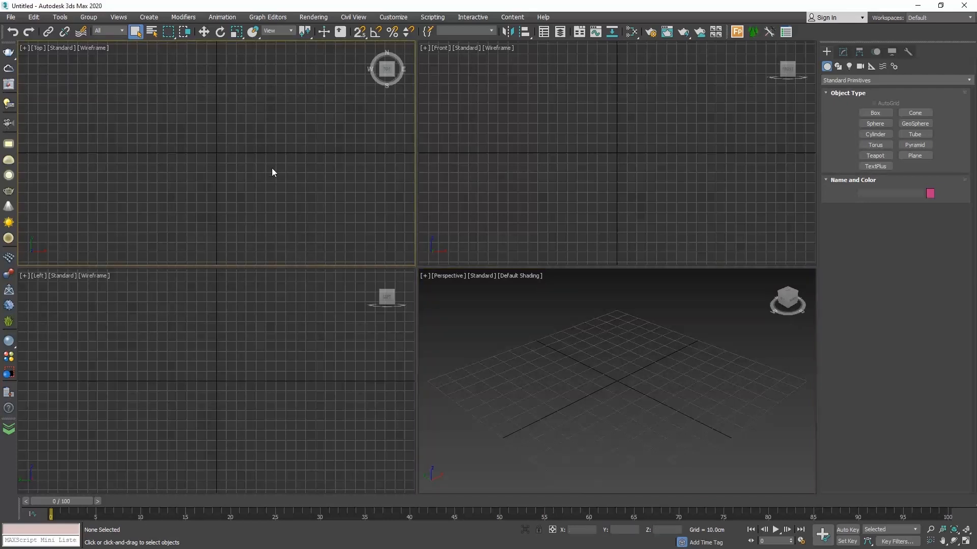
click(495, 162)
click(526, 305)
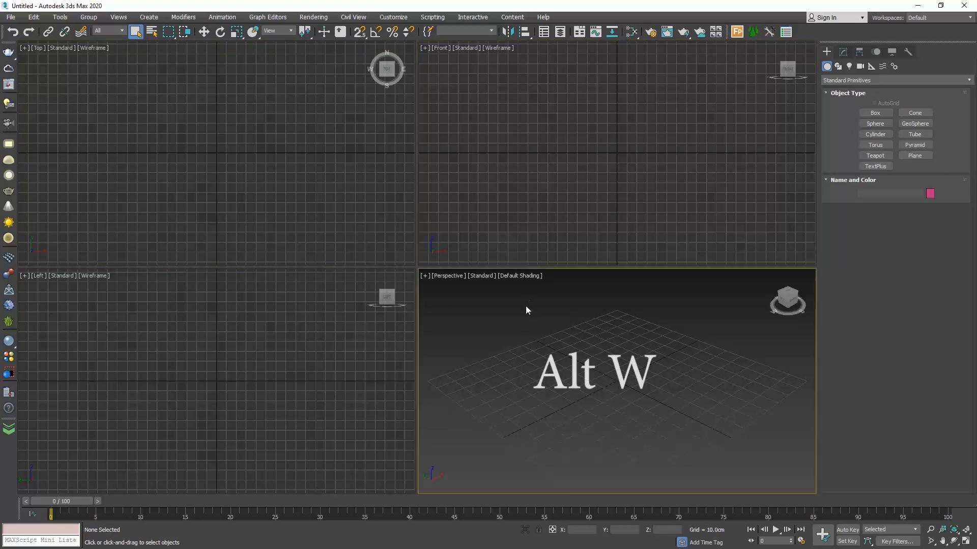
Maximize the Perspective viewport and restore the four-viewport layout, twice
key(alt+w)
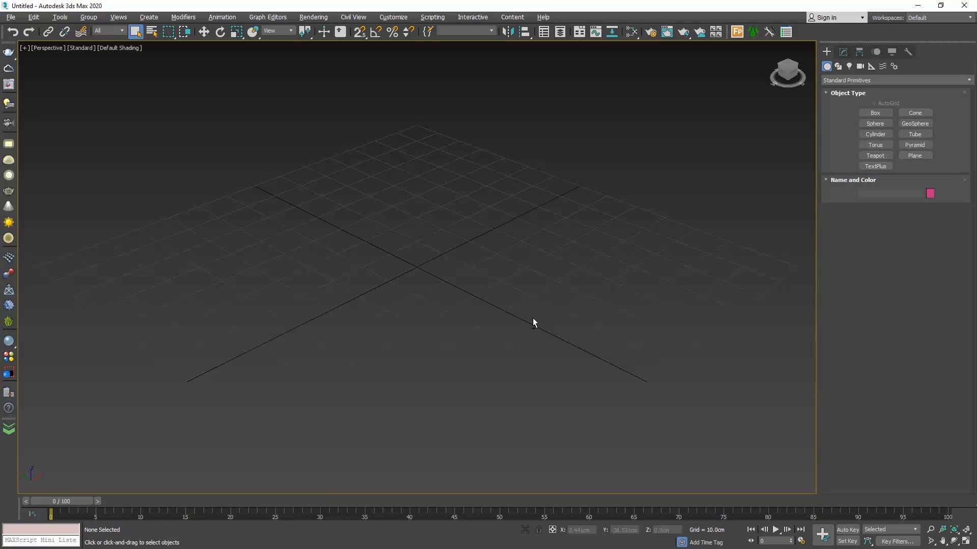
key(alt+w)
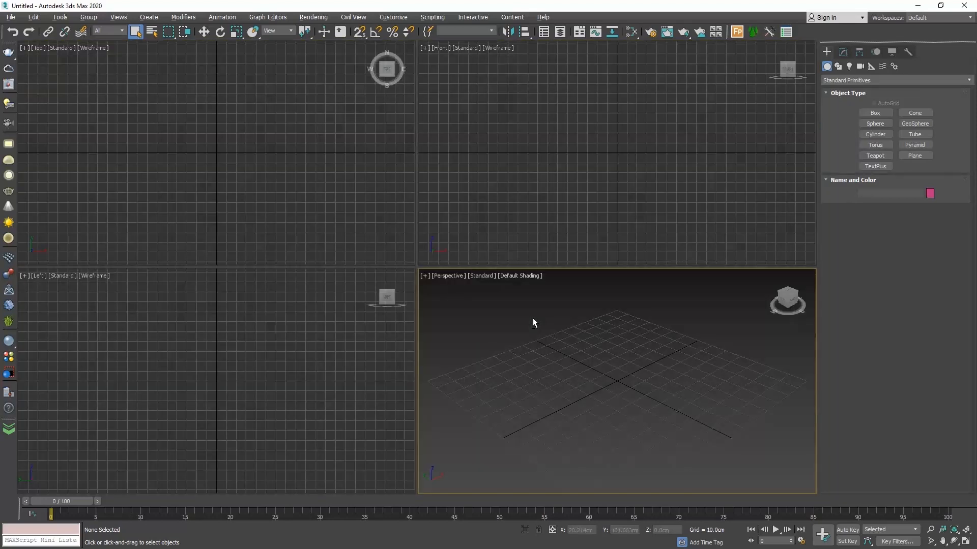
click(965, 541)
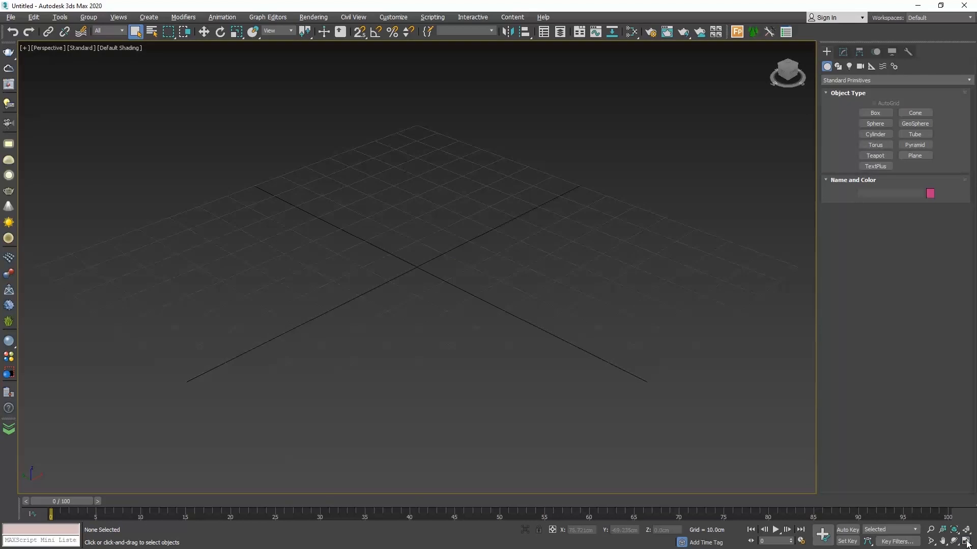
click(965, 541)
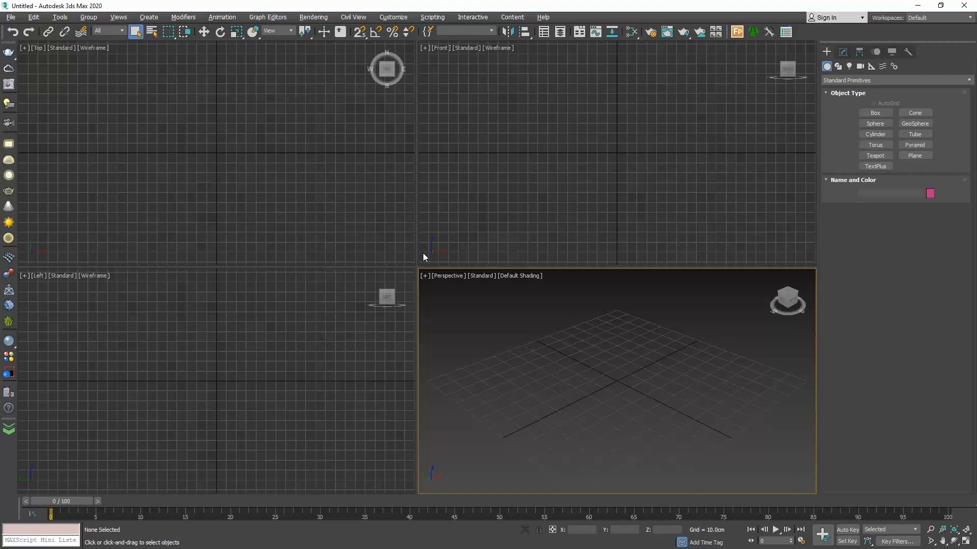
Resize the four viewports by enlarging the Top view, and reset the viewport layout
drag(417, 249, 490, 338)
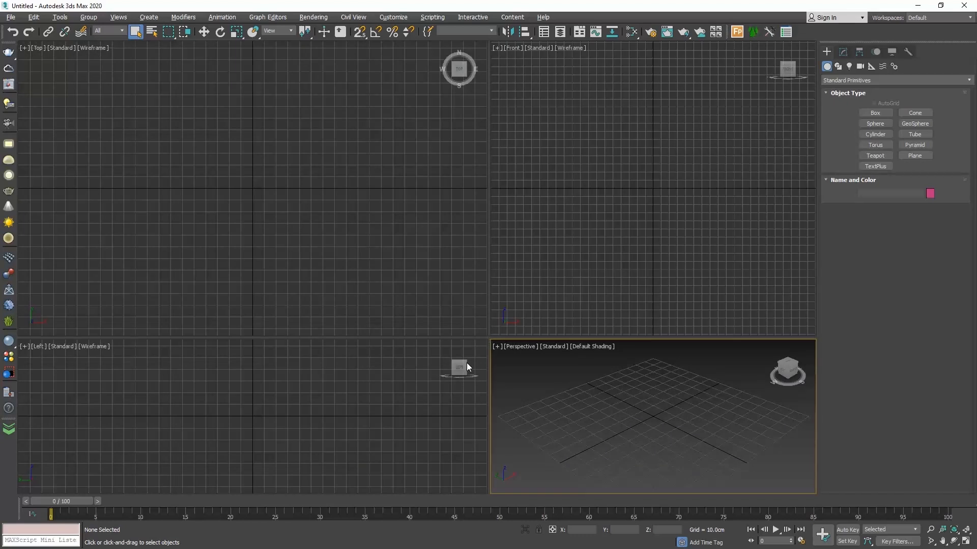
right_click(489, 338)
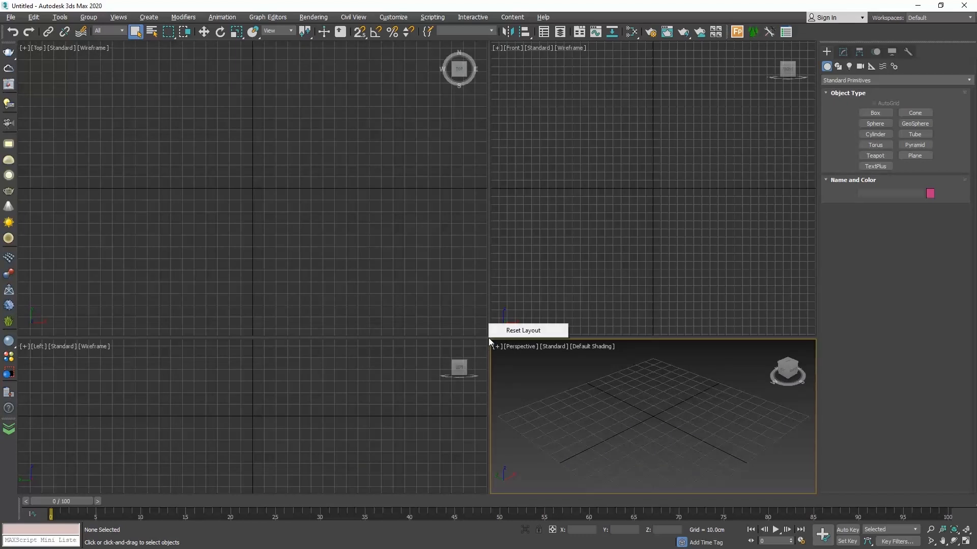
click(519, 330)
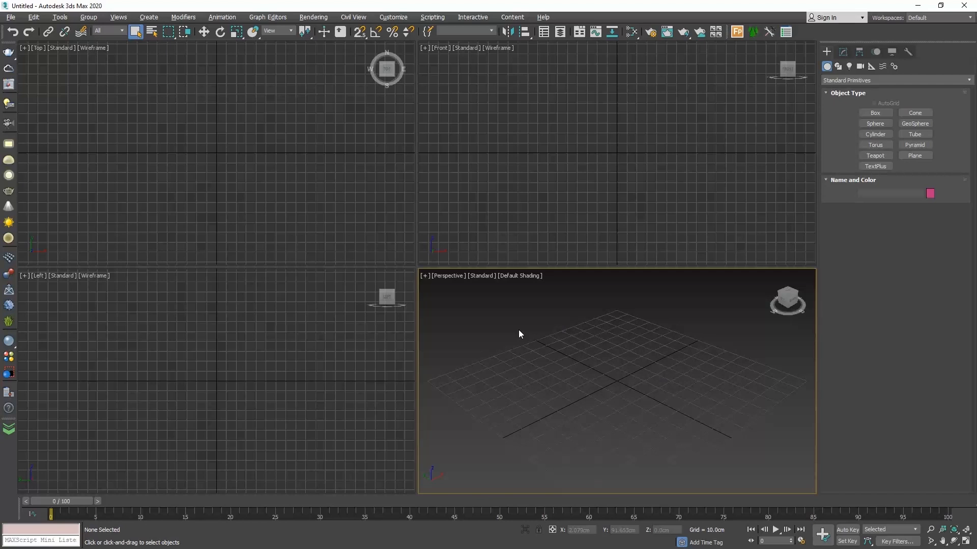
Maximize the Perspective viewport through its own viewport options and restore it the same way
click(425, 276)
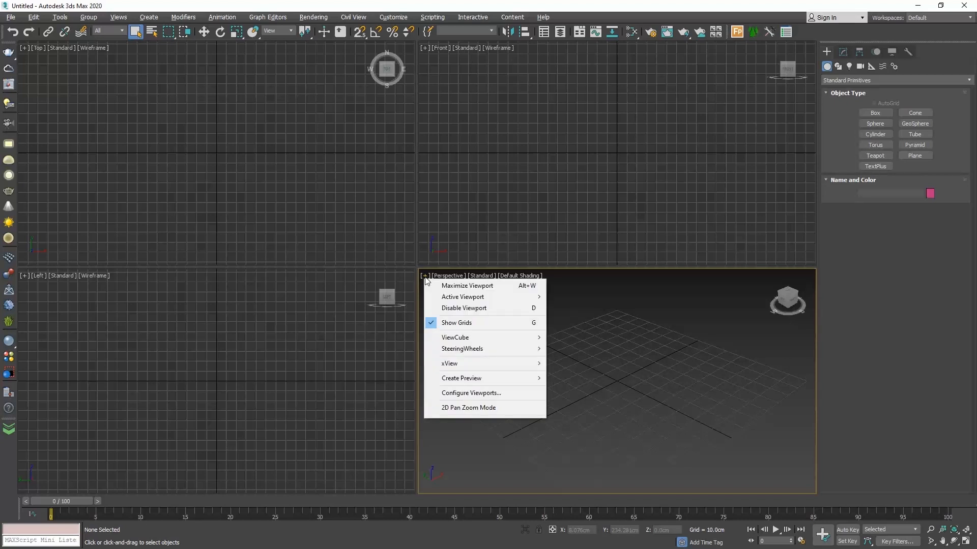
click(455, 285)
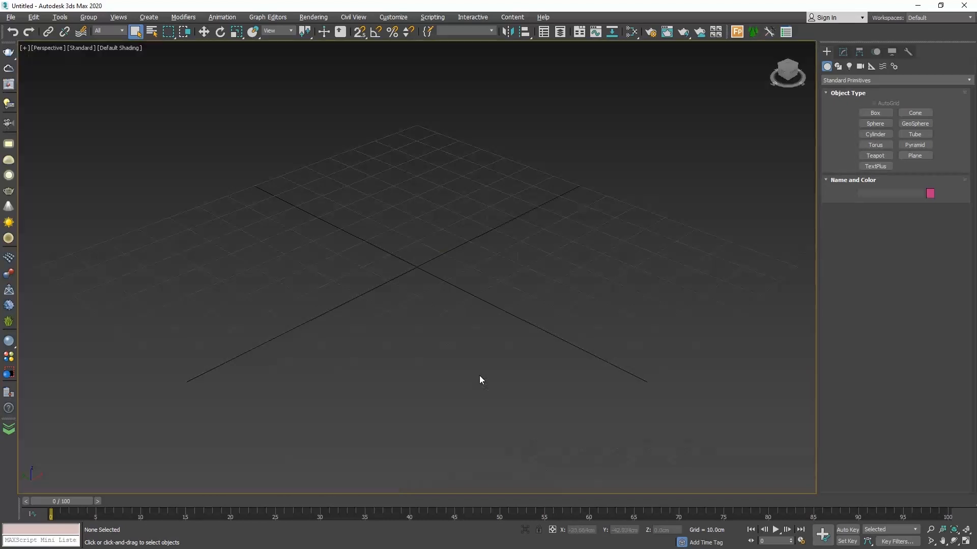
click(25, 48)
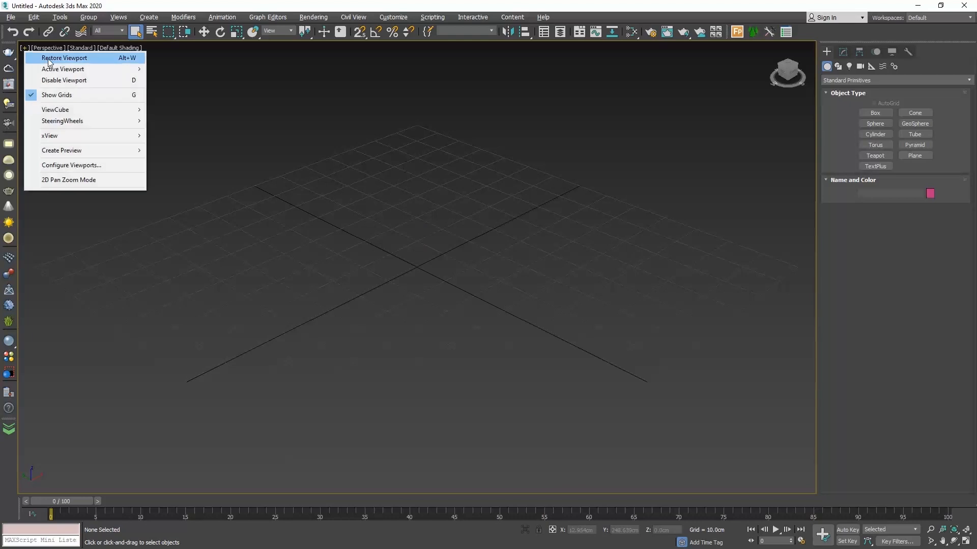
click(51, 57)
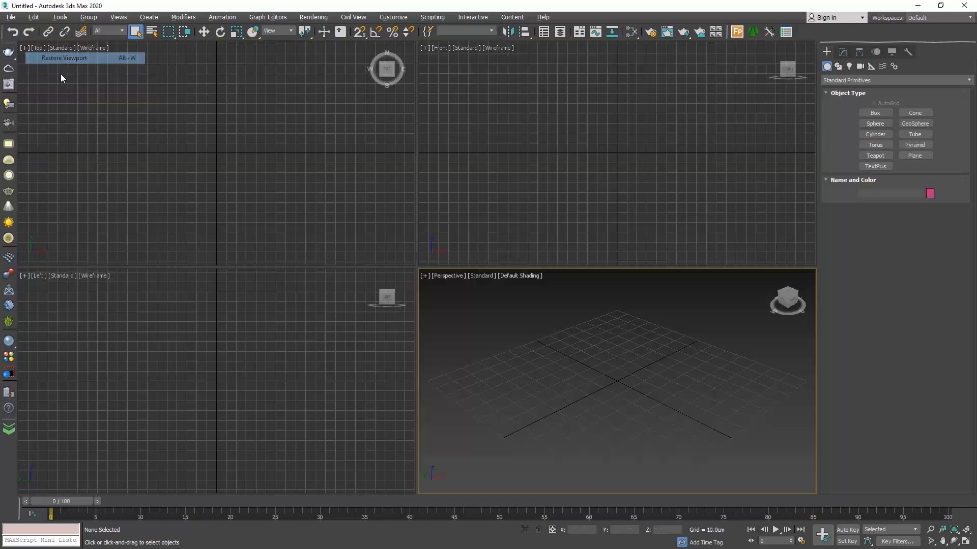
Switch the active viewport to Top using the Perspective viewport's options, and disable the Perspective viewport
click(426, 276)
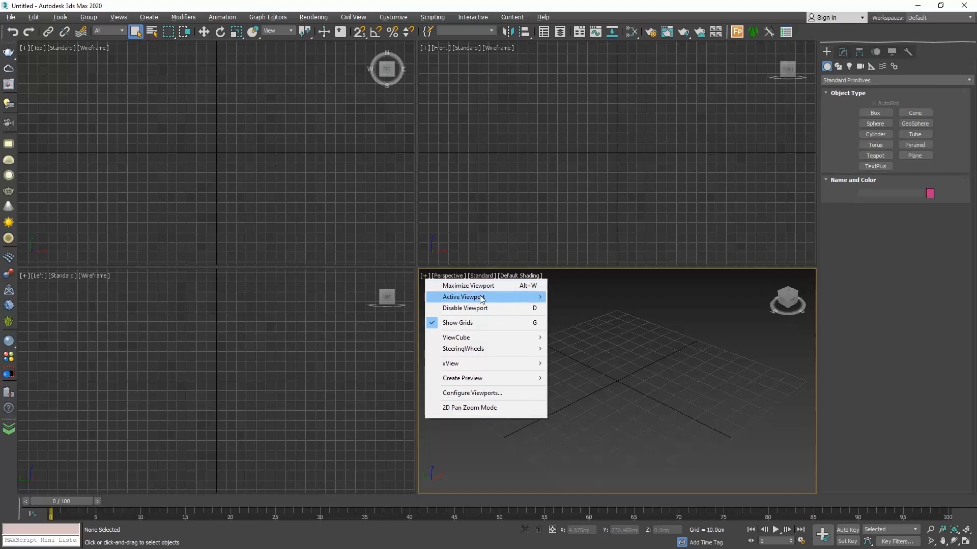
mouse_move(483, 297)
click(573, 298)
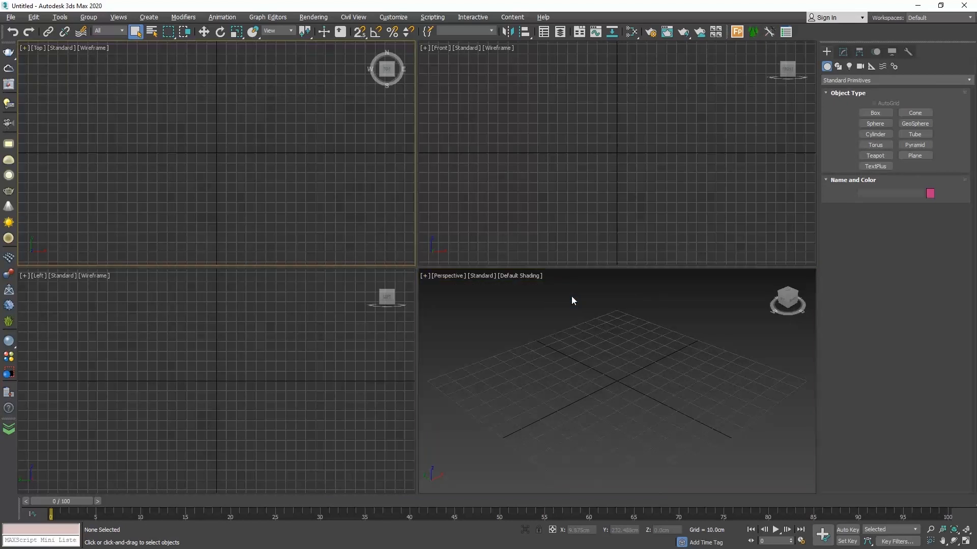
click(425, 276)
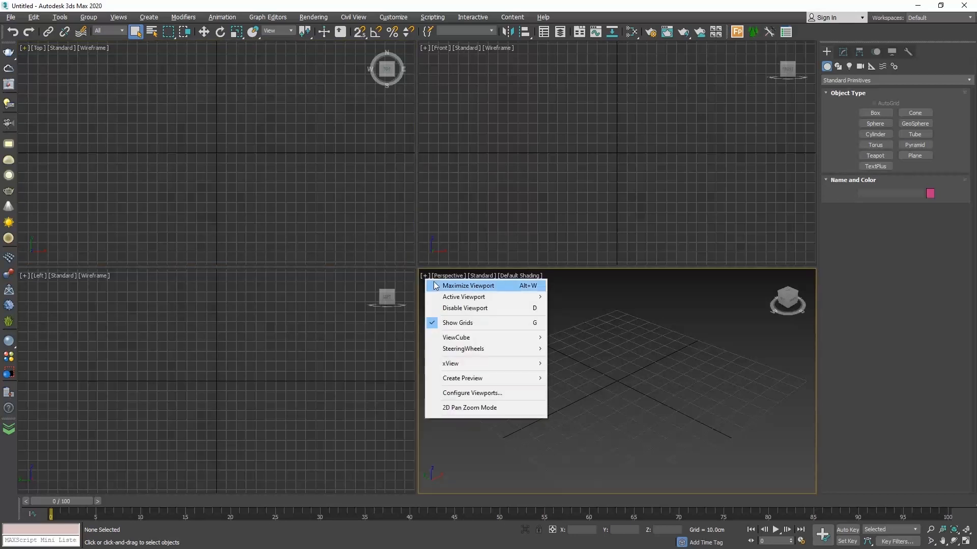
click(487, 308)
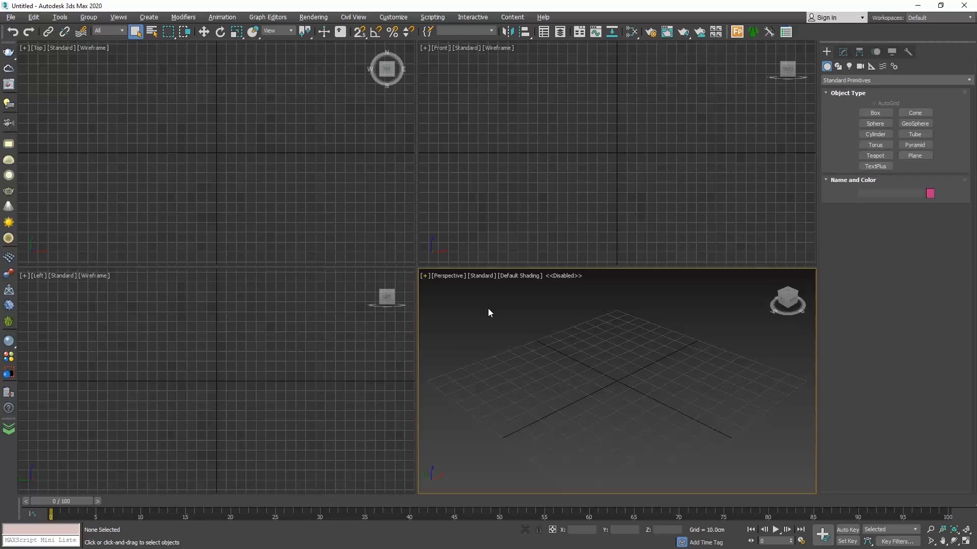
Create a box about 79 × 87 × 66 cm in the Top viewport, and activate the disabled Perspective viewport to refresh it
click(875, 113)
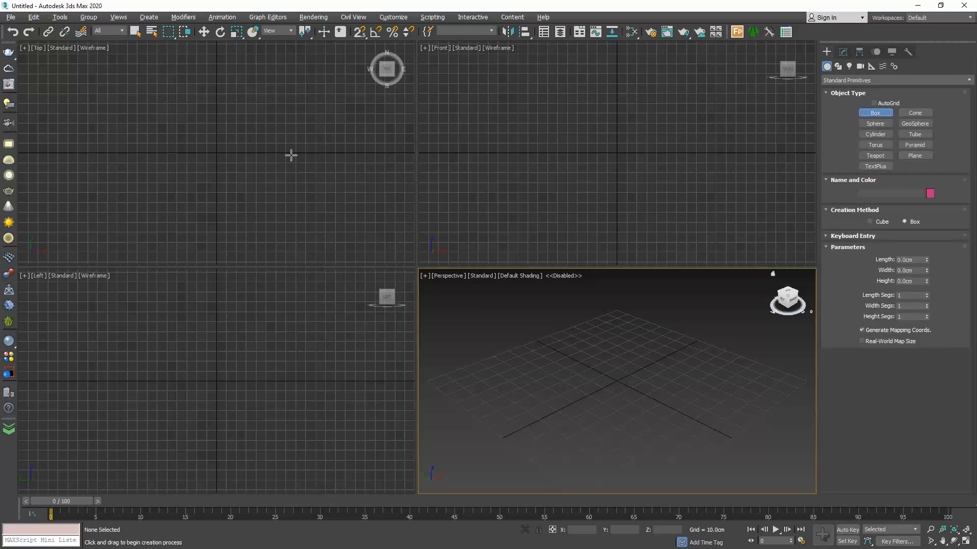
drag(244, 129, 159, 209)
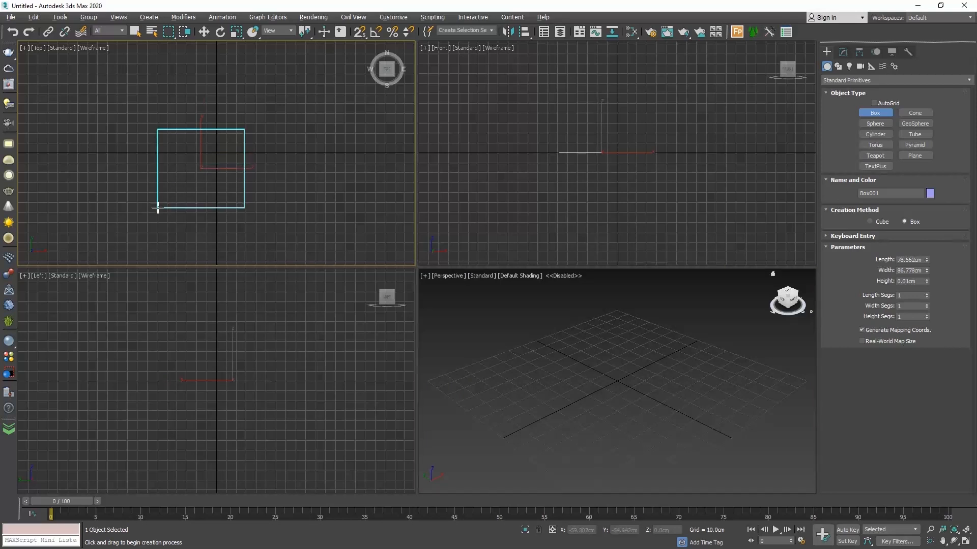
click(173, 143)
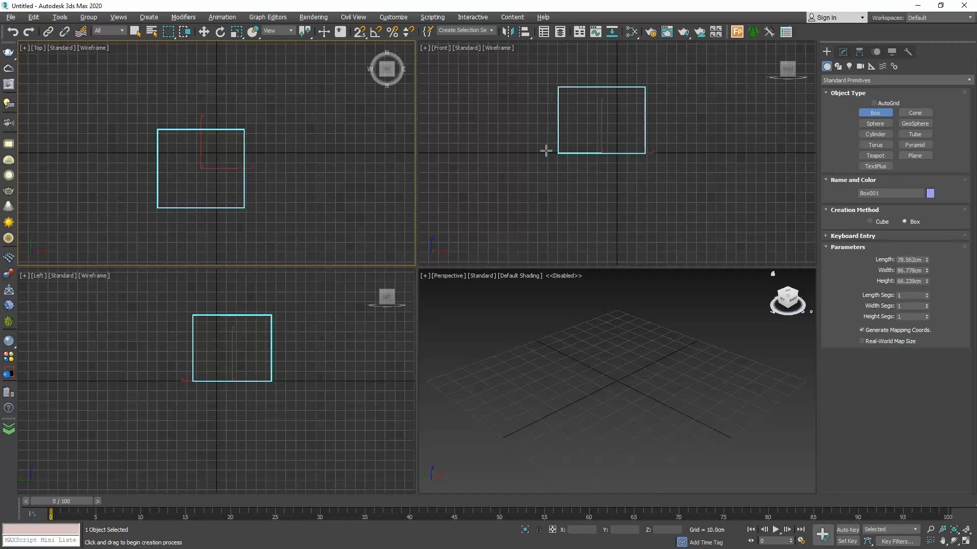
click(631, 347)
scroll(631, 347, down, 6)
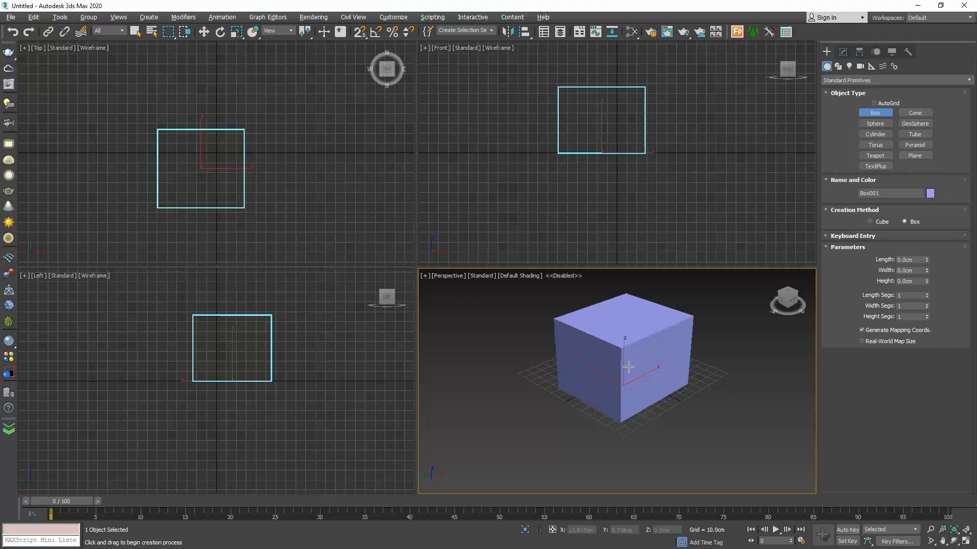
Move the box in the Top viewport to about X -126.5 cm, Y 48.8 cm
click(320, 208)
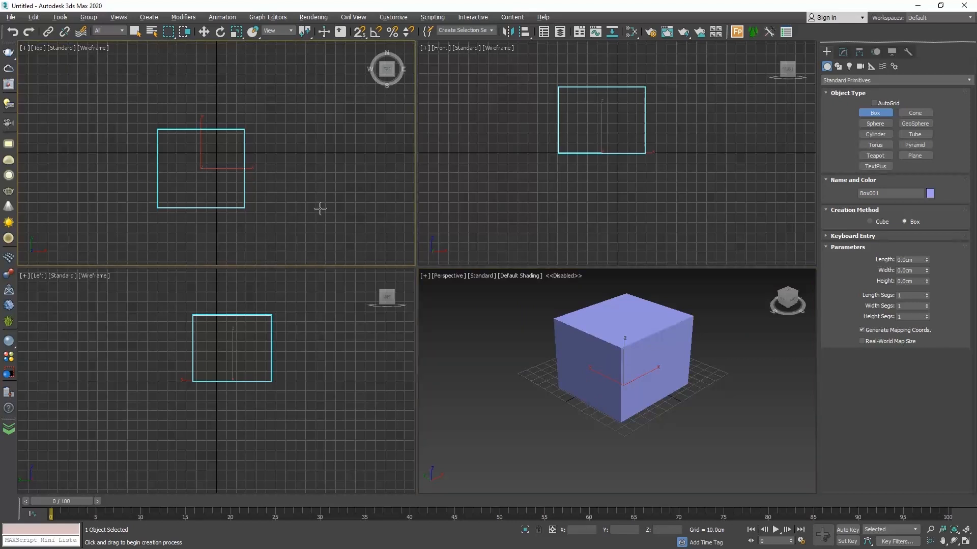
click(203, 31)
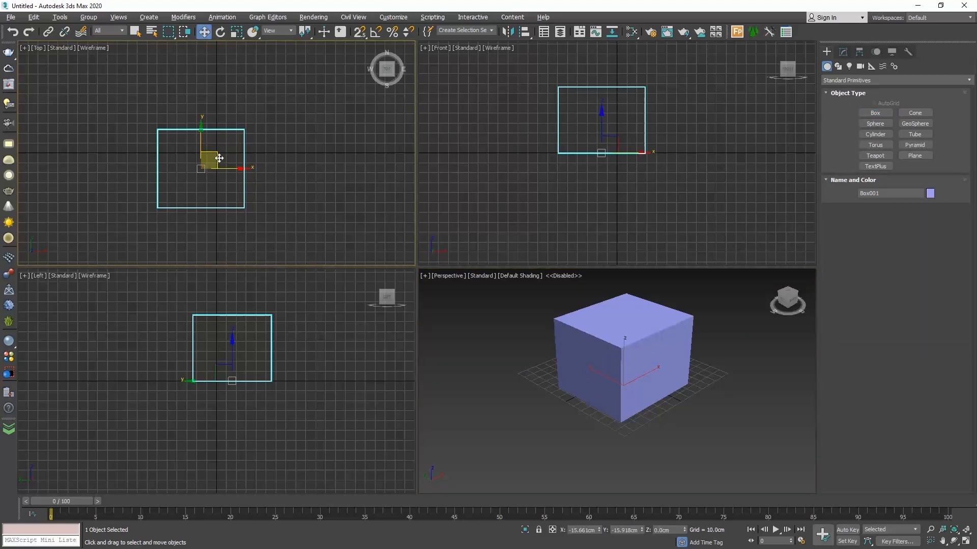
drag(219, 158, 109, 94)
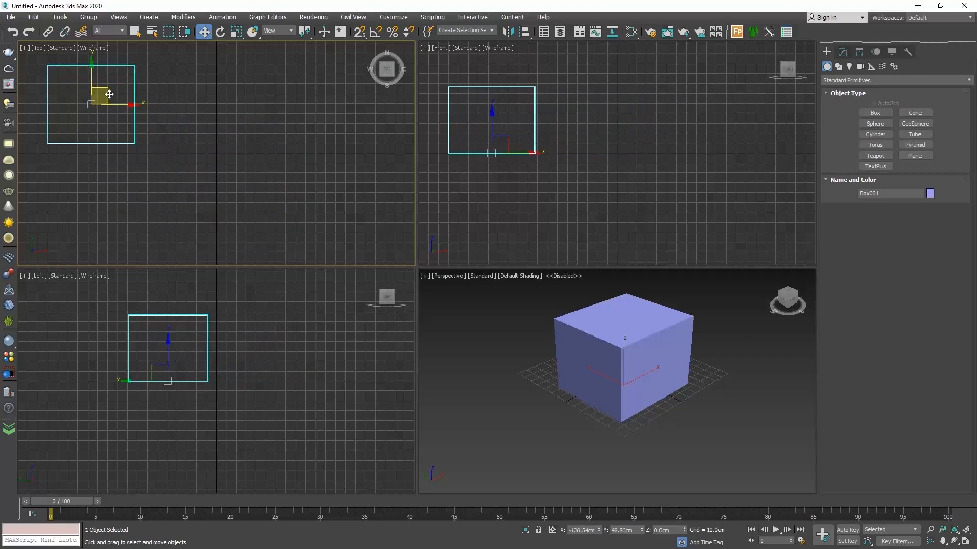
Activate the disabled Perspective viewport to refresh it, and re-enable it through its viewport options
click(477, 351)
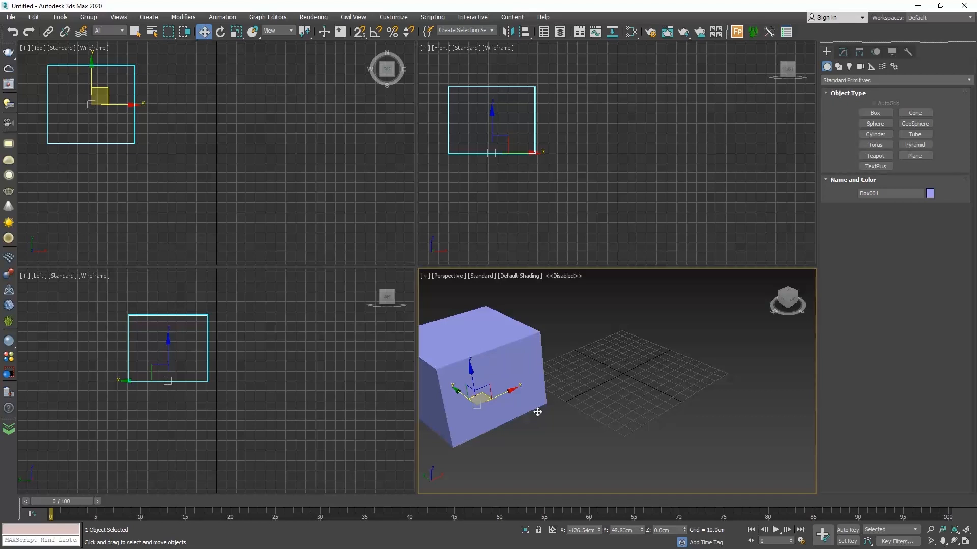
click(424, 275)
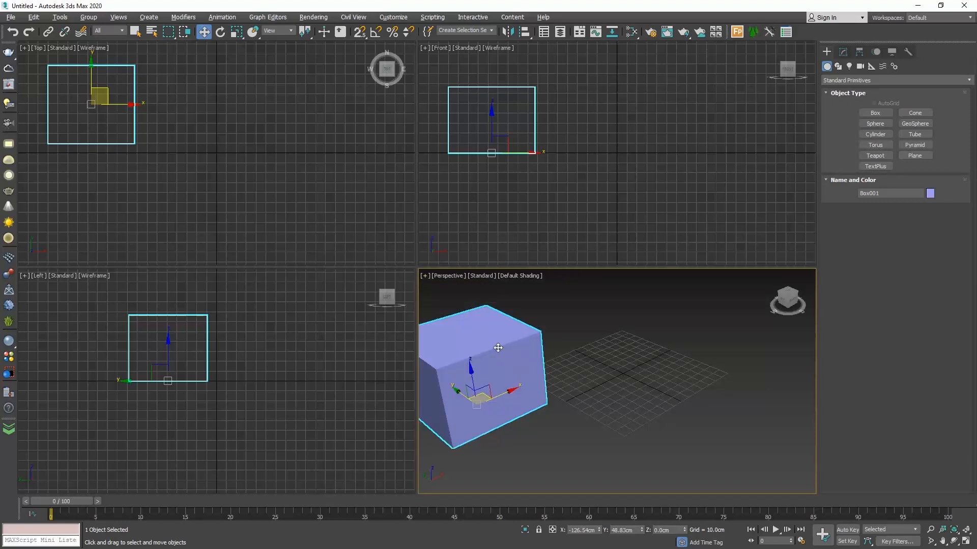
middle_drag(498, 348, 580, 350)
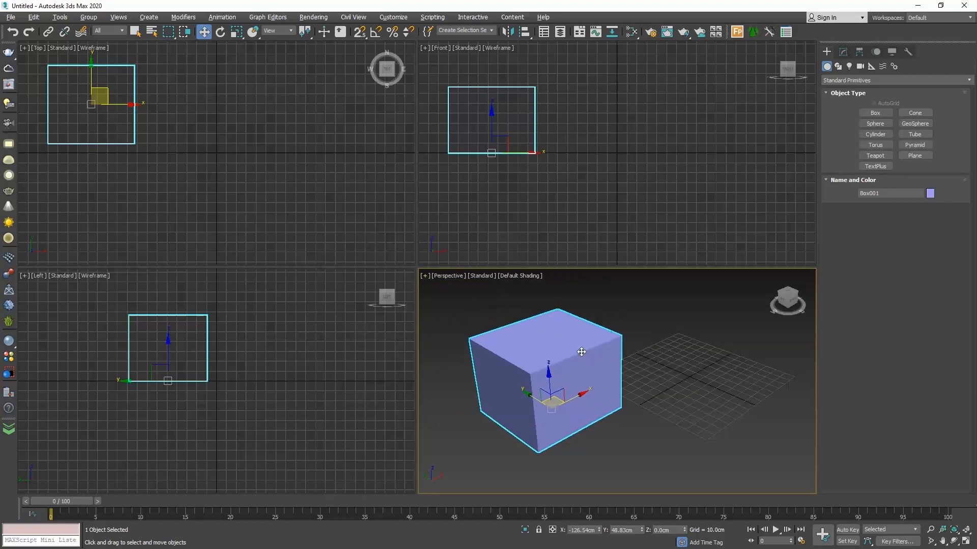
Hide the grids in the Perspective and Top viewports
click(424, 275)
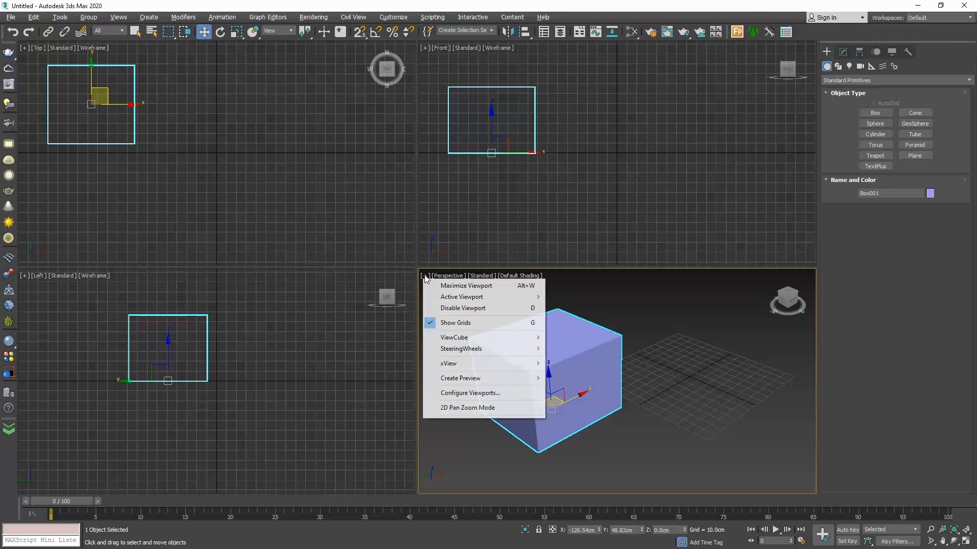
click(463, 324)
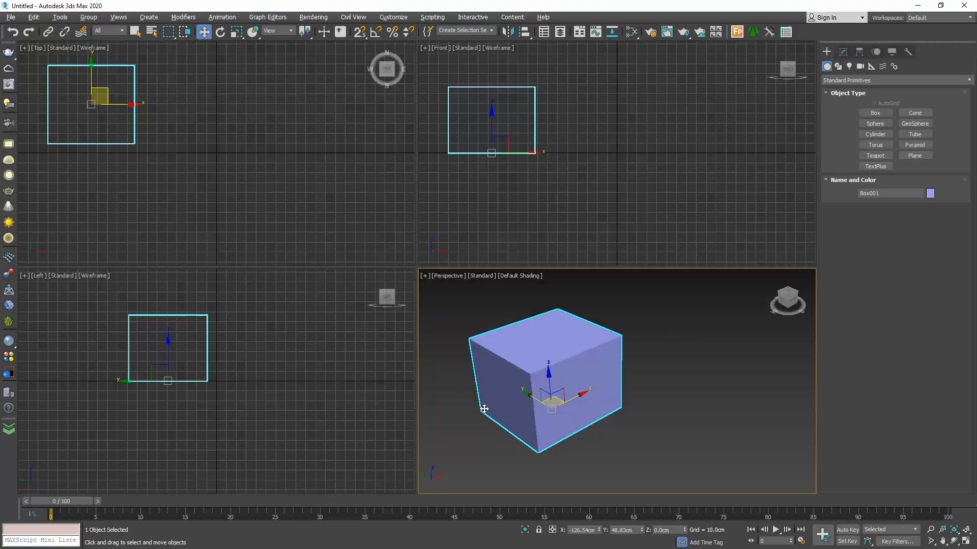
right_click(211, 170)
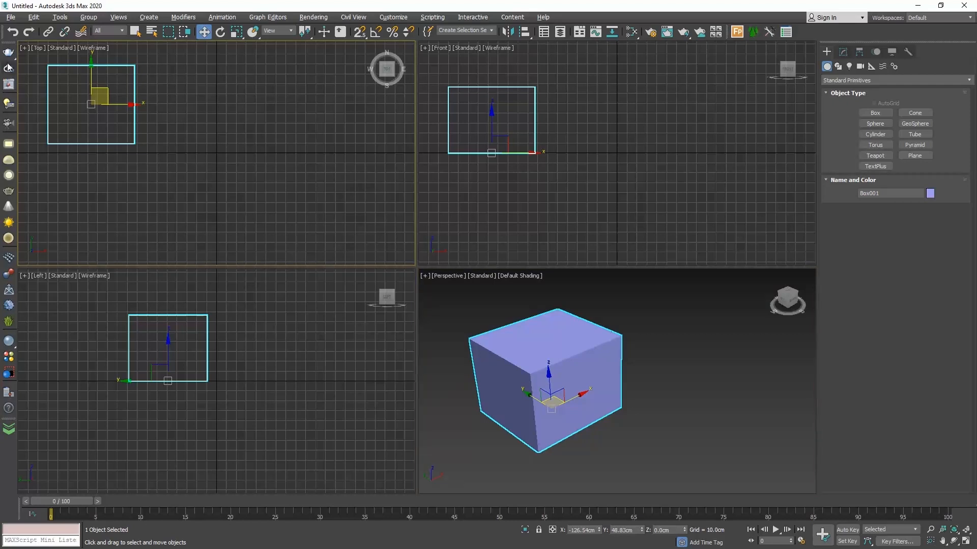
click(24, 48)
click(47, 96)
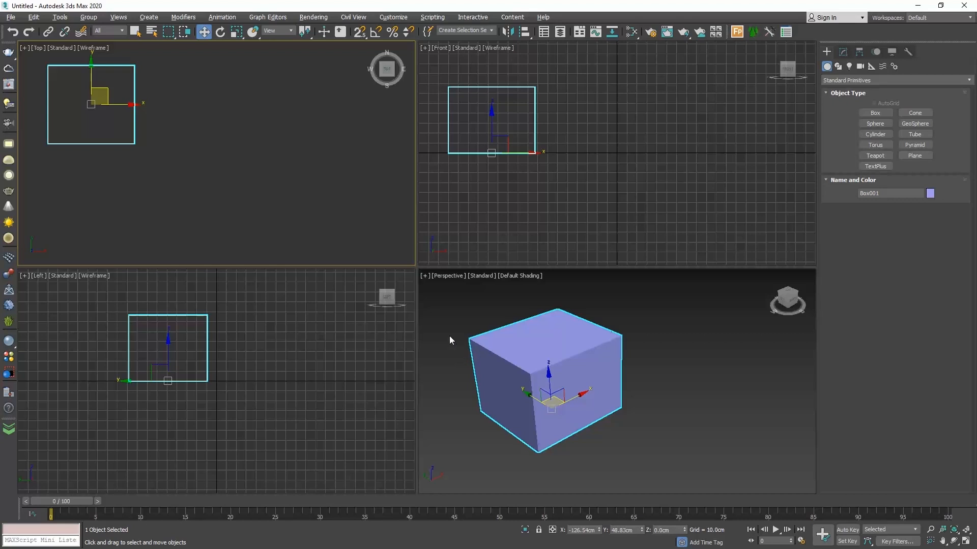
Choose the layout with one large viewport above three small ones in the Viewport Configuration of the Perspective view
click(425, 275)
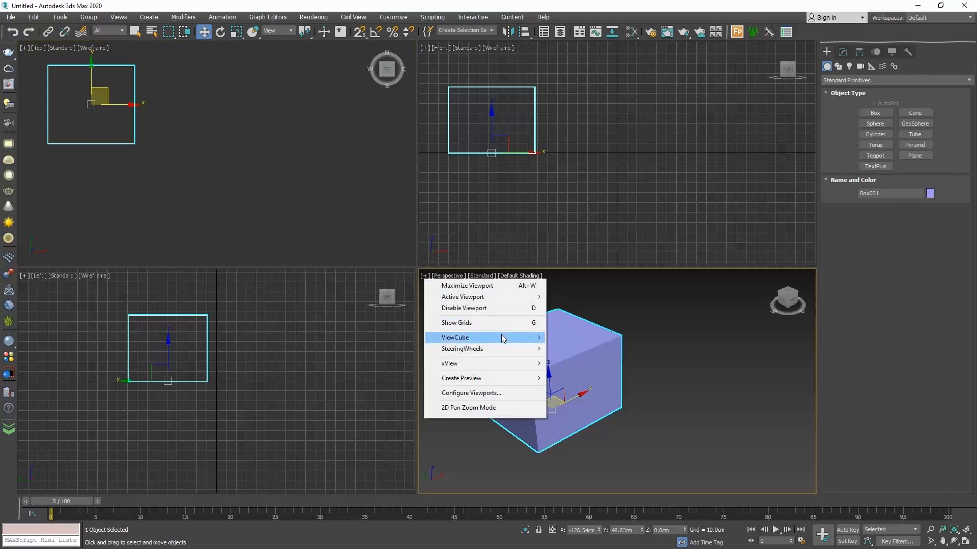
mouse_move(501, 337)
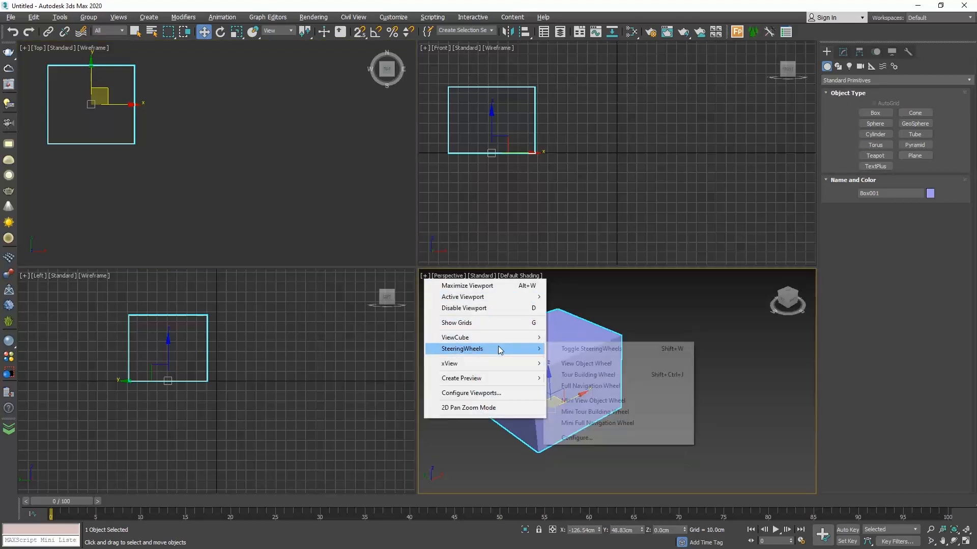
click(490, 395)
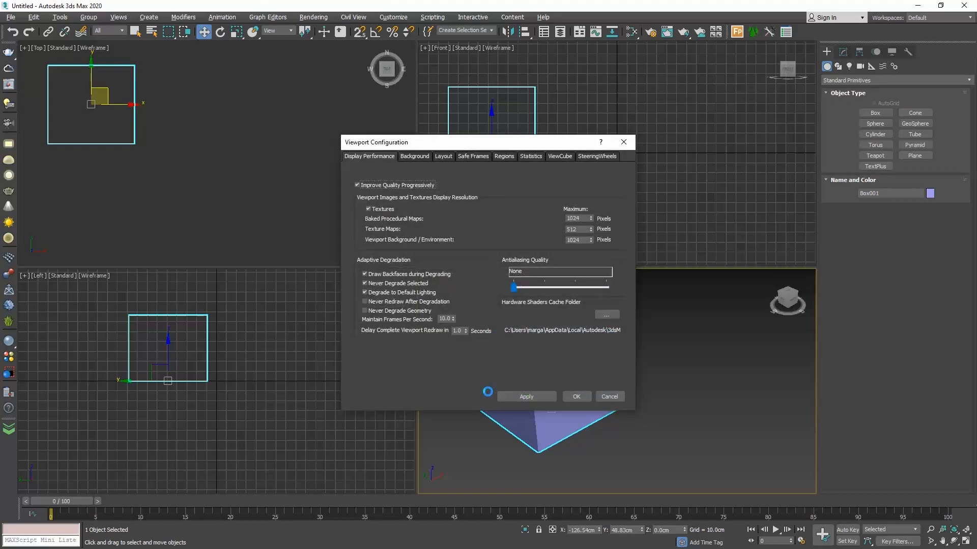
click(445, 157)
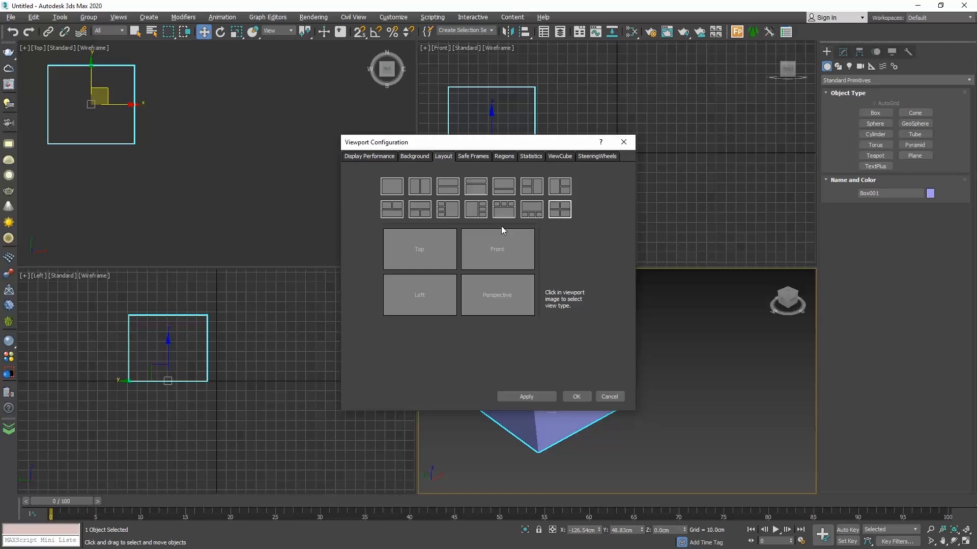
click(532, 210)
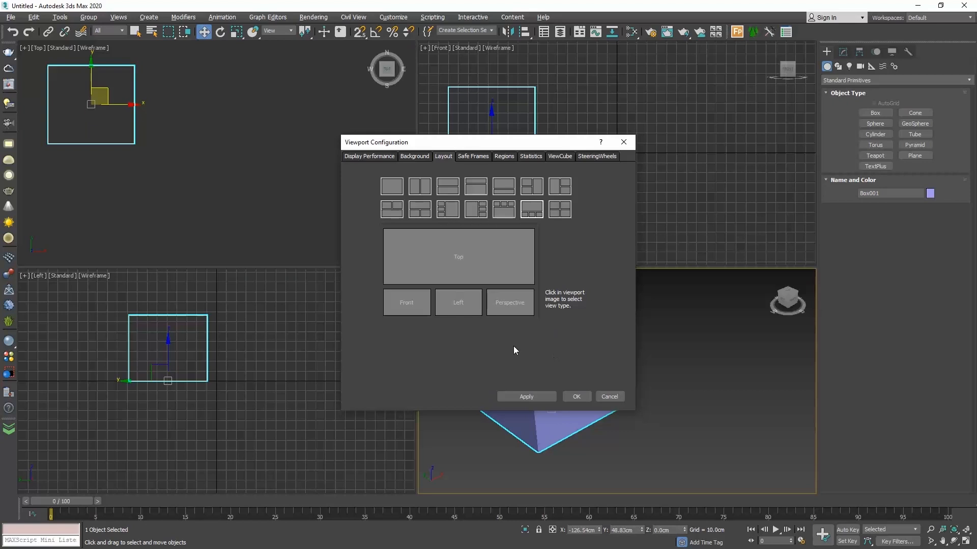
Assign Perspective to the large viewport, Top to the first small one and Front to the last, and apply the layout
click(465, 262)
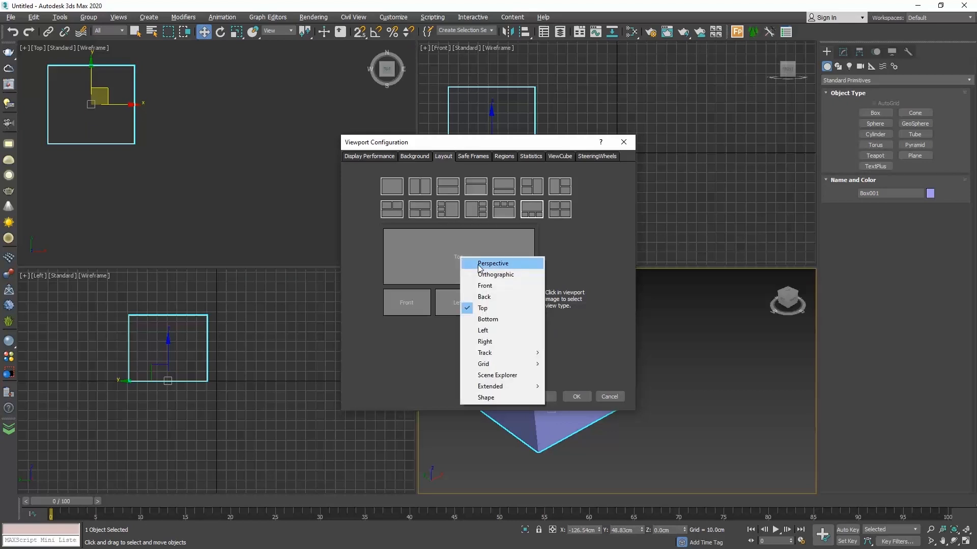
click(477, 263)
click(410, 303)
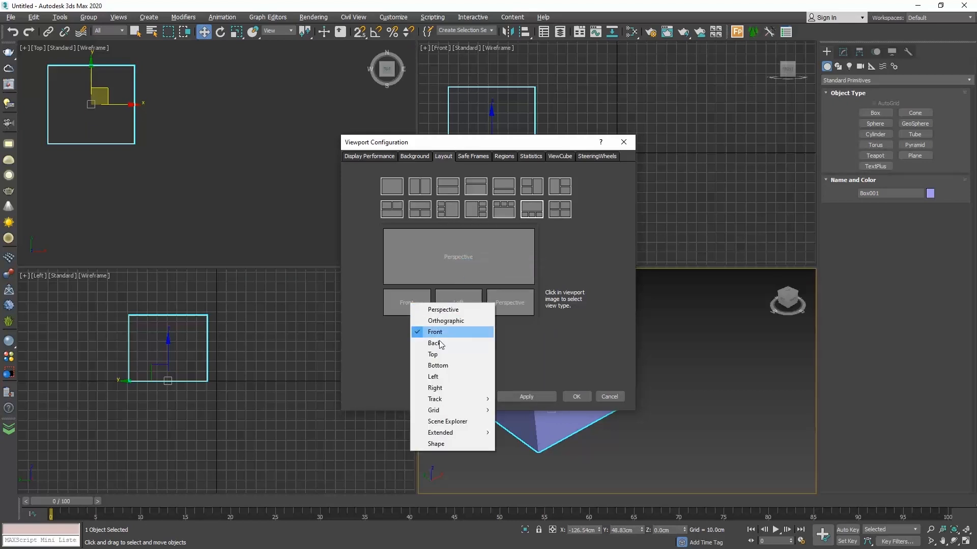
click(447, 356)
click(501, 304)
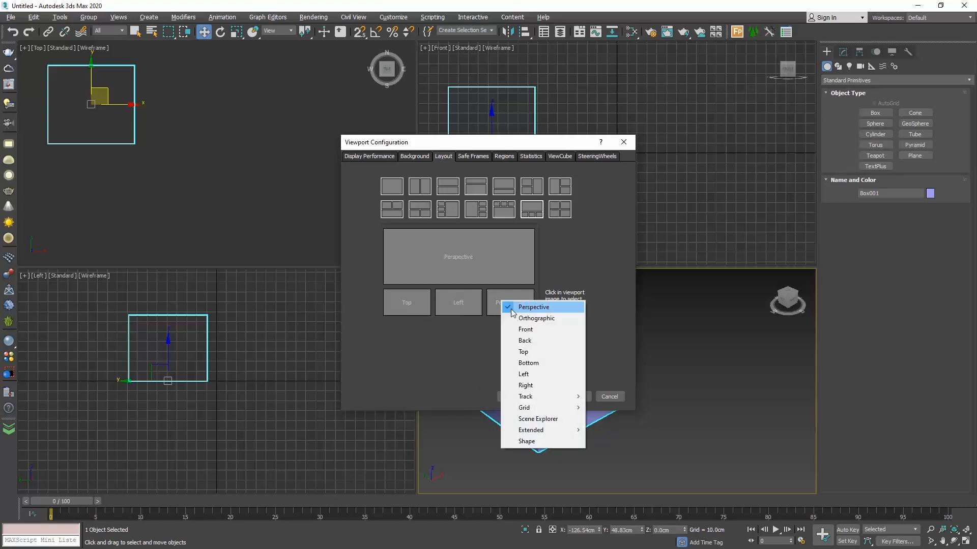
click(514, 330)
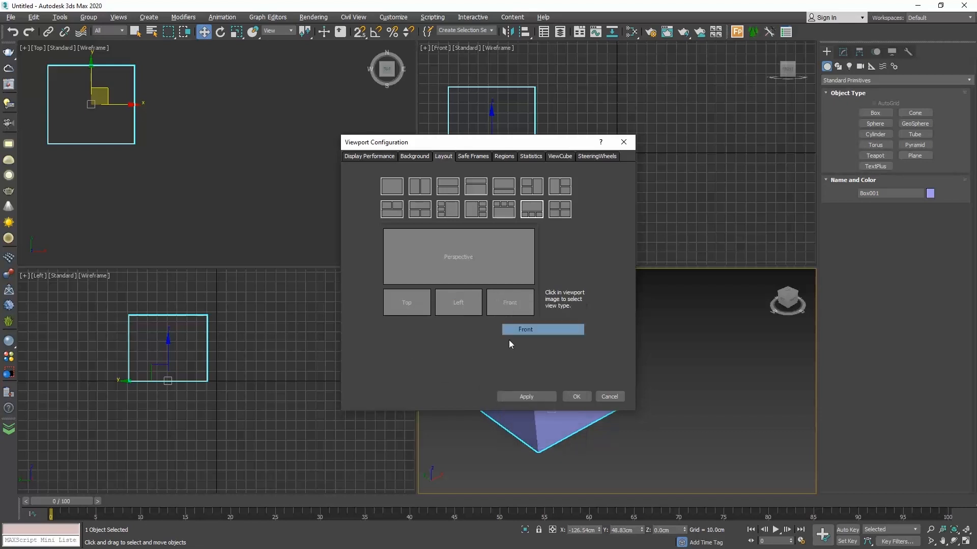
click(570, 398)
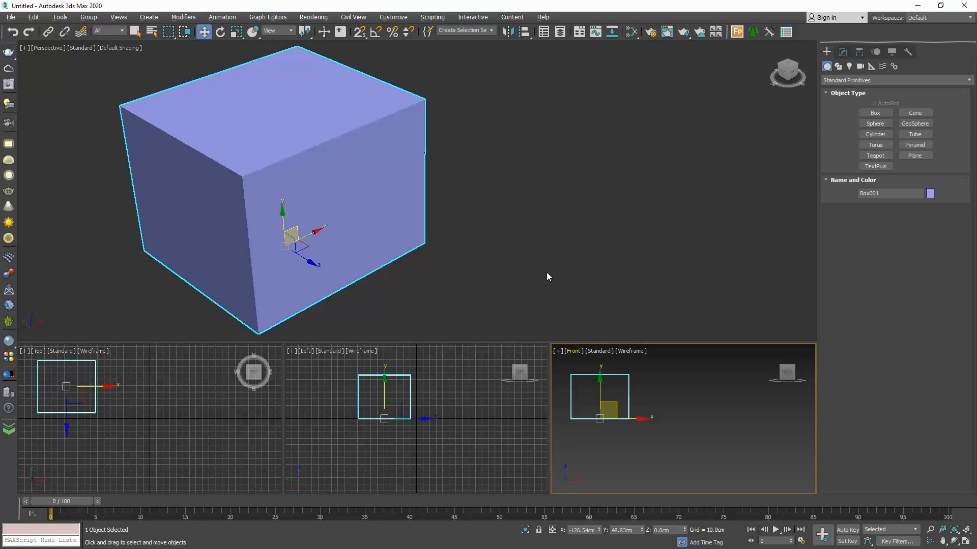
middle_drag(480, 204, 564, 204)
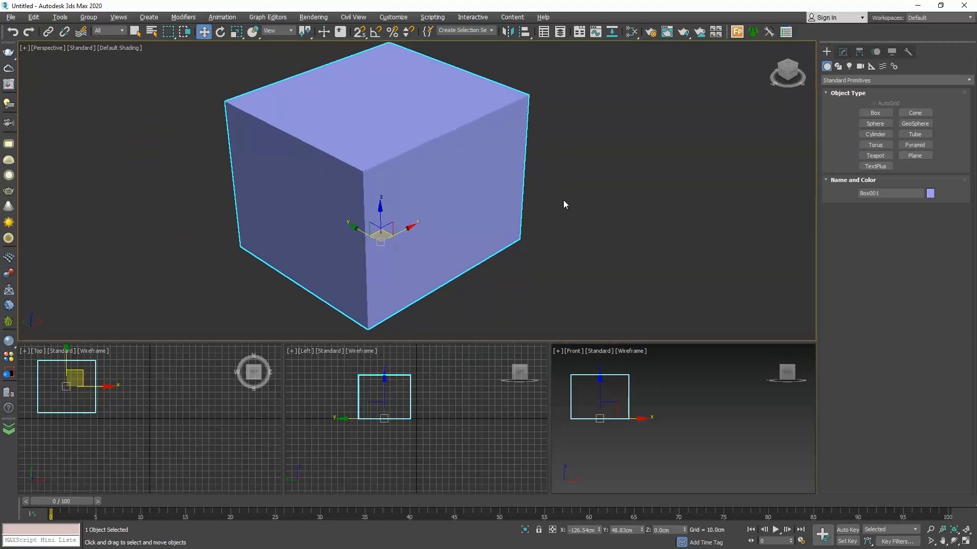
Return to the layout of four equal viewports, with Top and Front in the upper row and Perspective beside Left in the lower row
click(557, 351)
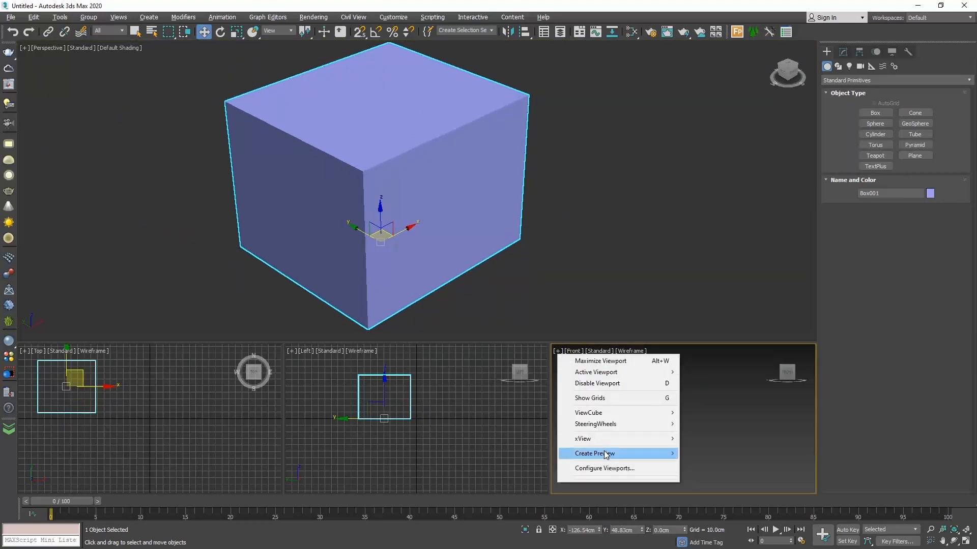
click(607, 468)
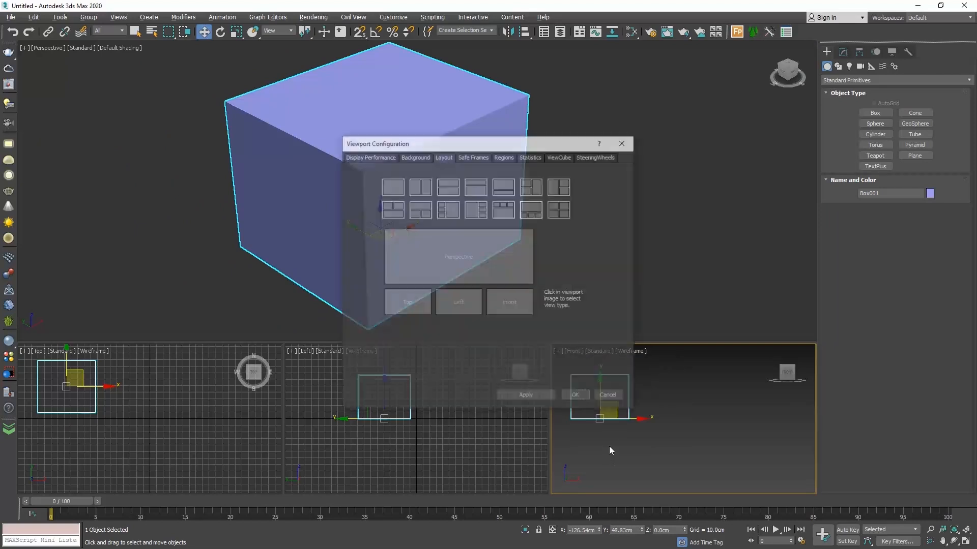
click(432, 250)
click(468, 300)
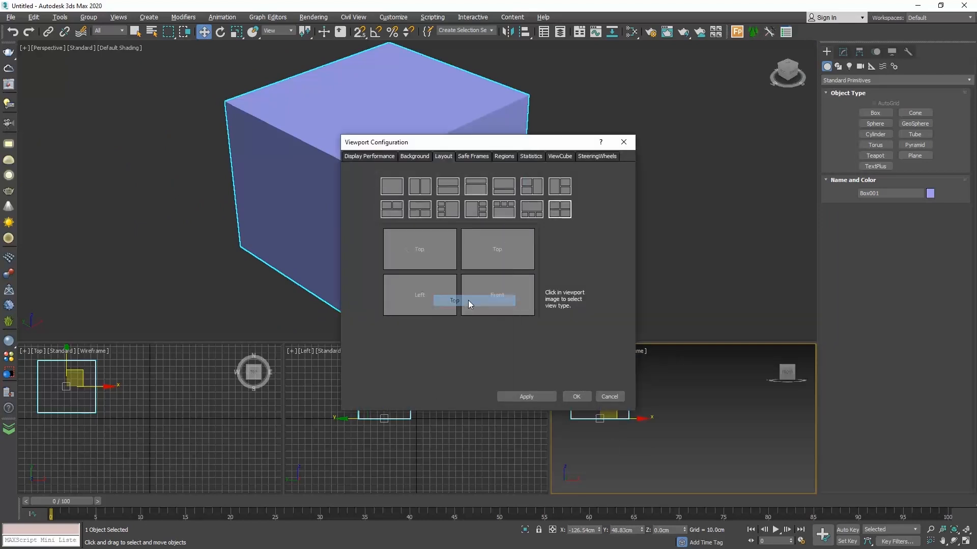
click(496, 248)
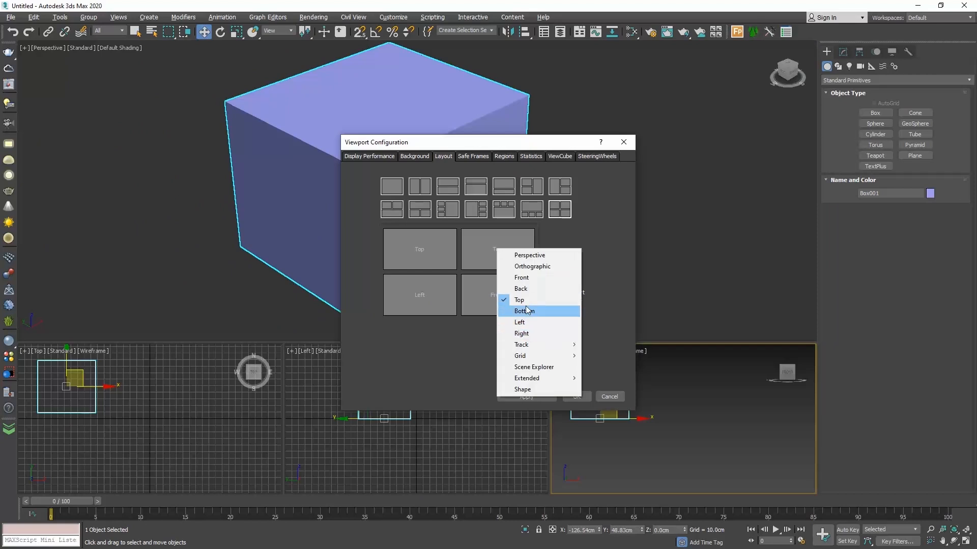
click(522, 278)
click(497, 297)
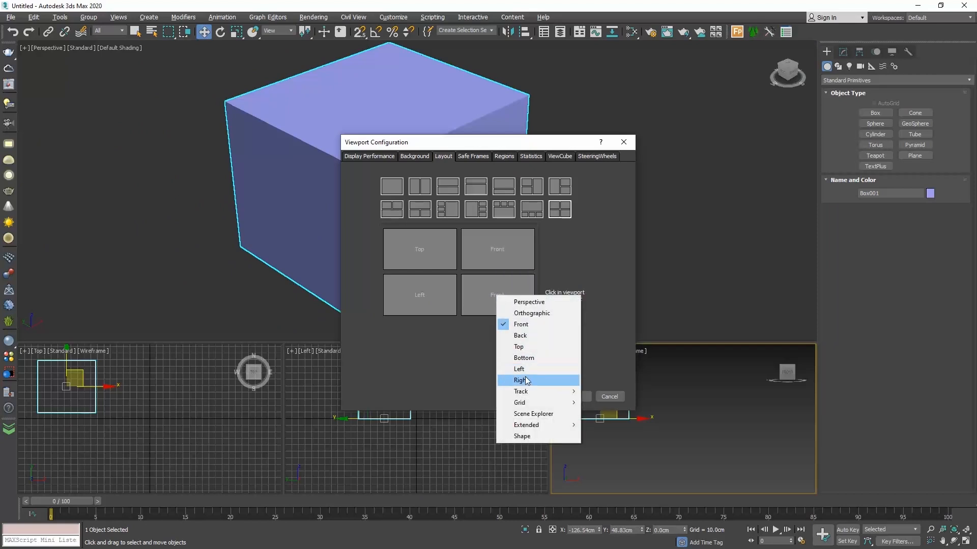
click(535, 303)
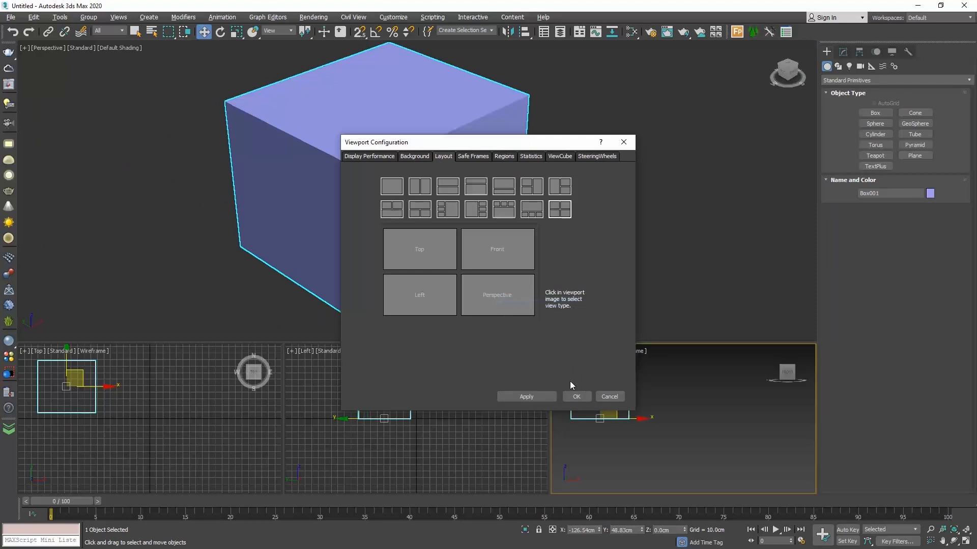
click(575, 397)
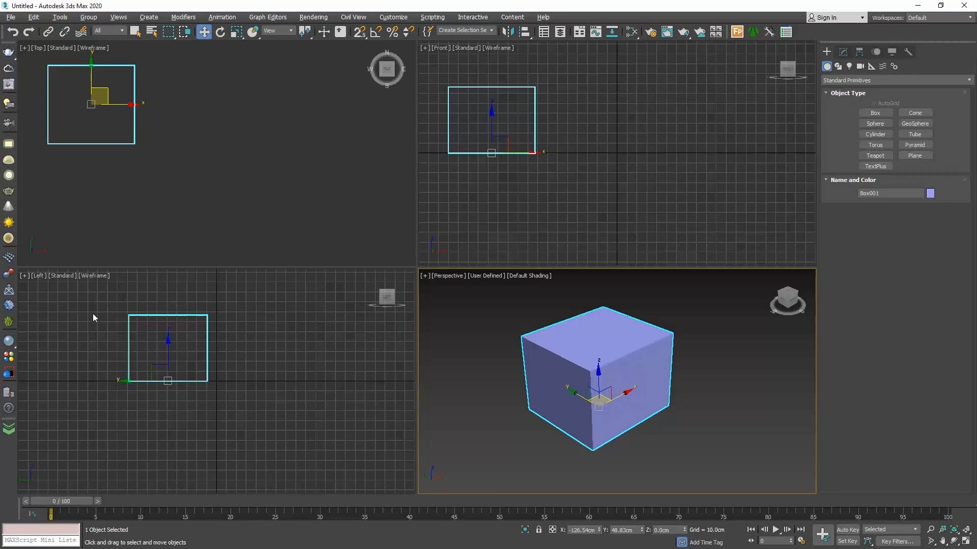
Change the Left viewport to a Perspective view showing the wireframe box from an angle
click(40, 276)
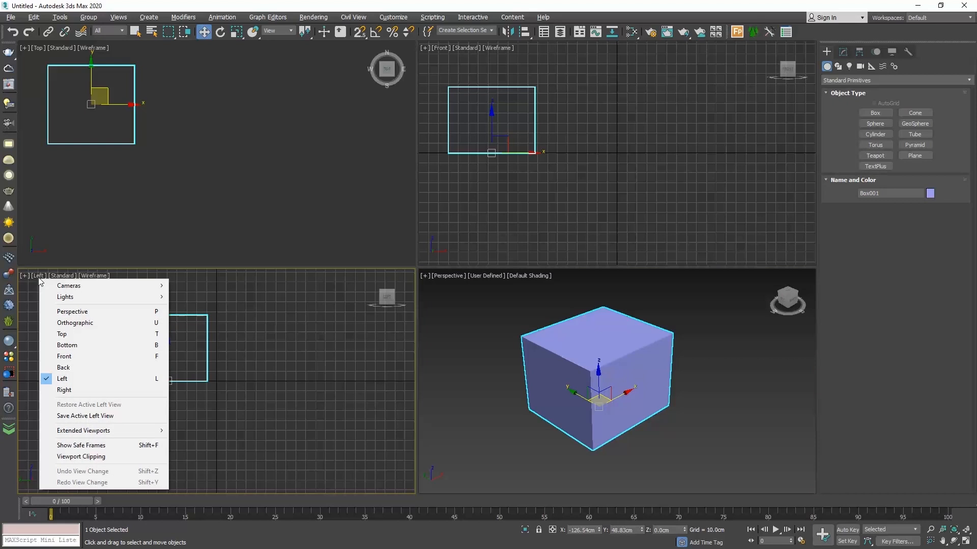
click(63, 312)
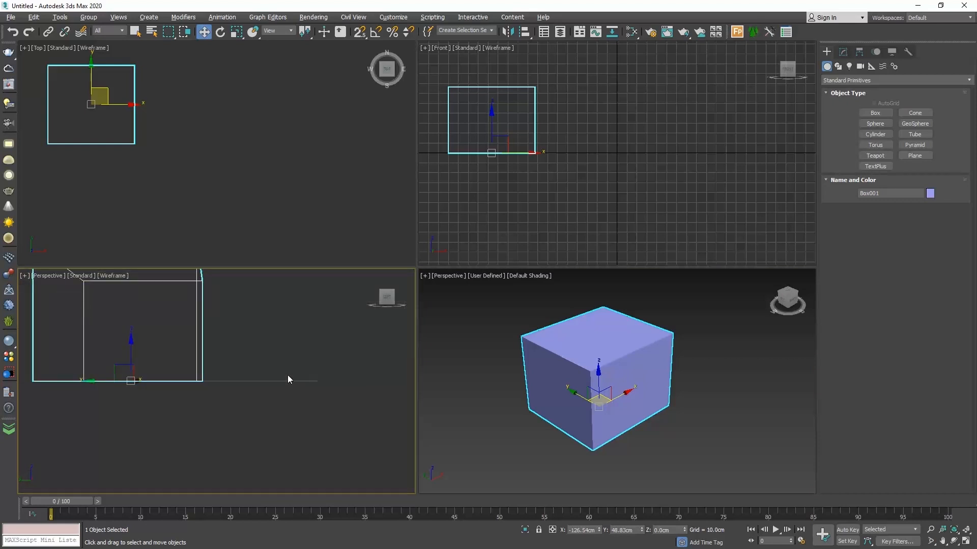
middle_drag(268, 340, 321, 390)
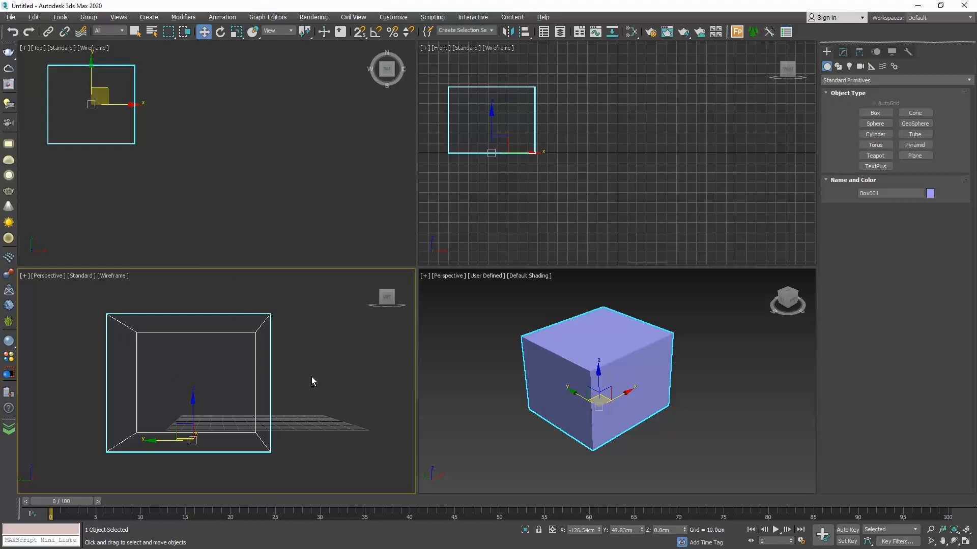
alt+middle_drag(311, 377, 265, 391)
middle_drag(210, 404, 262, 384)
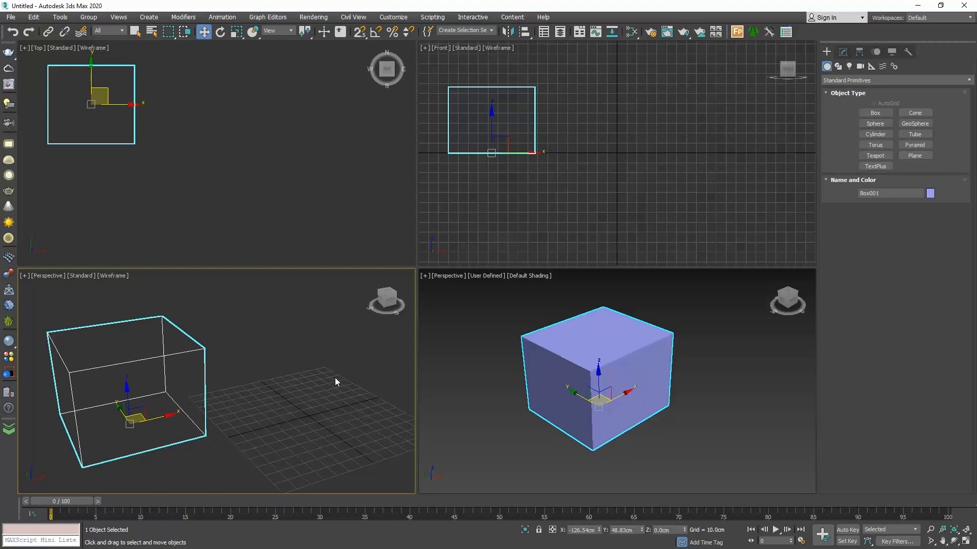
Rotate the wireframe Perspective view around the box with the Orbit tool
click(954, 543)
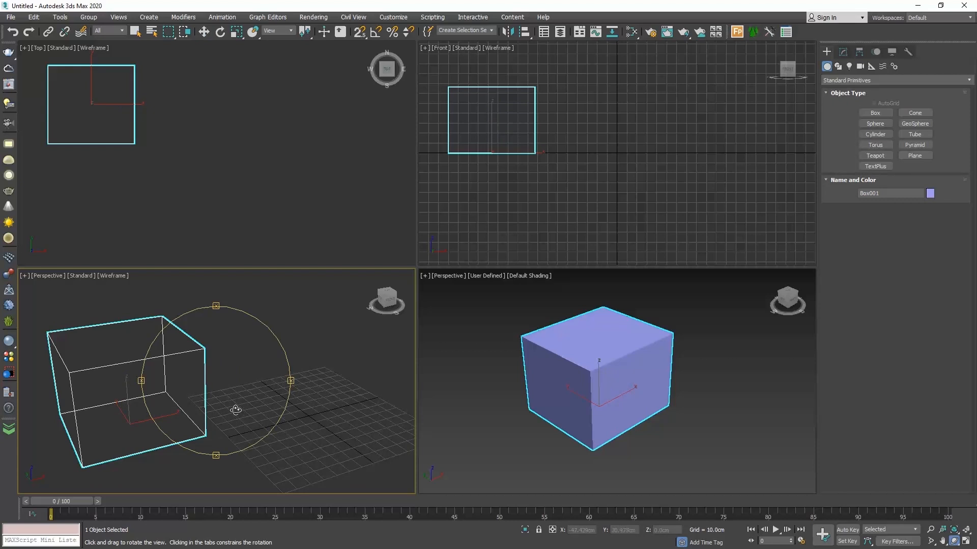
mouse_move(236, 410)
mouse_down()
mouse_move(265, 387)
mouse_move(213, 410)
mouse_move(257, 397)
mouse_move(231, 418)
mouse_move(249, 398)
mouse_up()
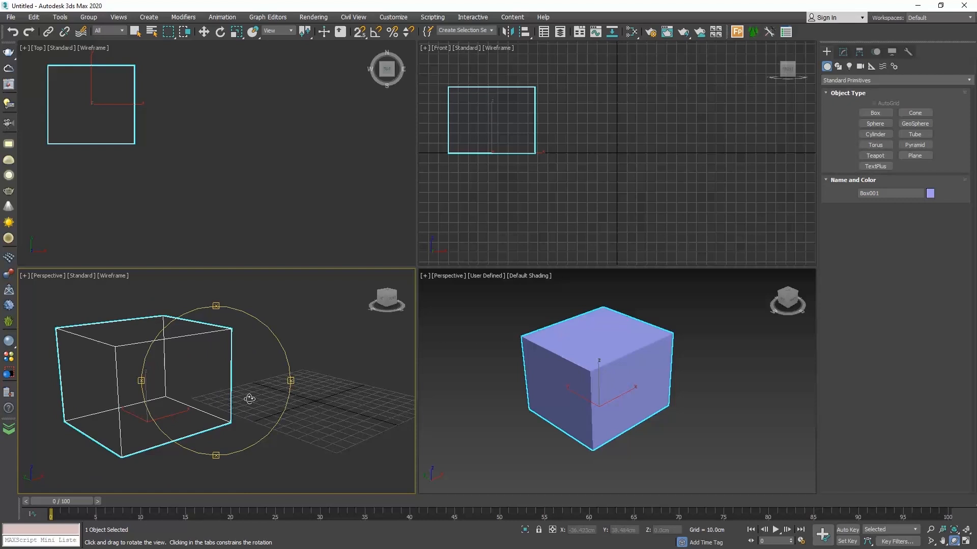
drag(249, 398, 268, 398)
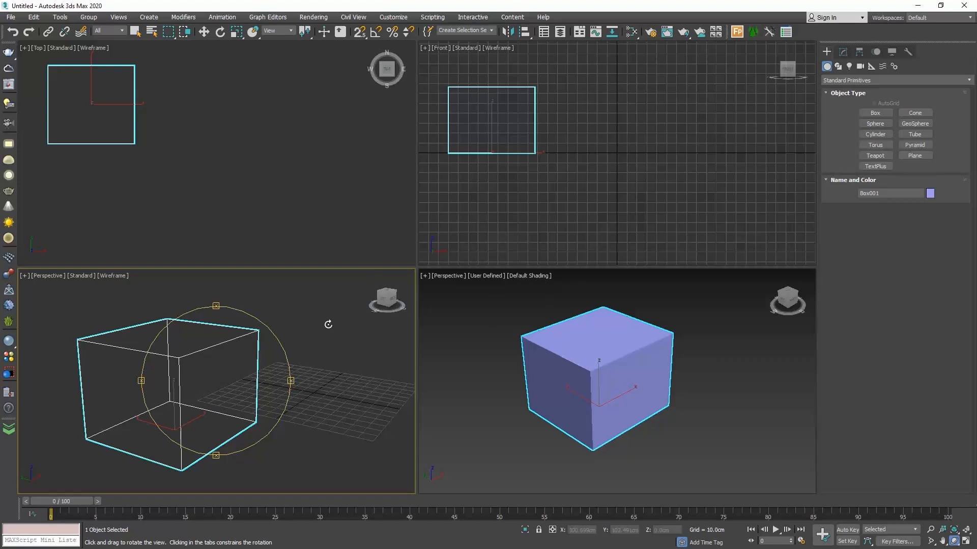
Display the wireframe Perspective viewport in Default Shading and activate the Move tool for the box
click(120, 275)
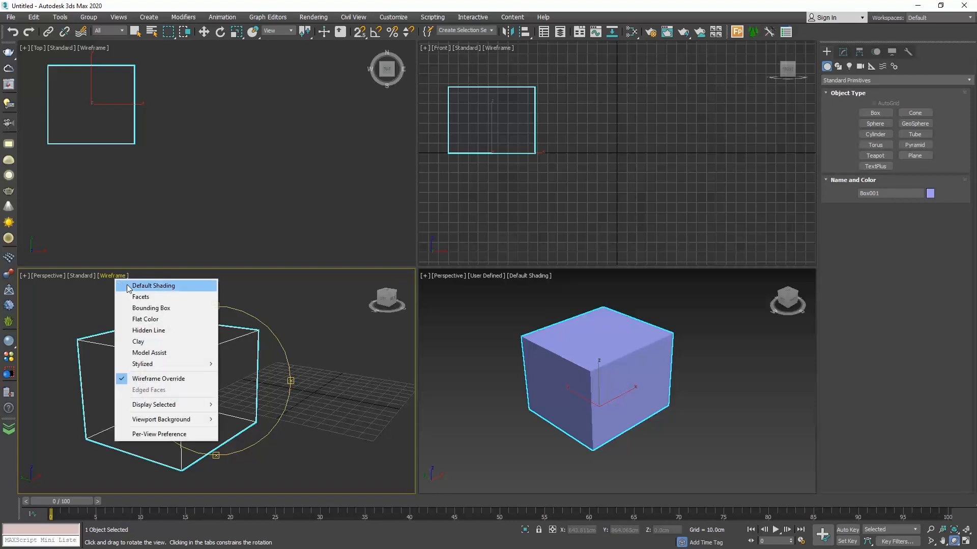
click(128, 286)
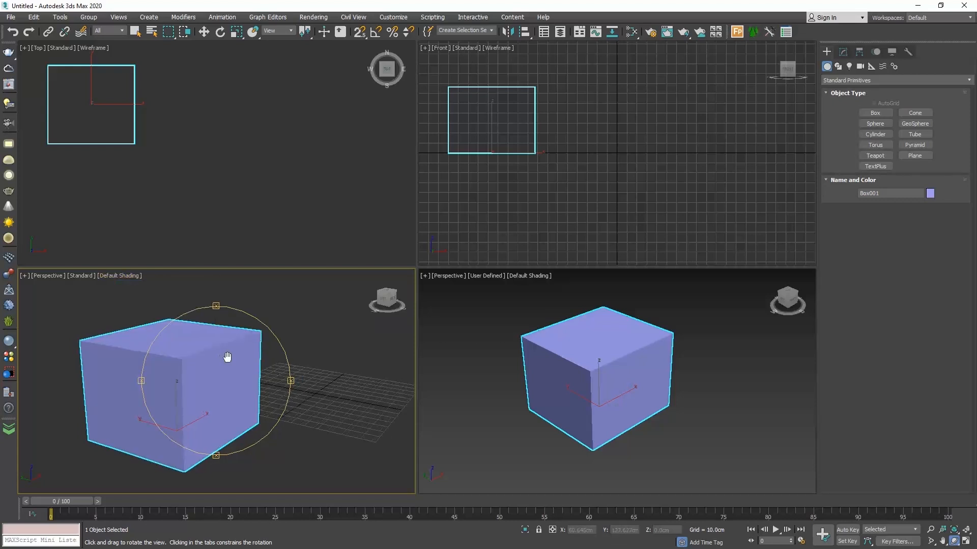
drag(227, 357, 246, 354)
key(w)
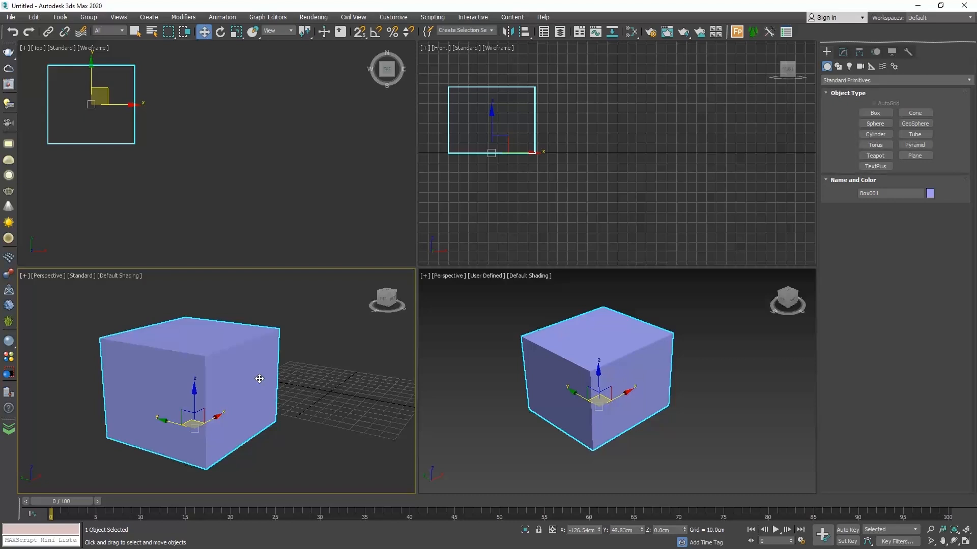
Turn on Edged Faces for the same Perspective viewport and look through its rendering quality options
click(135, 275)
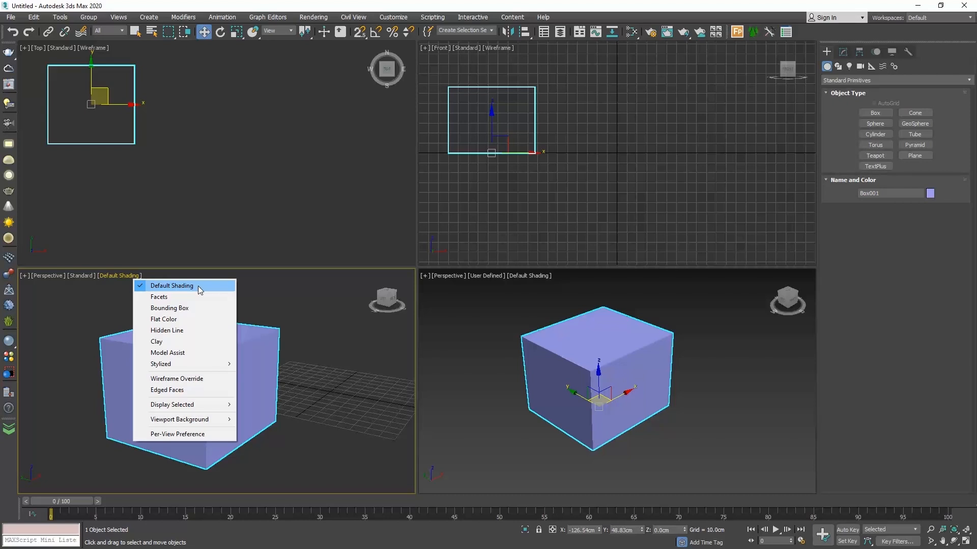
click(173, 391)
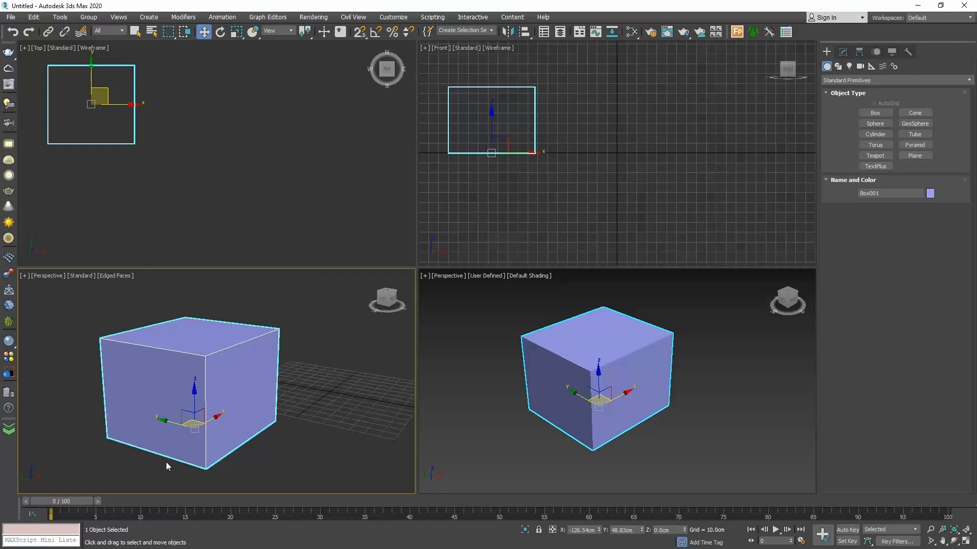
click(81, 276)
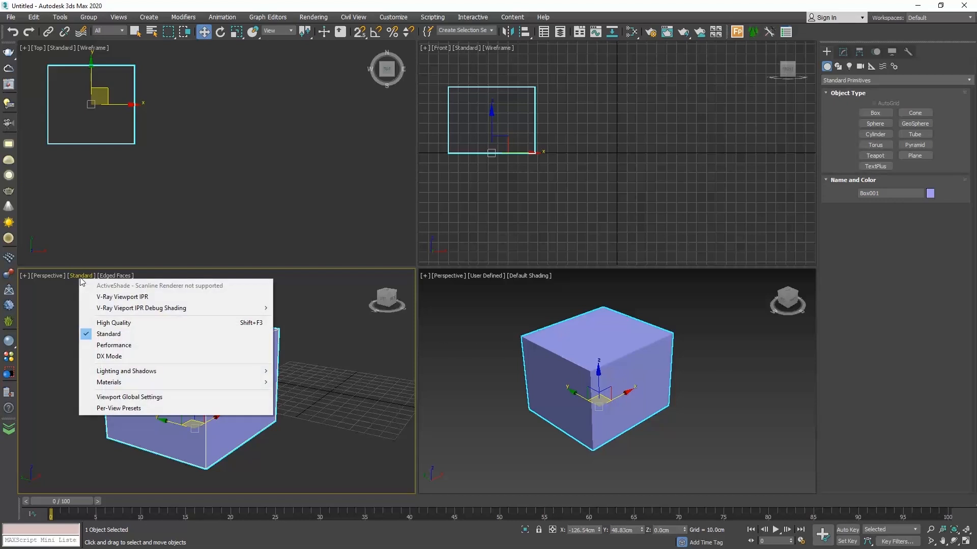
click(68, 295)
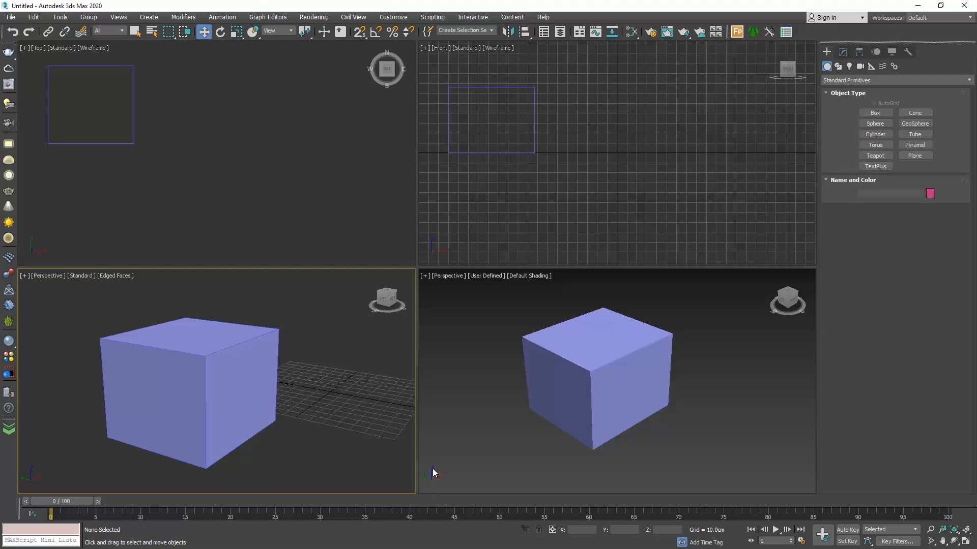
Fit the box in all viewports and change the Edged Faces Perspective viewport back to the Left view
key(ctrl+shift+z)
key(l)
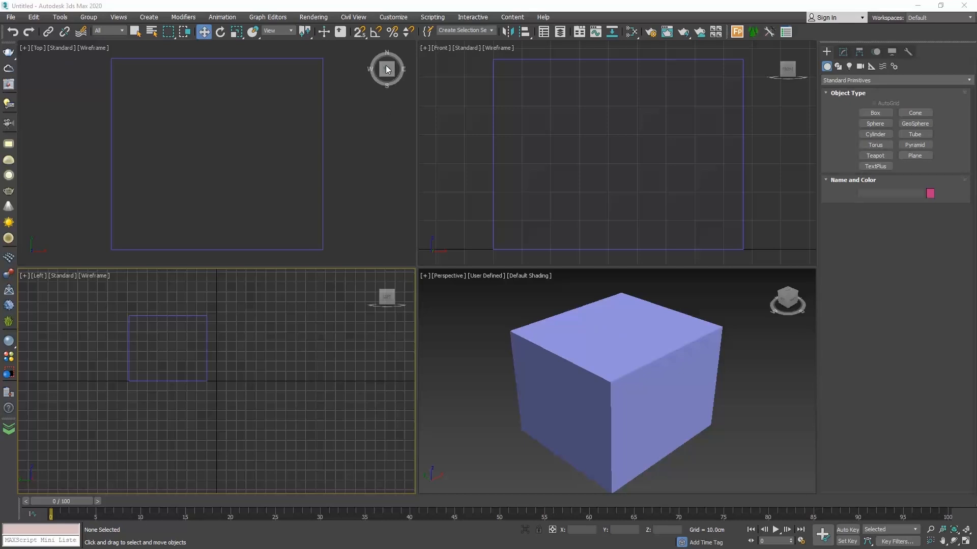
click(377, 93)
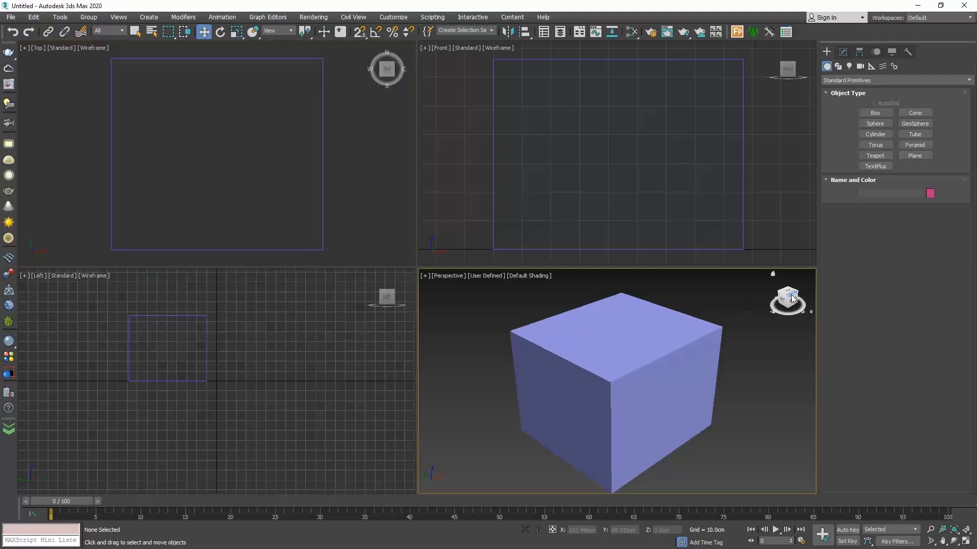
Maximize the shaded Perspective viewport and switch between the front view and the Home view with the ViewCube
click(965, 541)
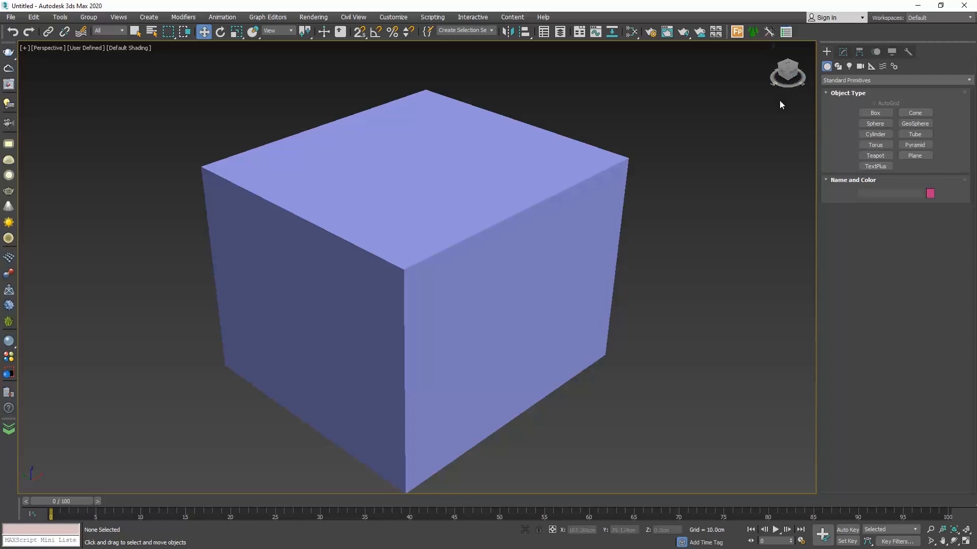
click(793, 74)
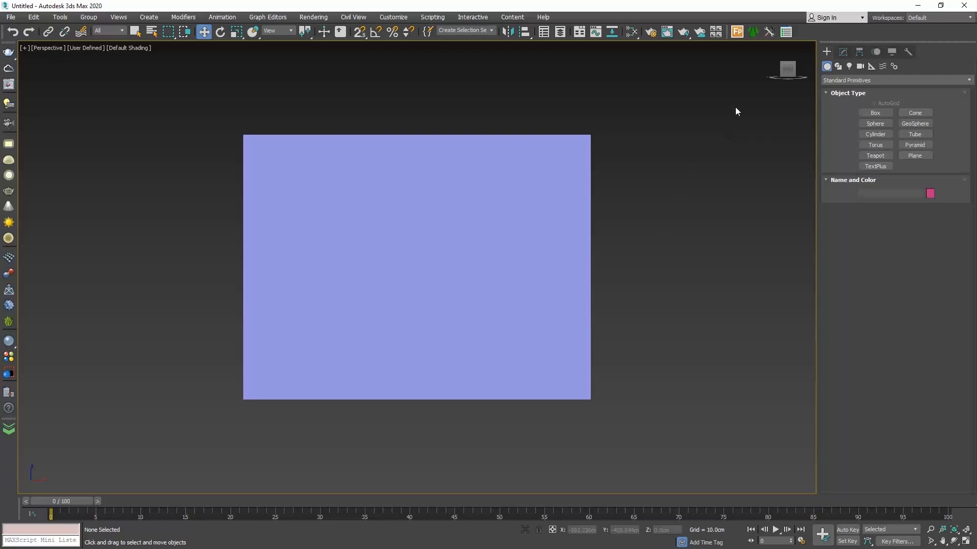
click(773, 47)
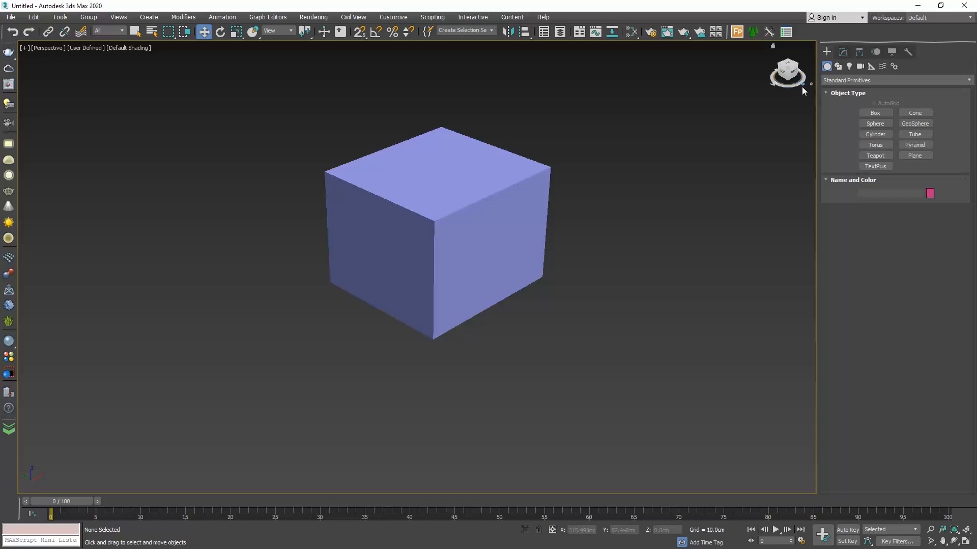
click(803, 85)
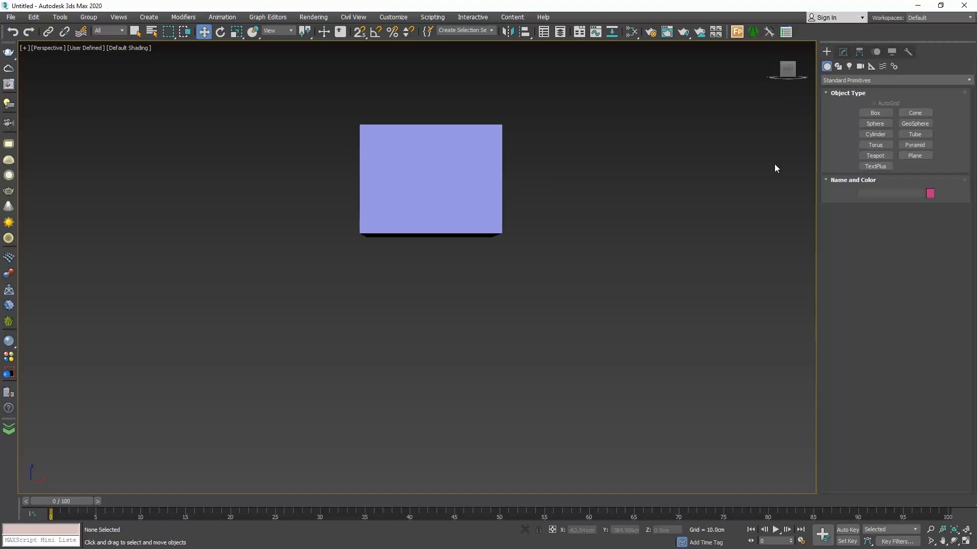
click(773, 47)
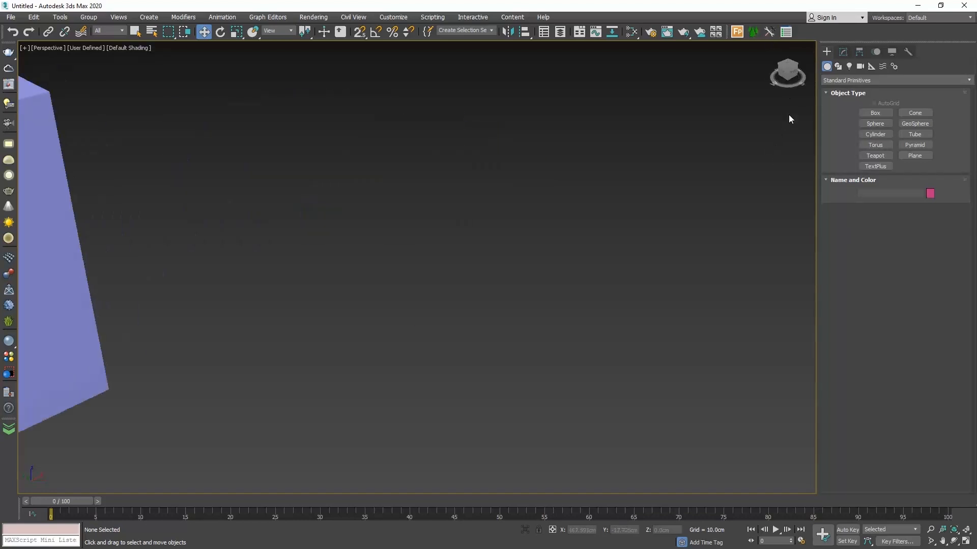
Bring the whole box back into view and orbit around it with the ViewCube to look from higher up
mouse_move(792, 87)
mouse_down()
mouse_move(792, 95)
mouse_move(770, 69)
mouse_move(803, 81)
mouse_move(781, 76)
mouse_up()
scroll(742, 173, down, 5)
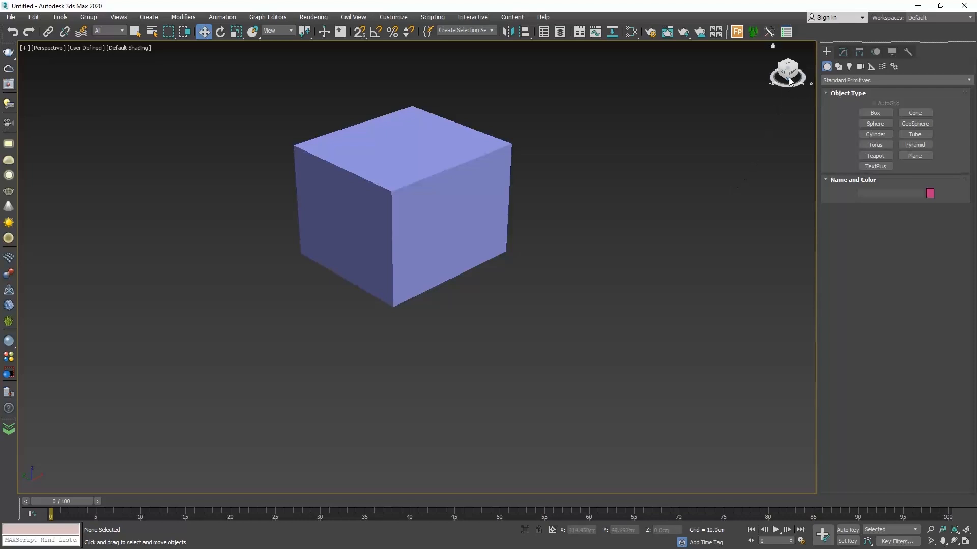
mouse_move(787, 78)
mouse_down()
mouse_move(792, 90)
mouse_move(788, 76)
mouse_up()
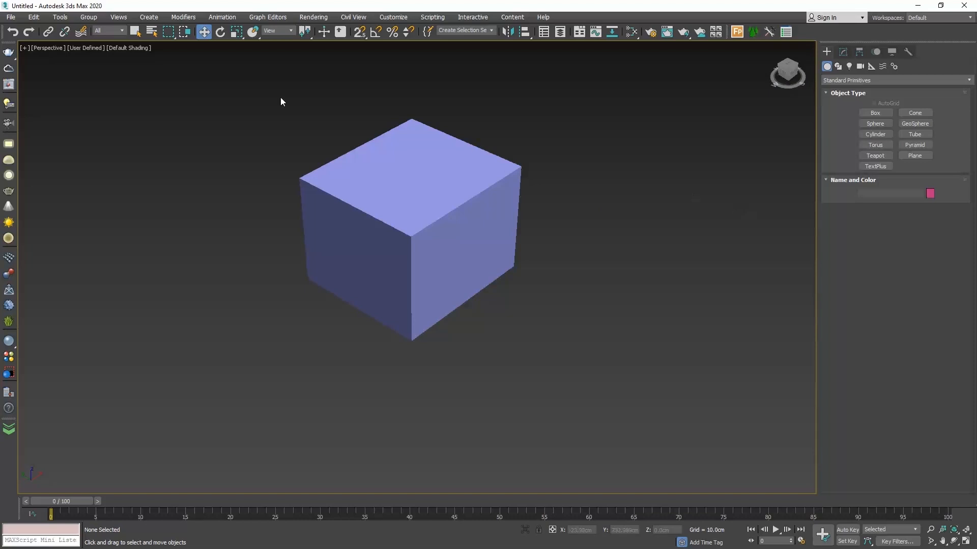
Turn on the SteeringWheel, navigate the view around the box with its zoom and orbit functions, and close the wheel
click(118, 16)
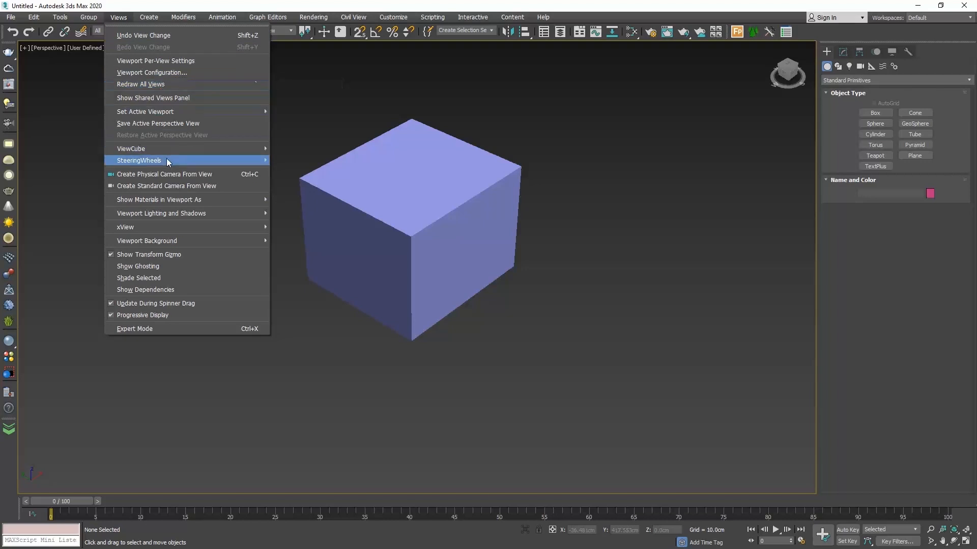
mouse_move(166, 160)
click(303, 157)
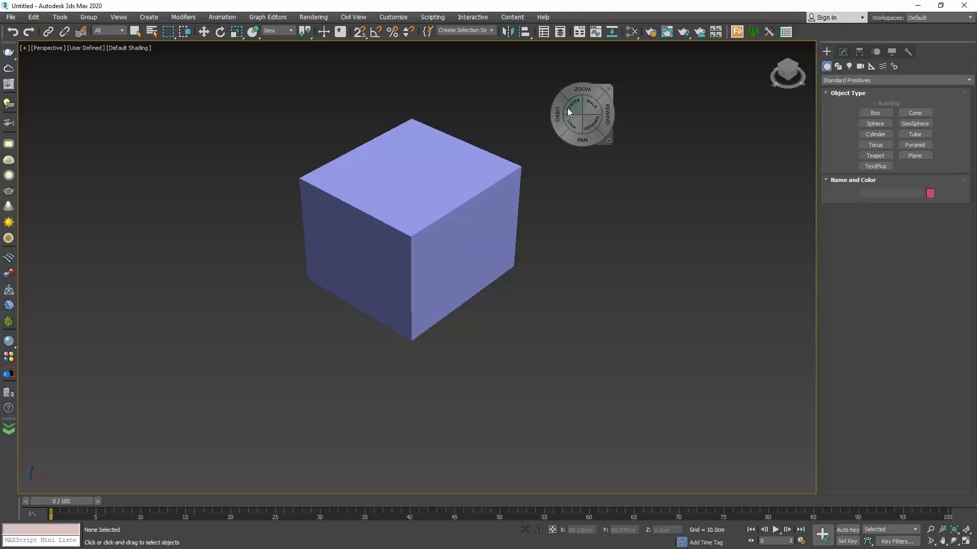
drag(582, 90, 533, 199)
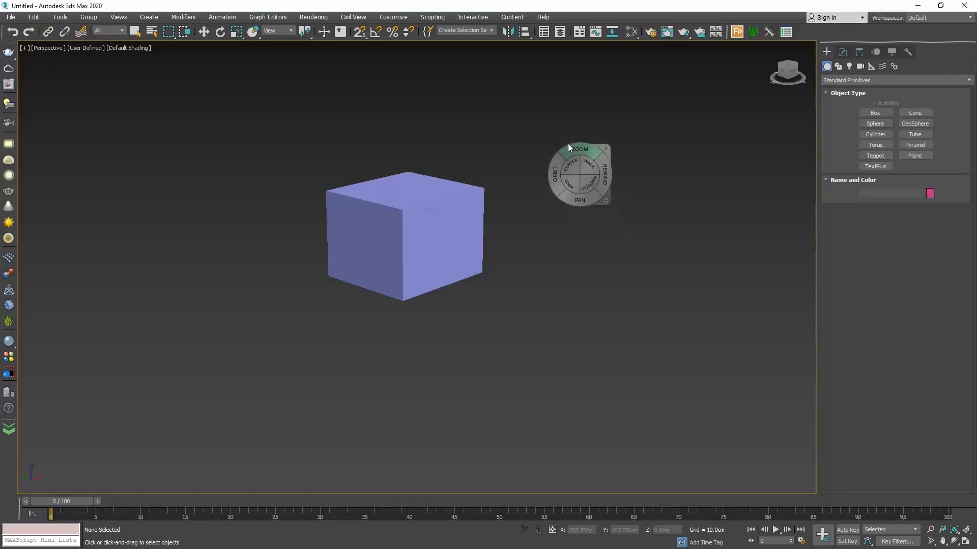
click(607, 149)
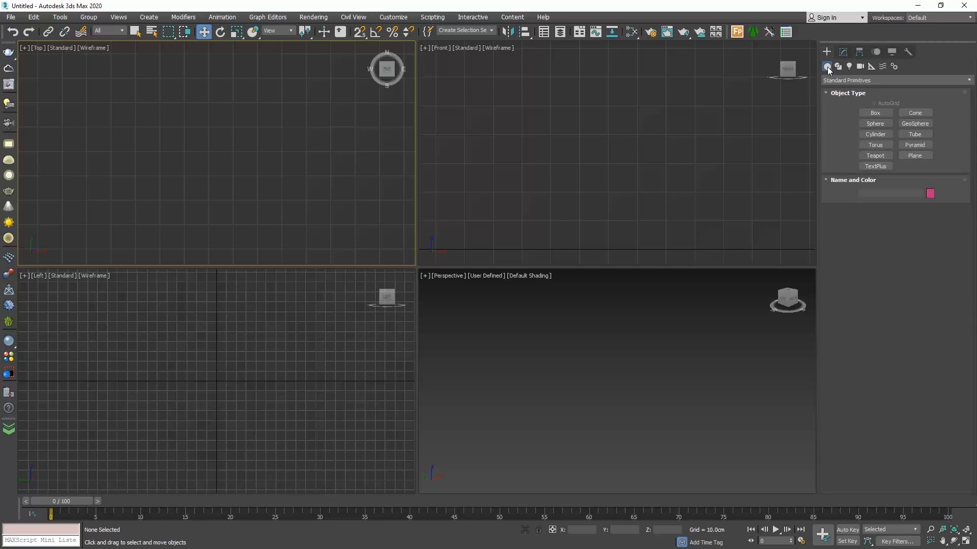
Create a Standard Primitives box in the Top viewport, about 58 cm long, 60 cm wide and 53 cm high
click(847, 79)
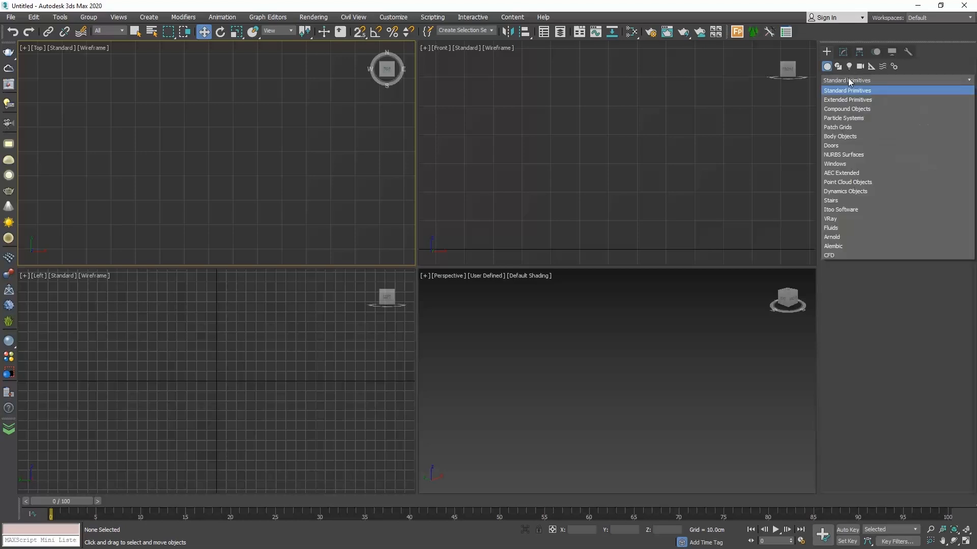
click(877, 90)
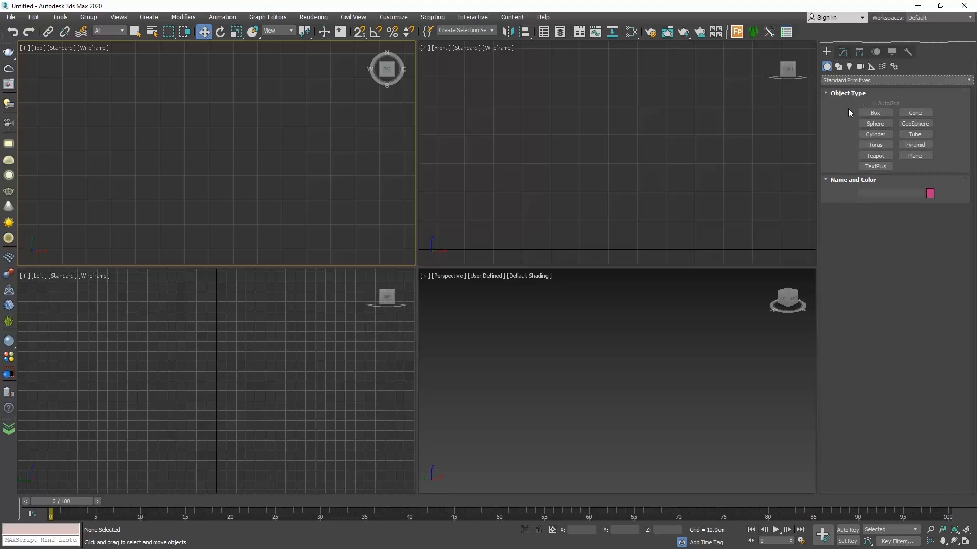
click(877, 113)
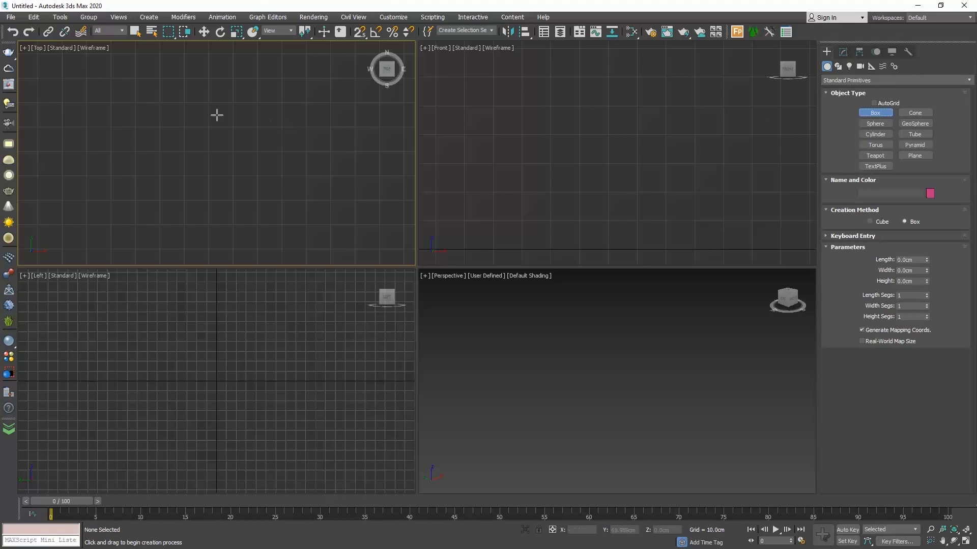
drag(142, 92, 289, 233)
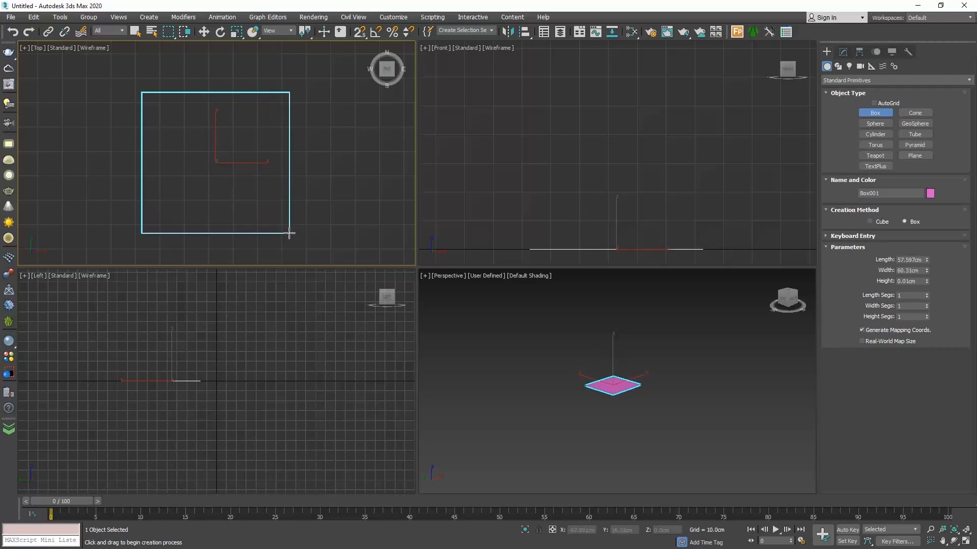
drag(289, 233, 288, 232)
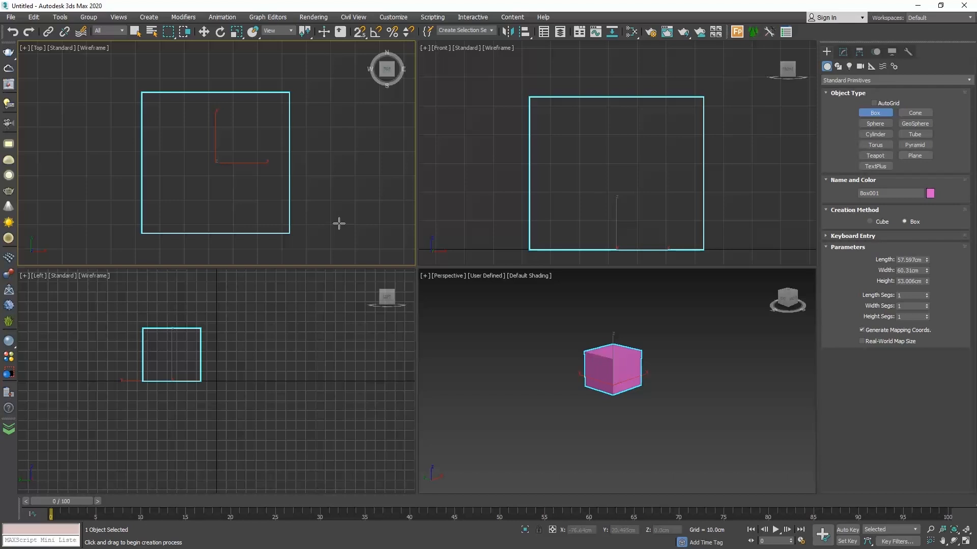
Set the box's length, width and height to 50 cm each and fit the box in all viewports
click(843, 52)
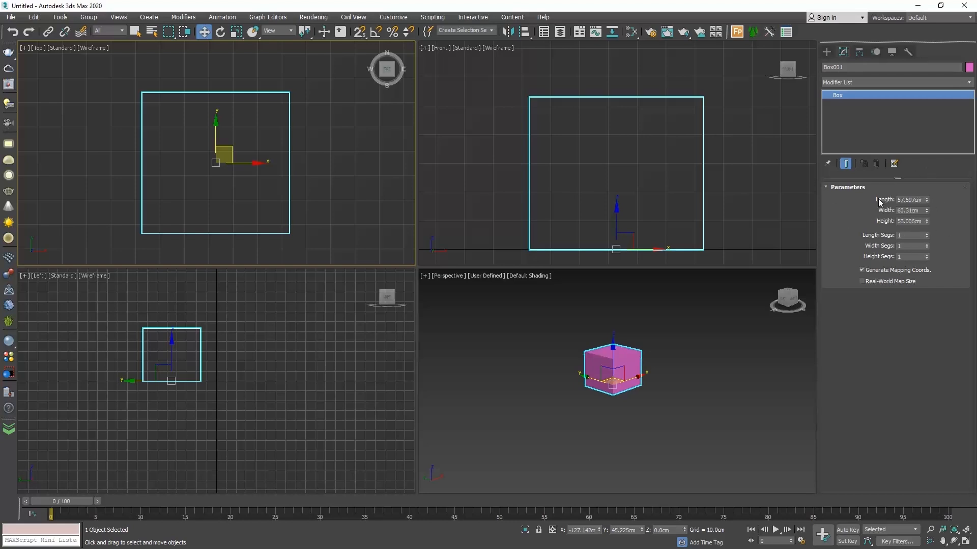
click(763, 174)
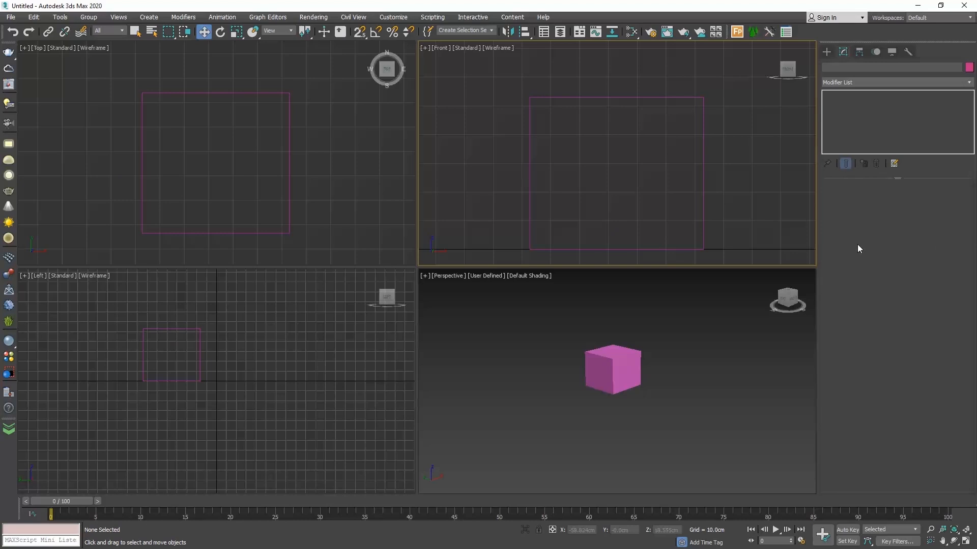
click(703, 164)
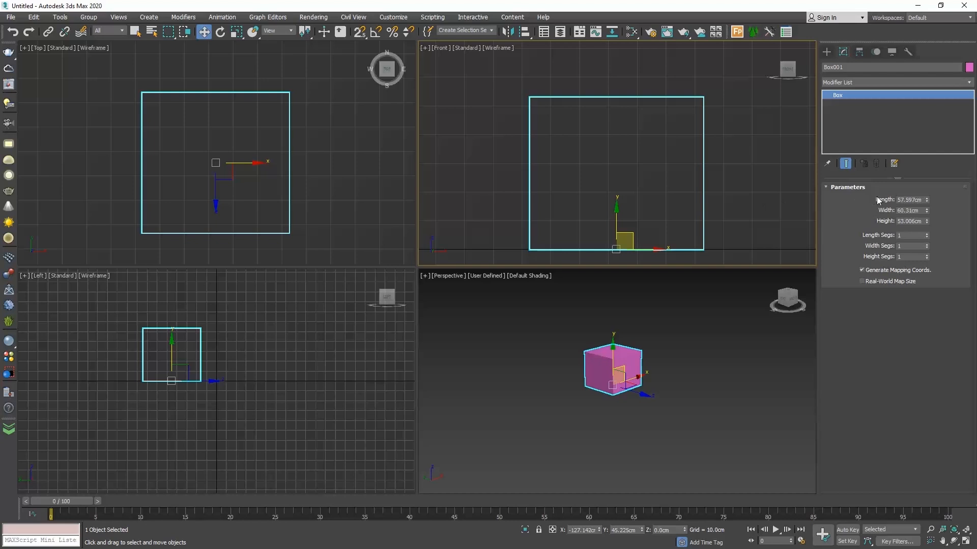
click(909, 200)
text(50)
key(Tab)
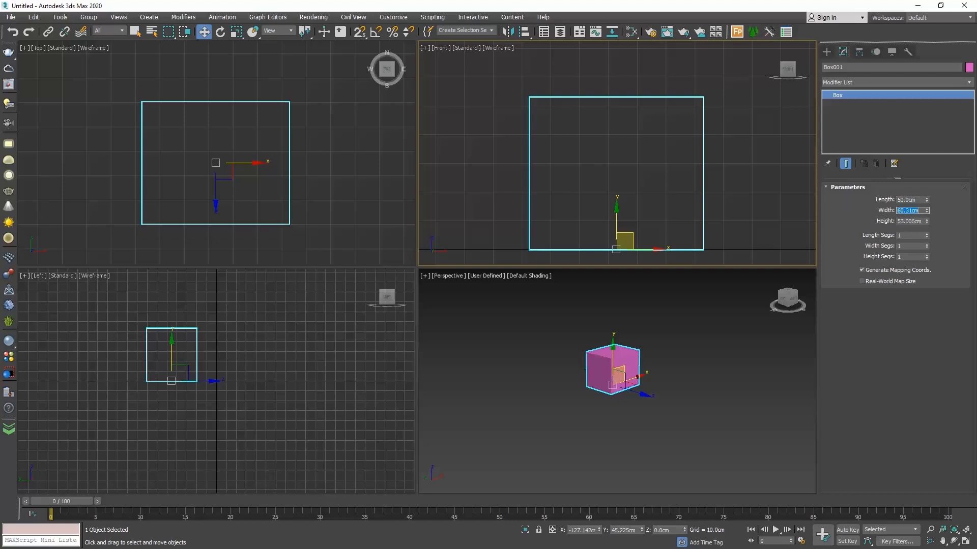
text(50)
key(Tab)
text(50)
key(Return)
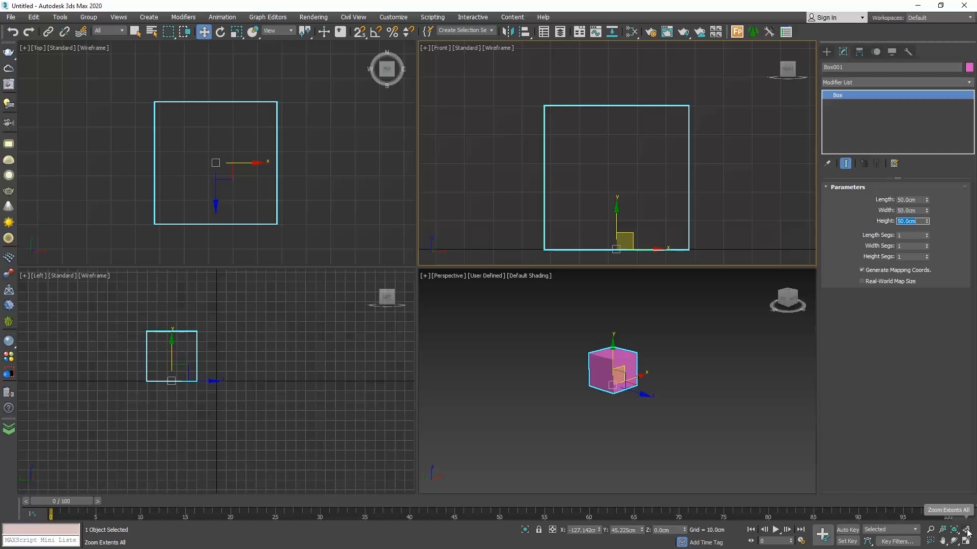
drag(967, 532, 966, 518)
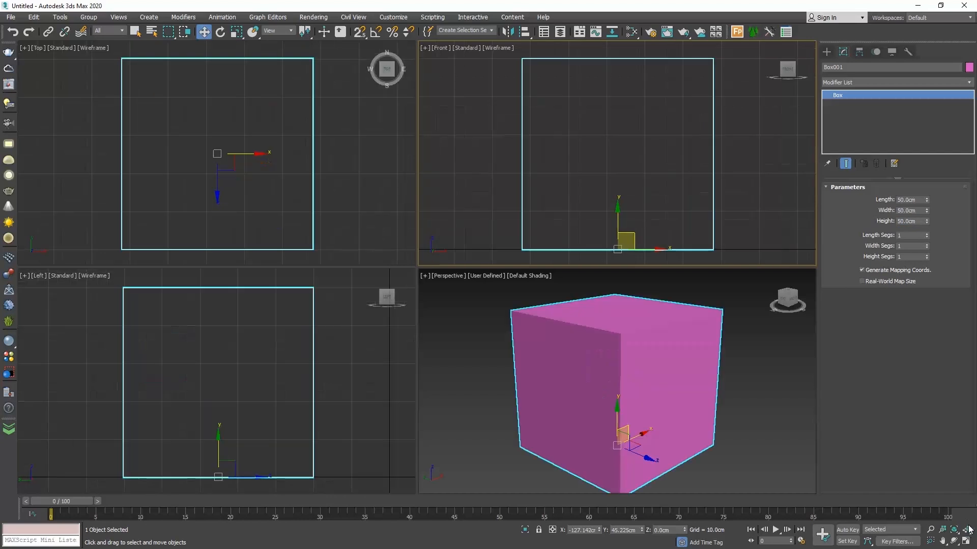
click(968, 531)
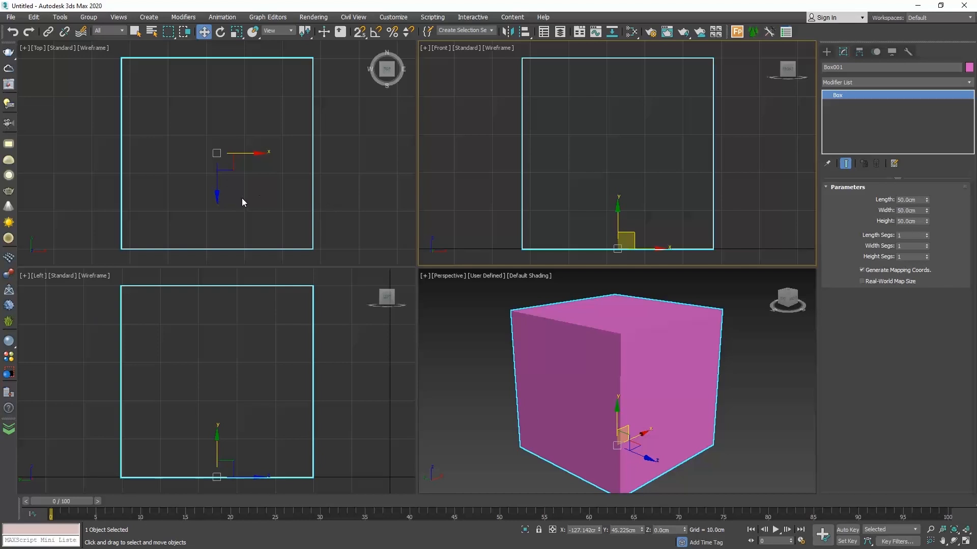
Create a Standard Primitives sphere beside the box in the Top viewport, with a radius of about 35 cm
scroll(242, 197, down, 5)
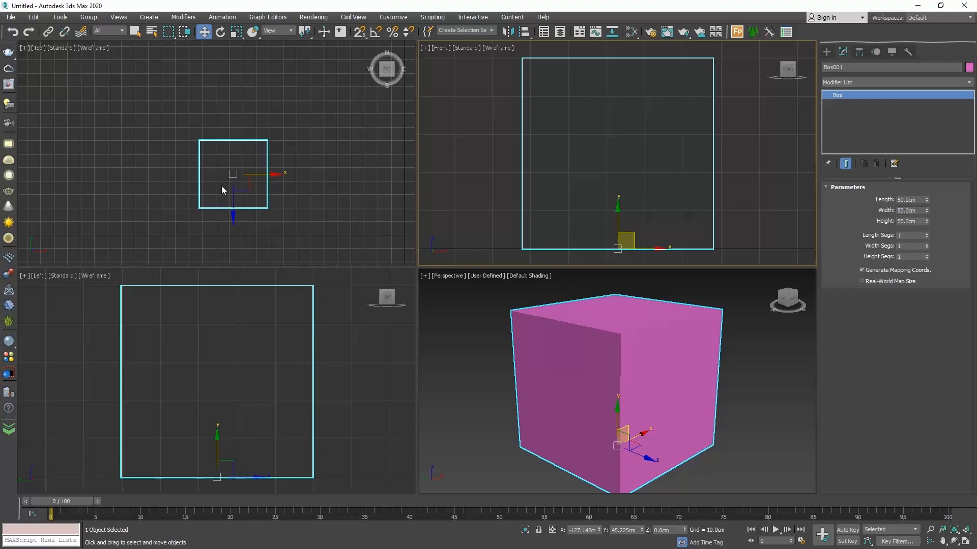
middle_drag(221, 185, 298, 177)
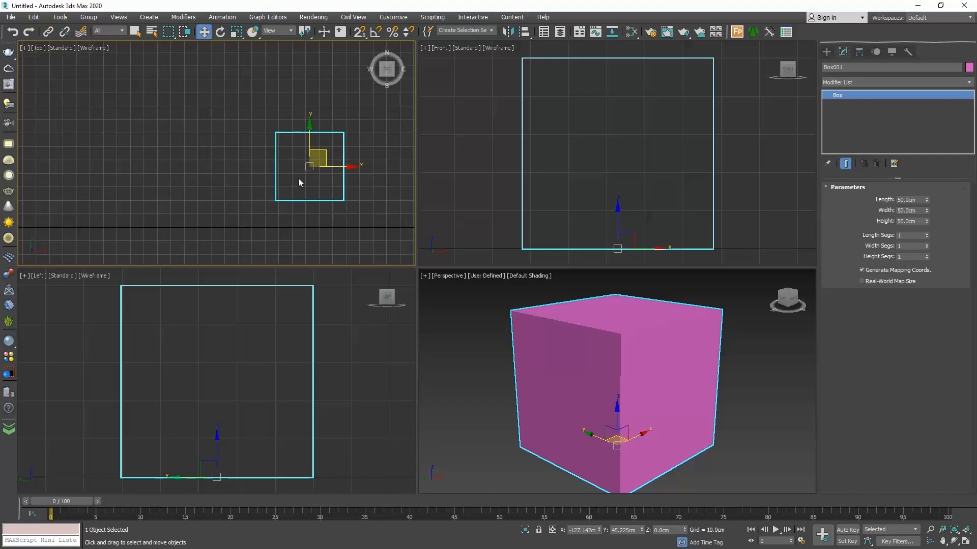
click(826, 52)
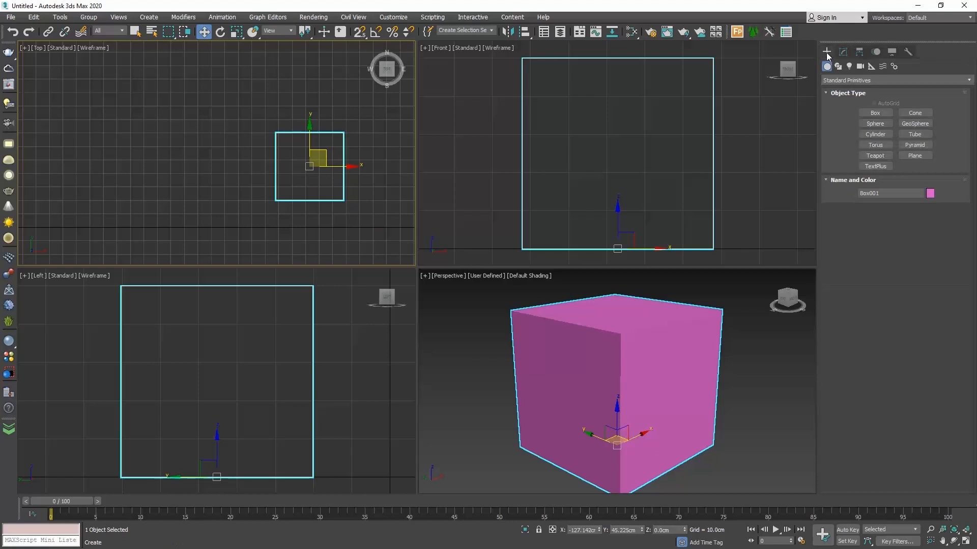
click(874, 124)
drag(216, 163, 168, 164)
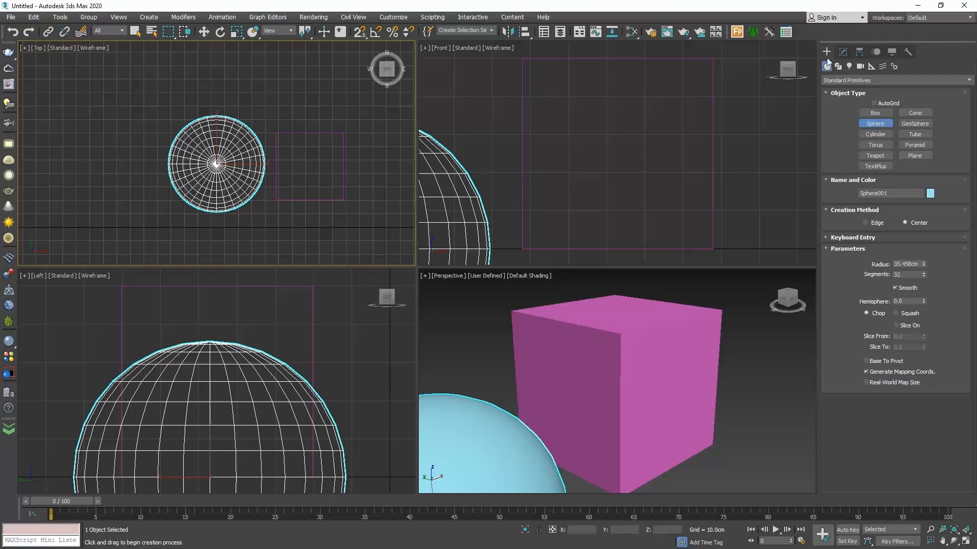
Set the sphere's radius to 25 cm and fit both the sphere and the box in all viewports
click(843, 53)
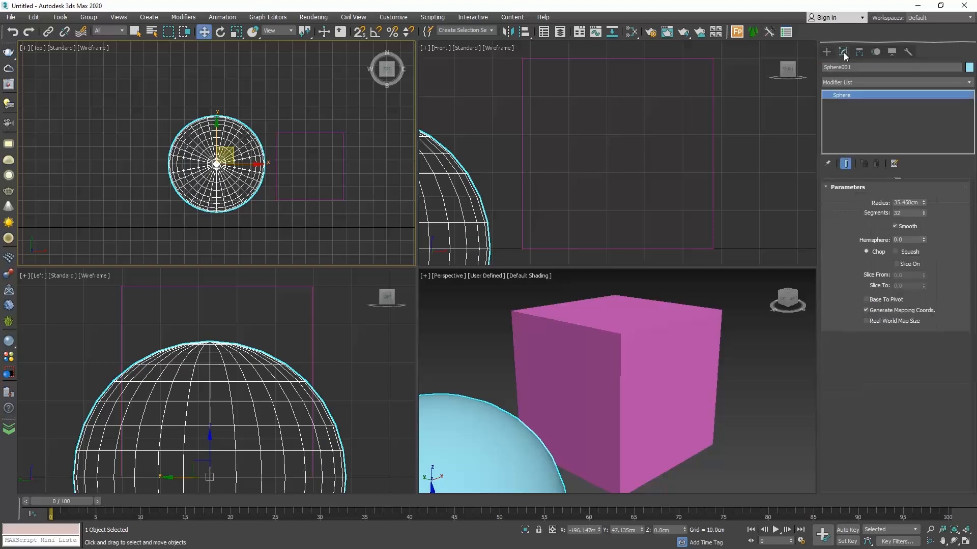
double_click(906, 202)
text(25)
key(Return)
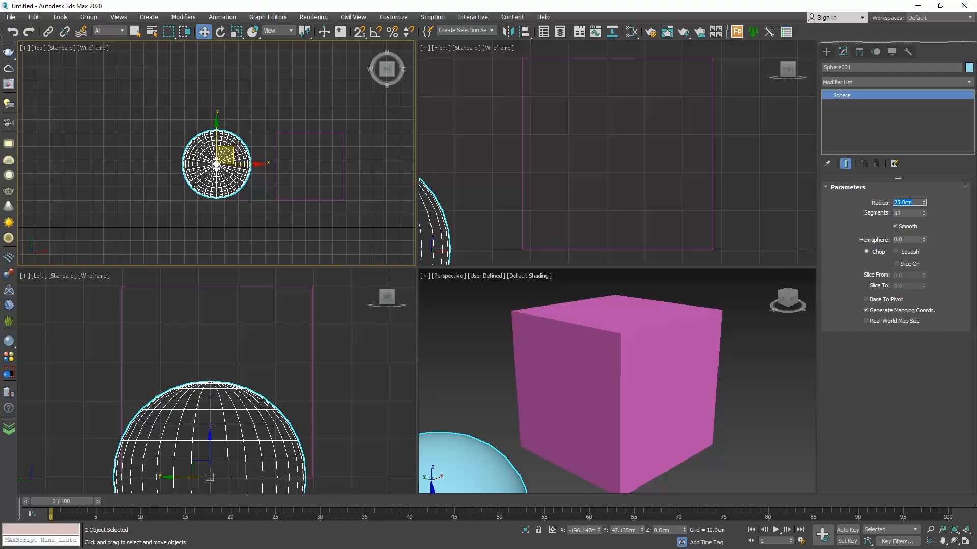
click(966, 530)
click(968, 532)
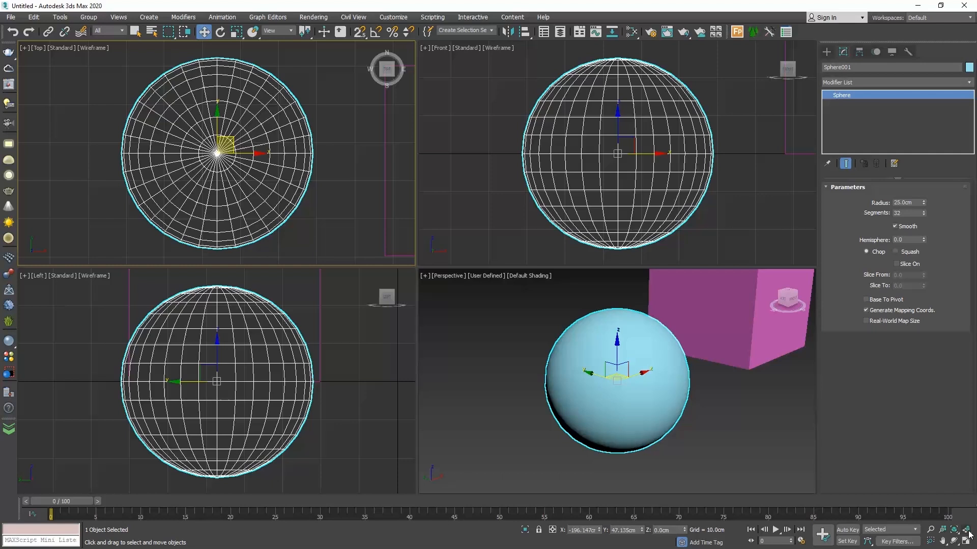
click(968, 532)
drag(968, 532, 967, 511)
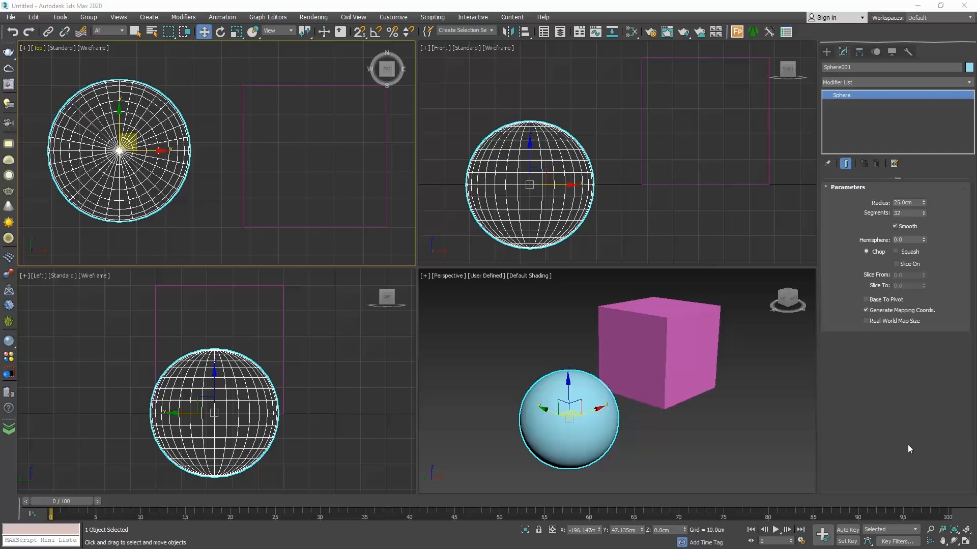
Use the Select Object tool in the Top viewport to select the box and then the sphere
click(135, 32)
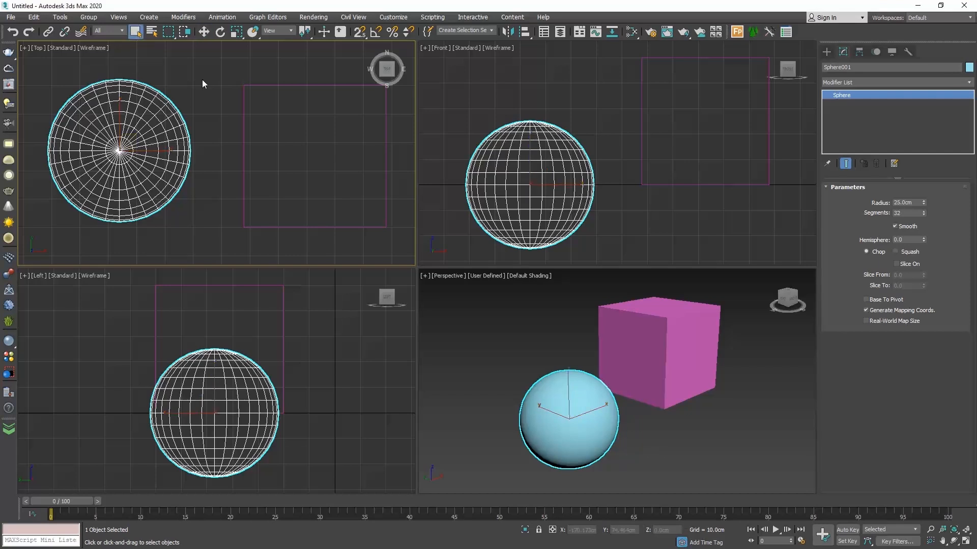
click(243, 108)
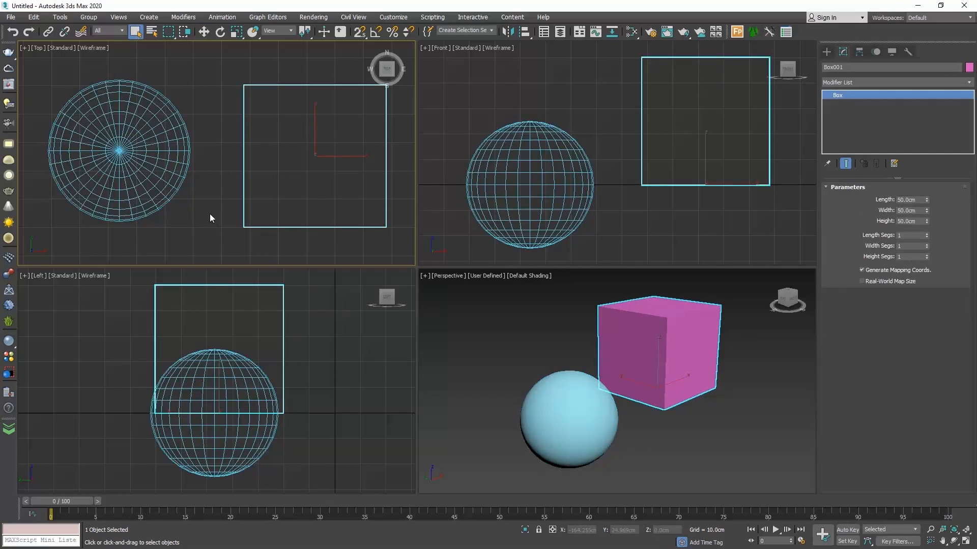
click(180, 187)
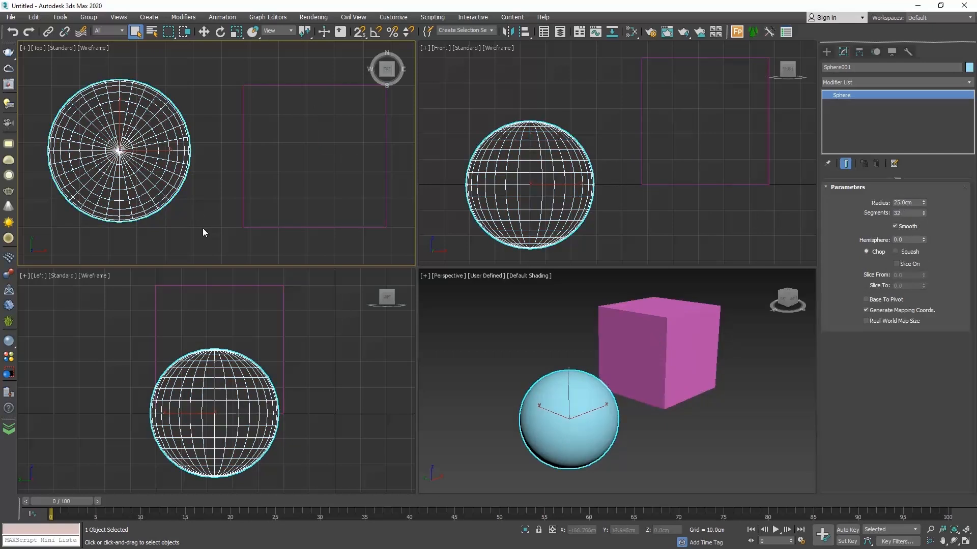
Select Box001 by name from the Select From Scene list
click(152, 32)
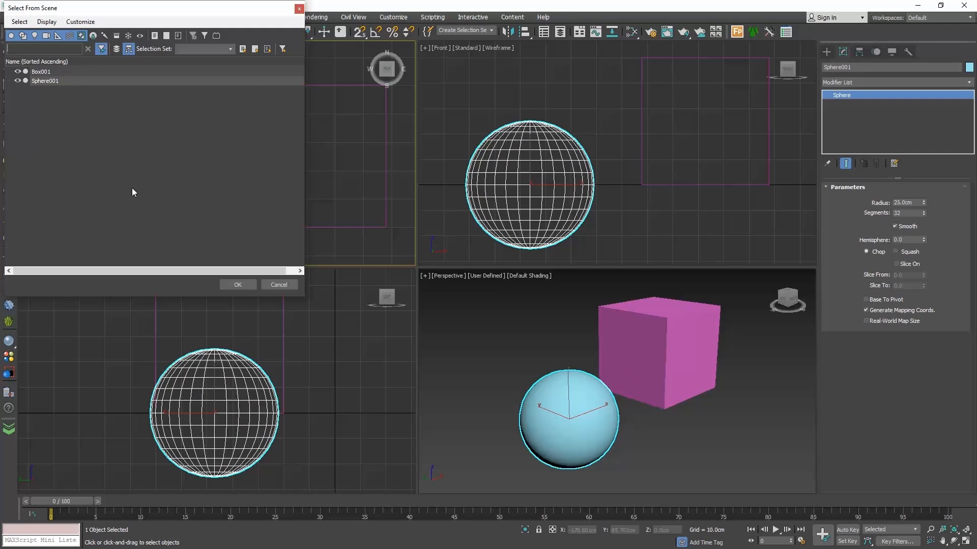
click(53, 71)
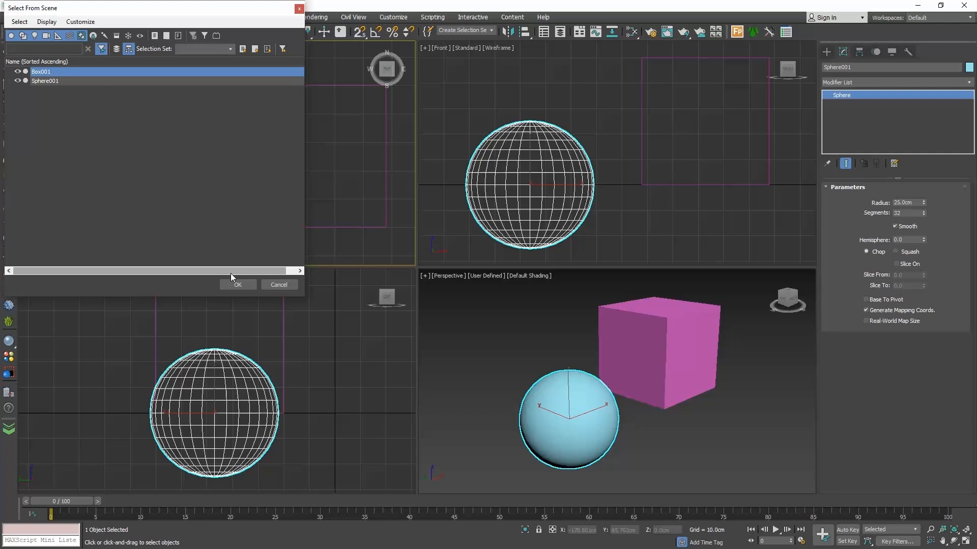
click(238, 285)
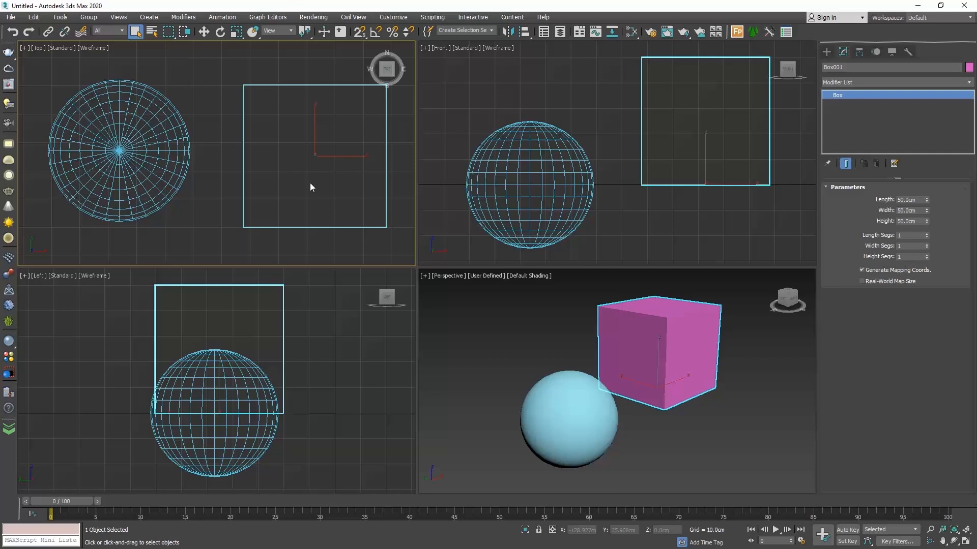
Clear the selection by confirming the Select From Scene list with no object chosen, and return to the Standard Primitives creation options
key(h)
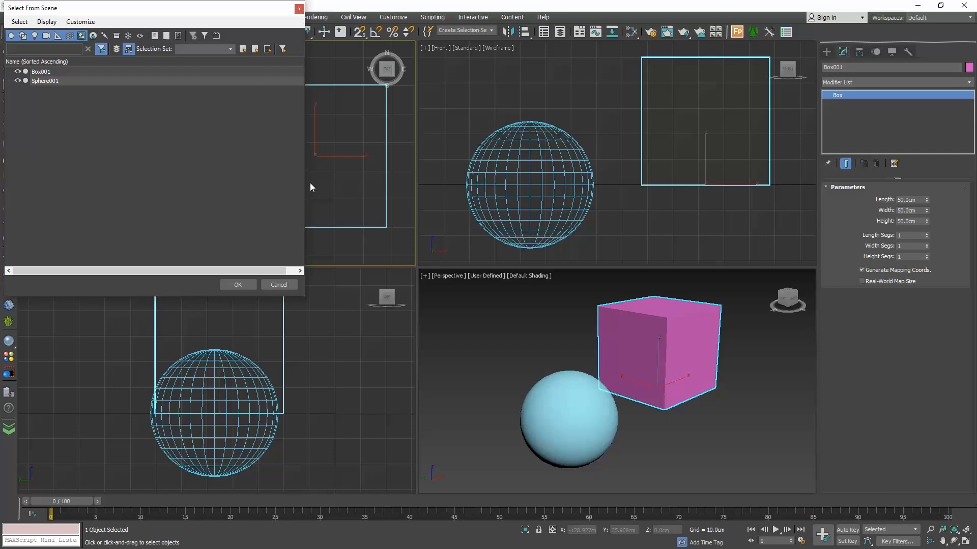
drag(246, 11, 297, 104)
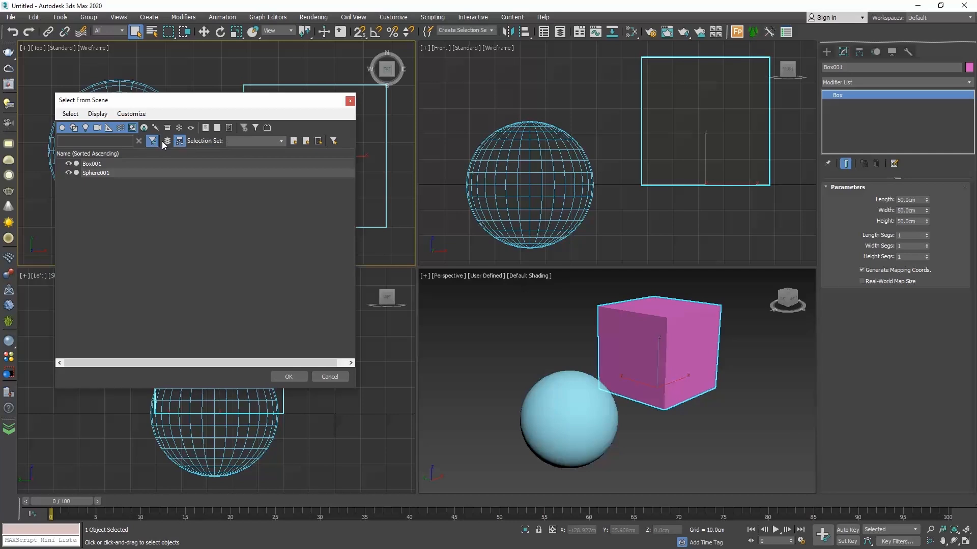
click(289, 376)
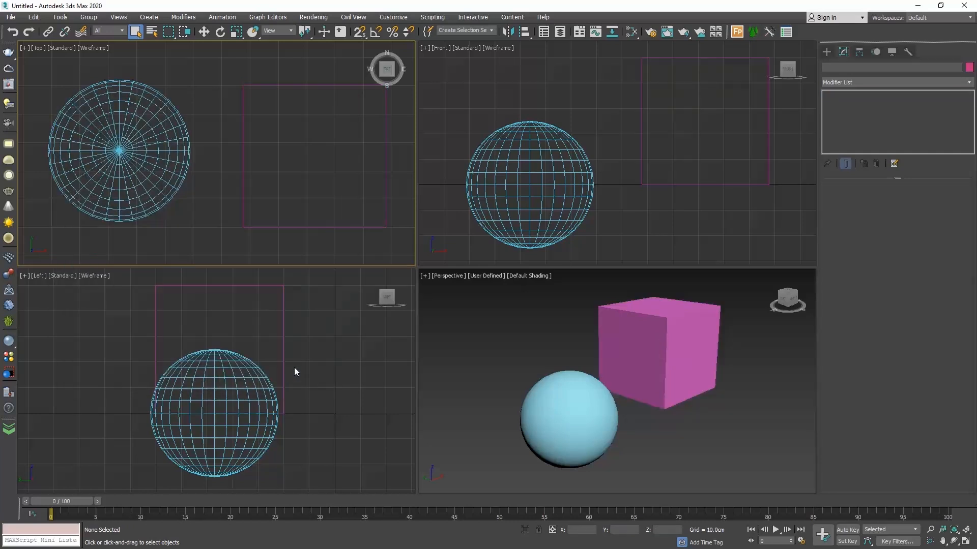
click(827, 52)
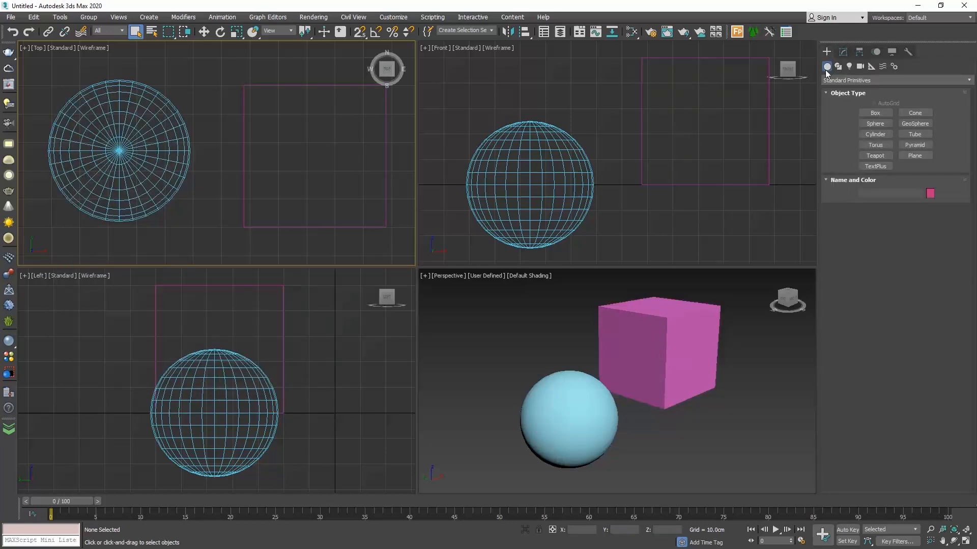
Reopen the Select From Scene list and turn off the other category filters so that it lists only geometry
click(152, 32)
drag(179, 13, 679, 50)
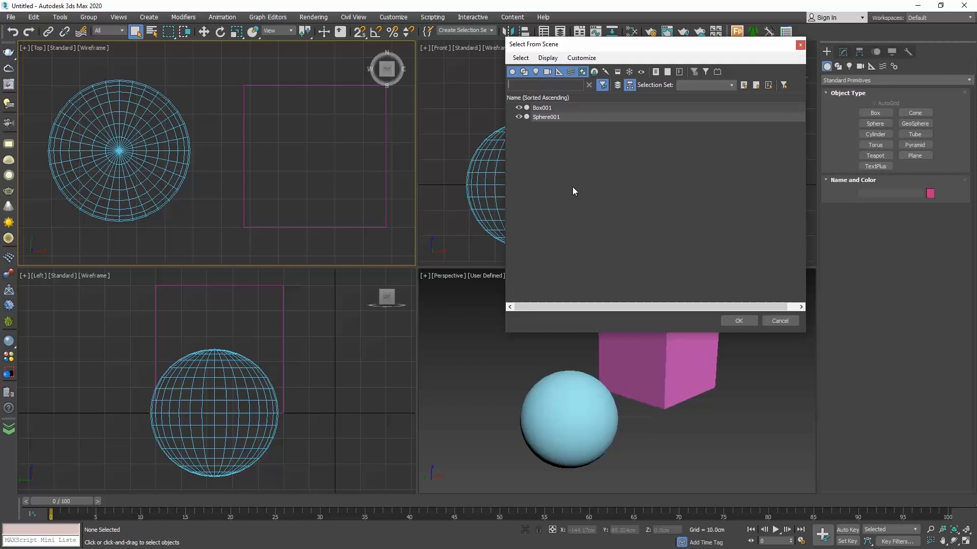
click(512, 72)
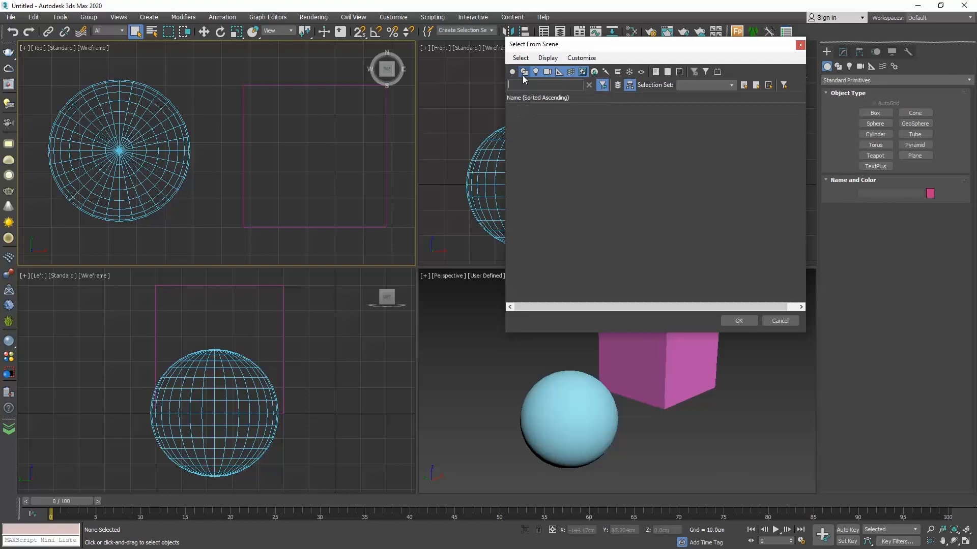
click(557, 72)
click(581, 72)
click(569, 72)
click(512, 71)
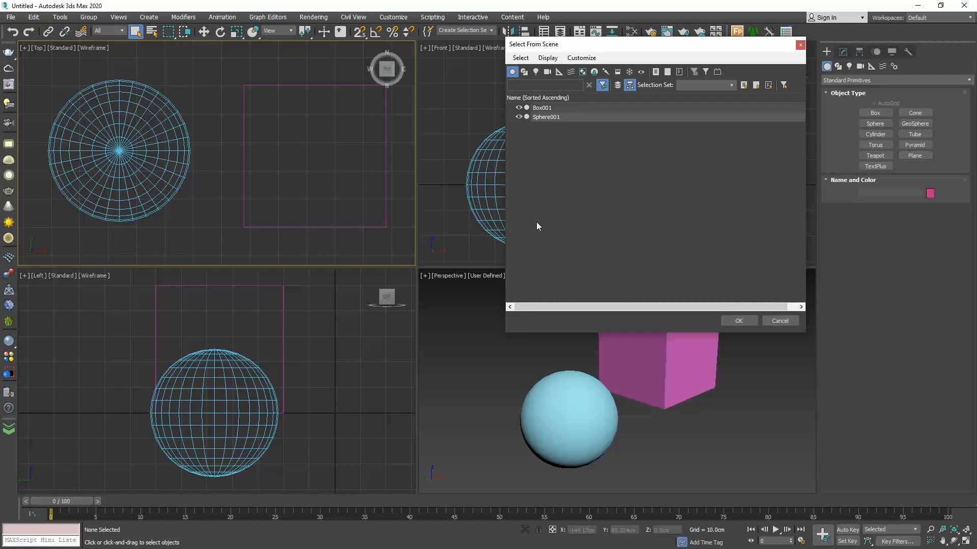
Switch the Select From Scene filter from geometry to cameras only and close the list
click(547, 72)
click(513, 73)
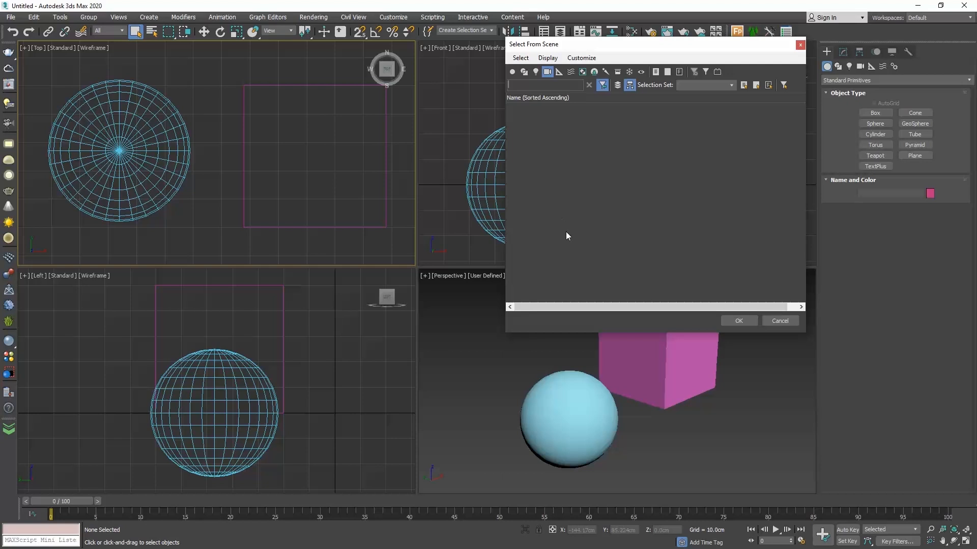
click(745, 320)
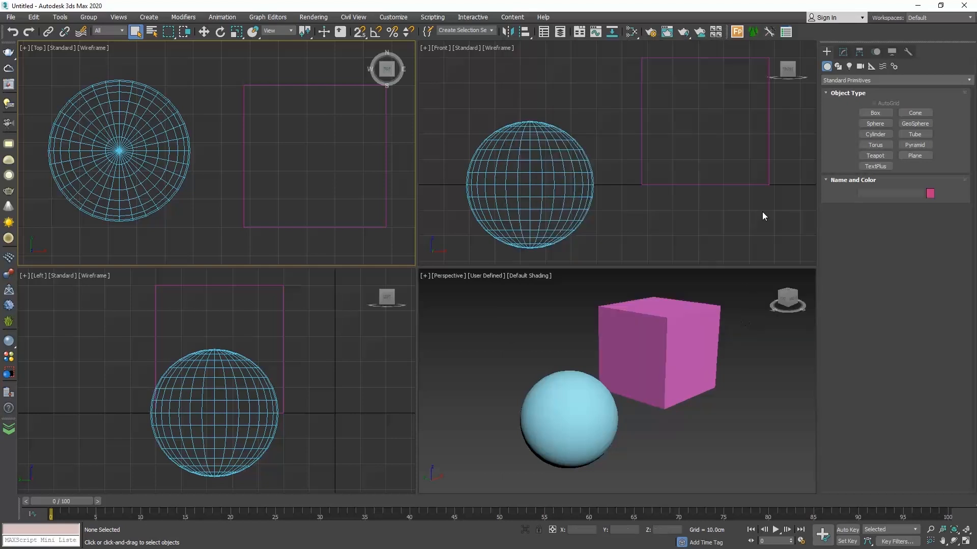
Create a targeted Physical camera below the sphere and box in the Top viewport, with a target distance of about 84 cm
middle_drag(372, 212, 357, 153)
scroll(357, 152, down, 2)
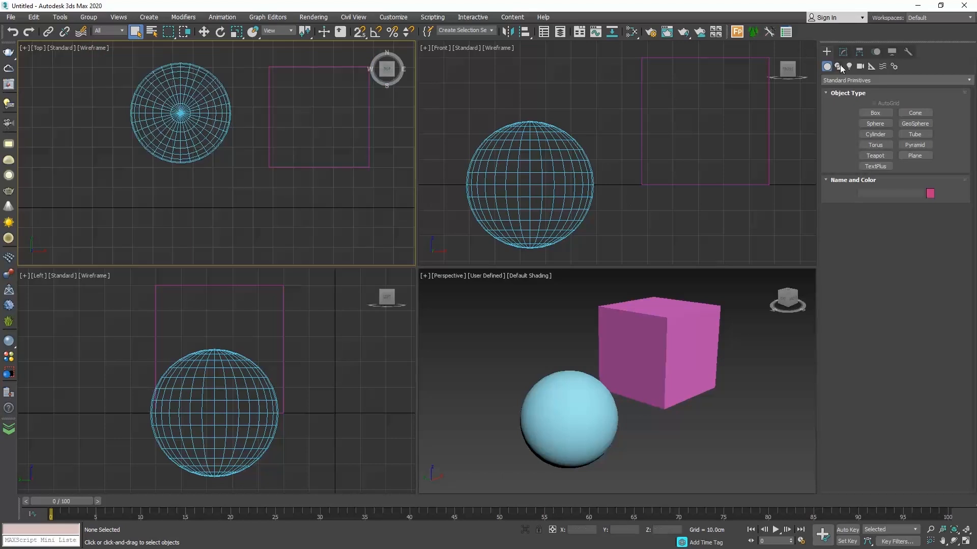
click(860, 67)
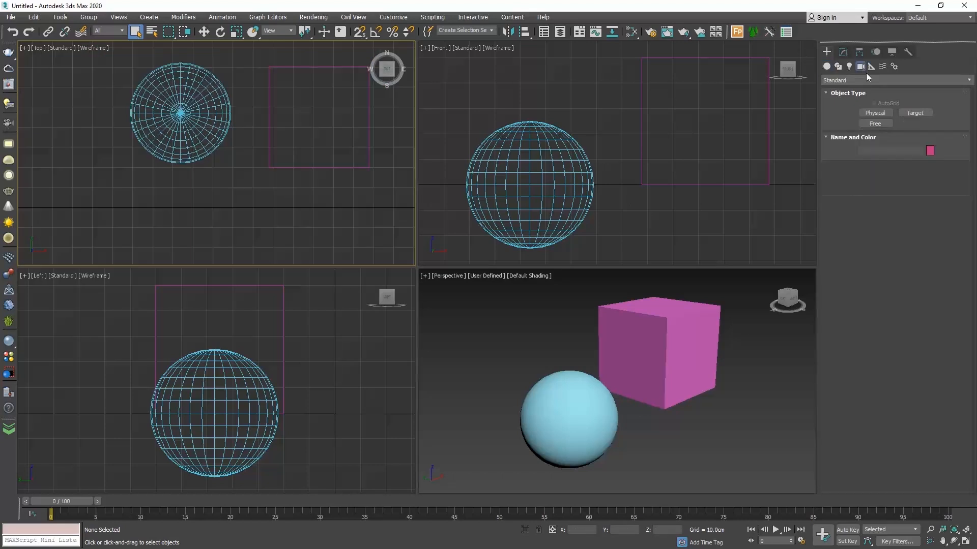
click(875, 113)
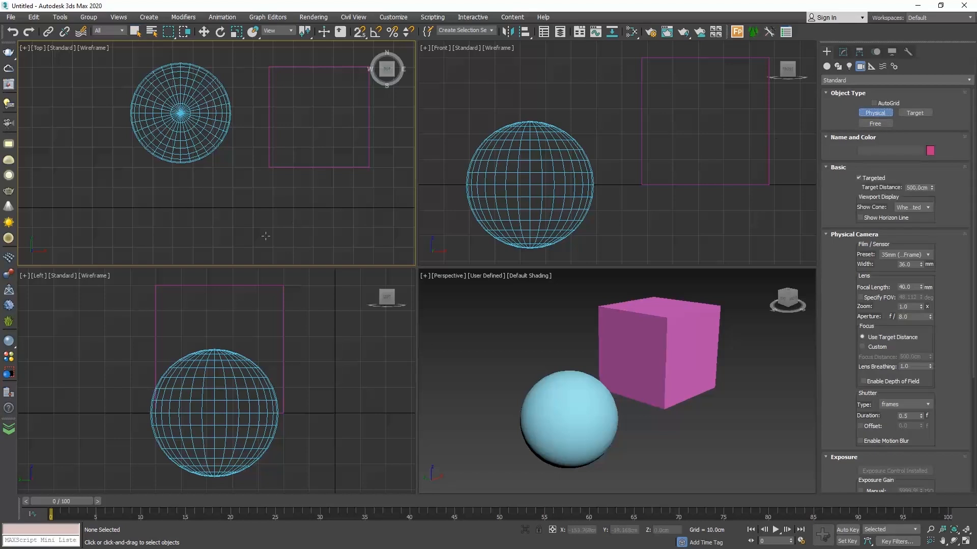
drag(196, 212, 327, 214)
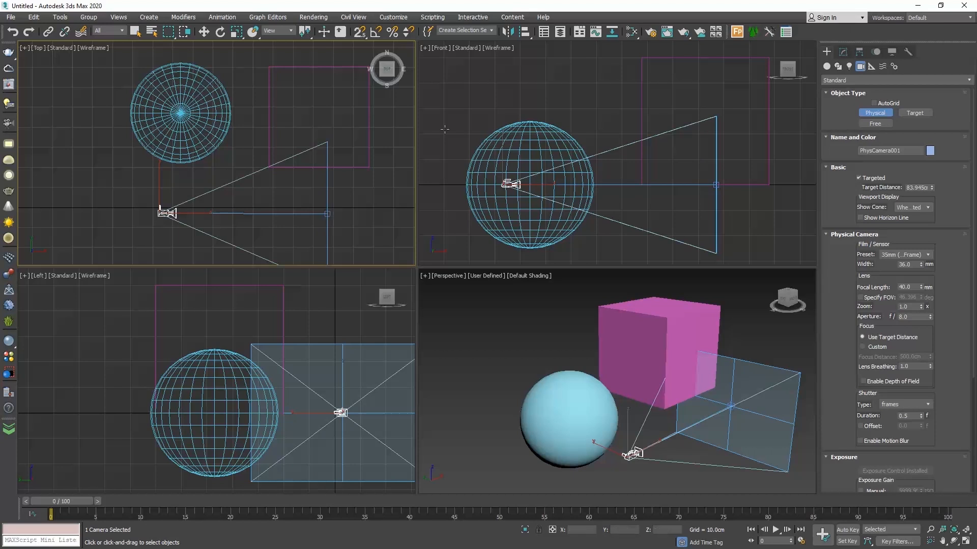
Place a Photometric Free Light in the Top viewport, to the lower left of the sphere
click(849, 67)
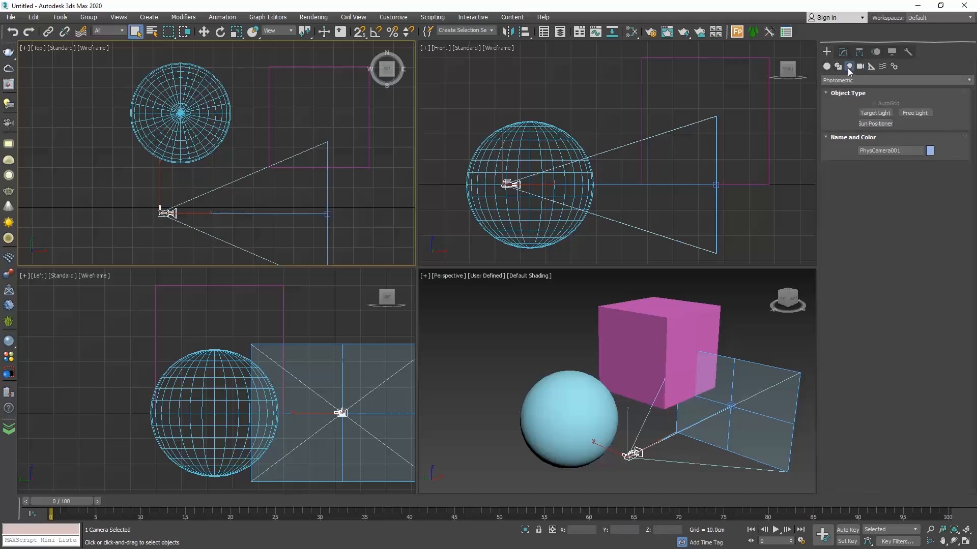
click(914, 113)
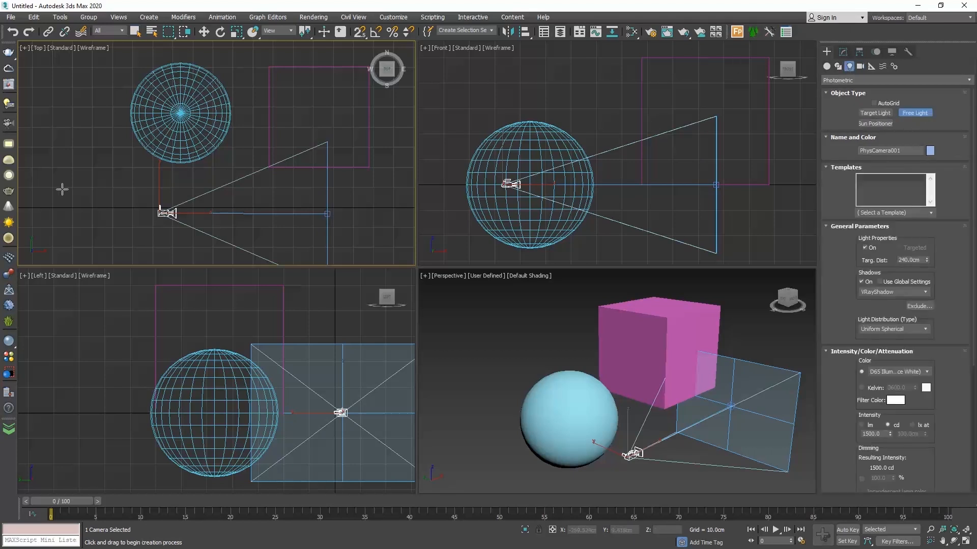
click(73, 173)
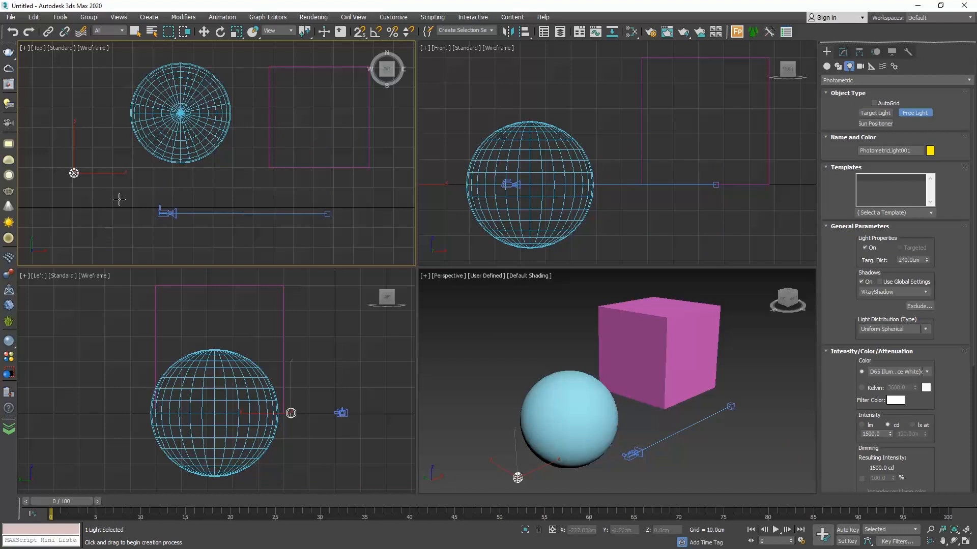
Open the Select From Scene list, add lights and geometry to the camera filter, and restore it to cameras only
click(152, 37)
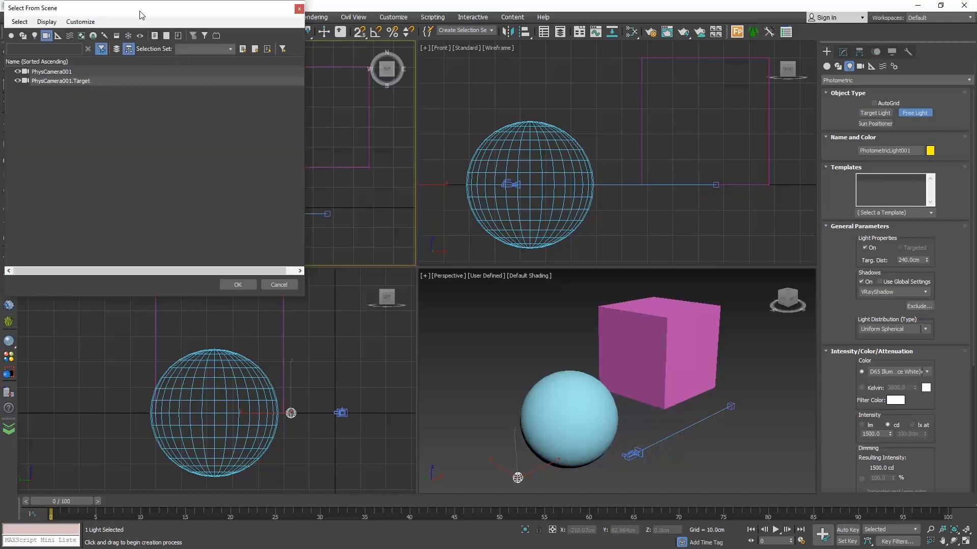
drag(142, 11, 199, 48)
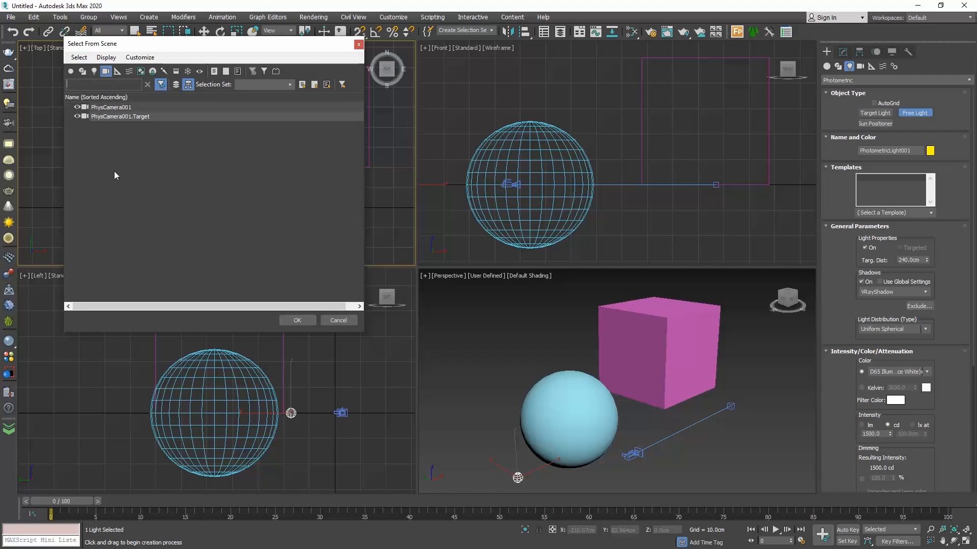
click(94, 71)
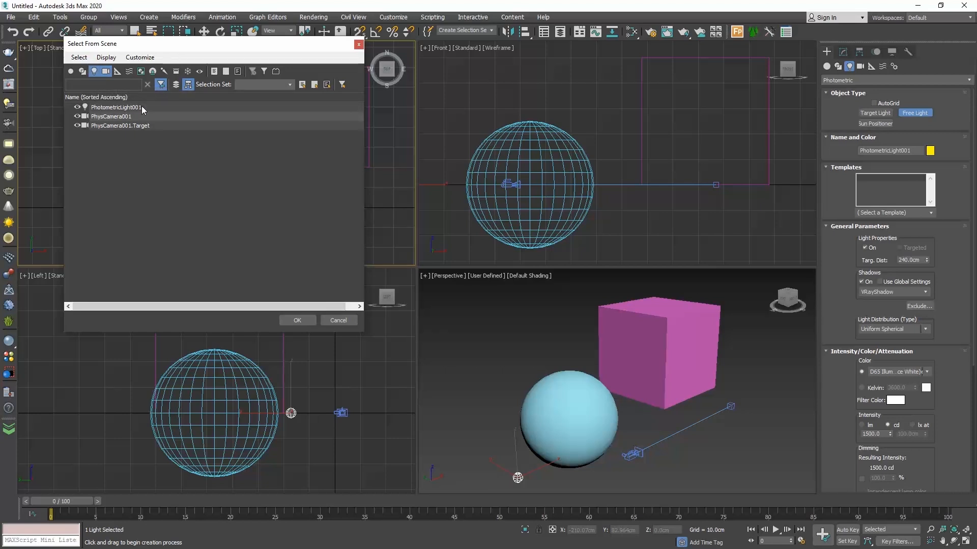
click(70, 71)
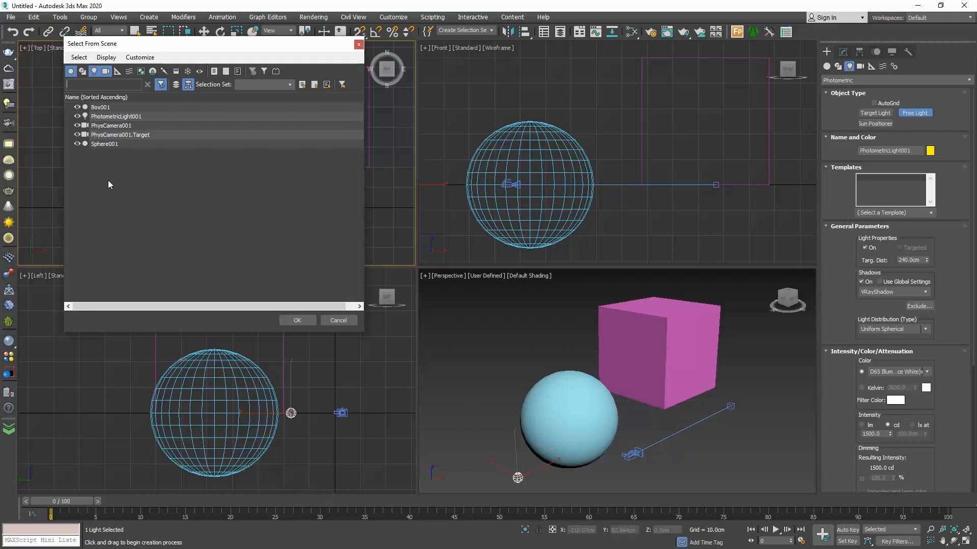
click(93, 75)
click(71, 72)
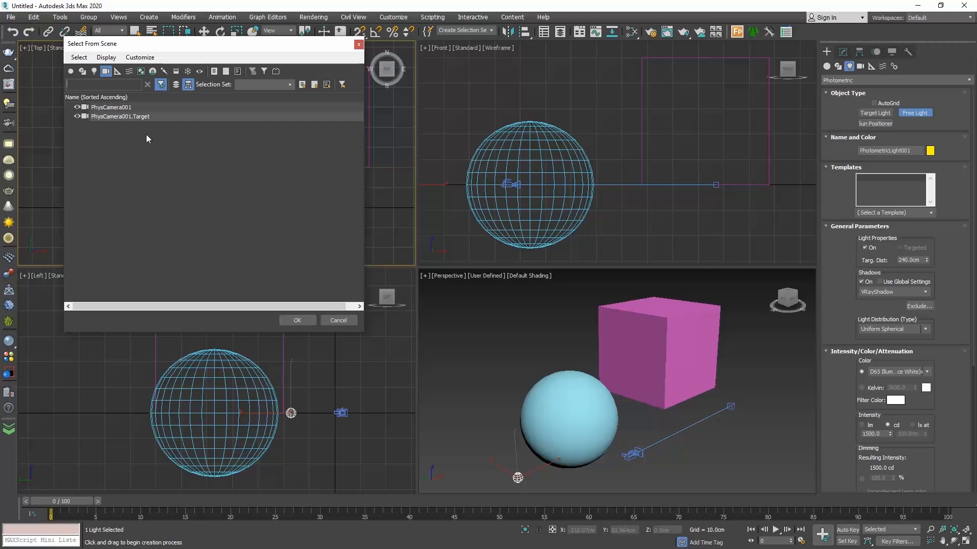
Select the Physical camera from the scene list and delete it, and delete the photometric light beside the sphere
click(129, 107)
click(297, 320)
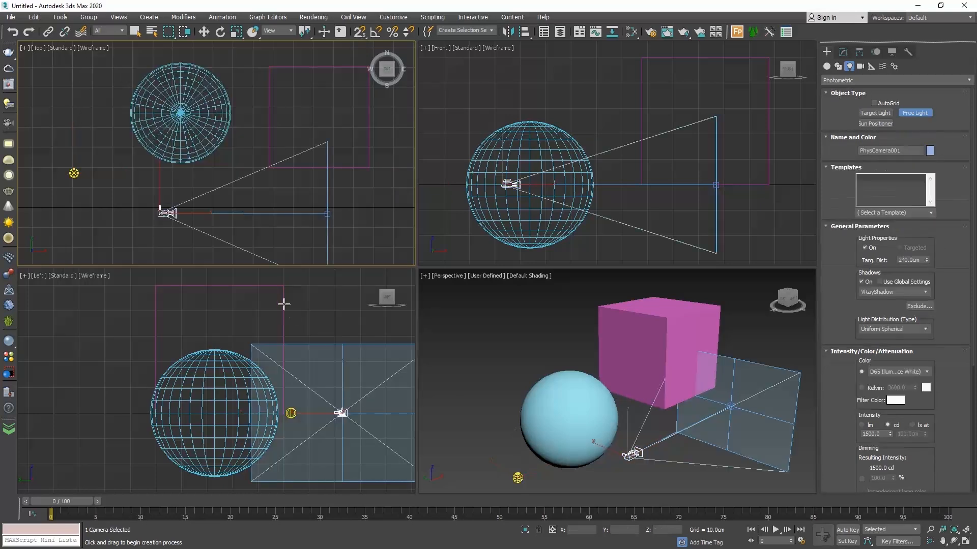
click(203, 32)
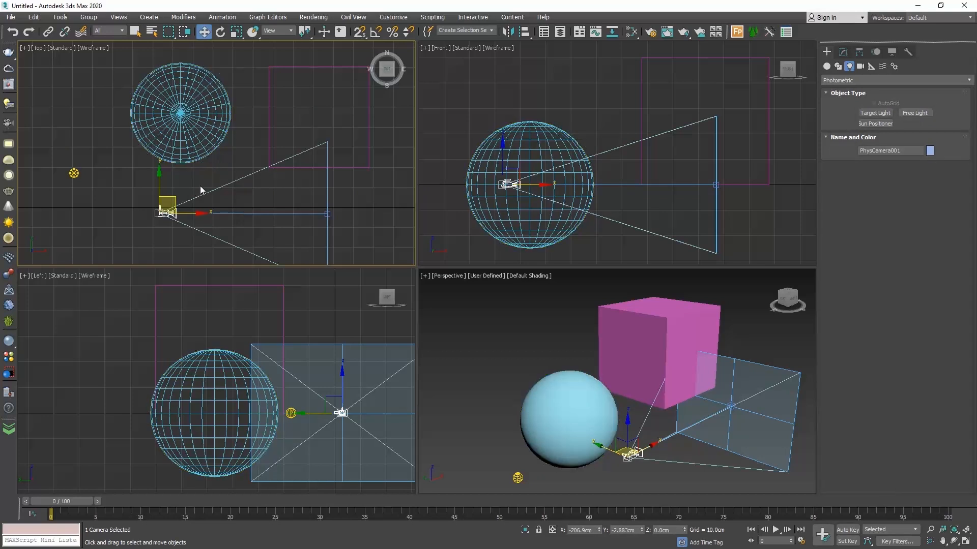
key(Delete)
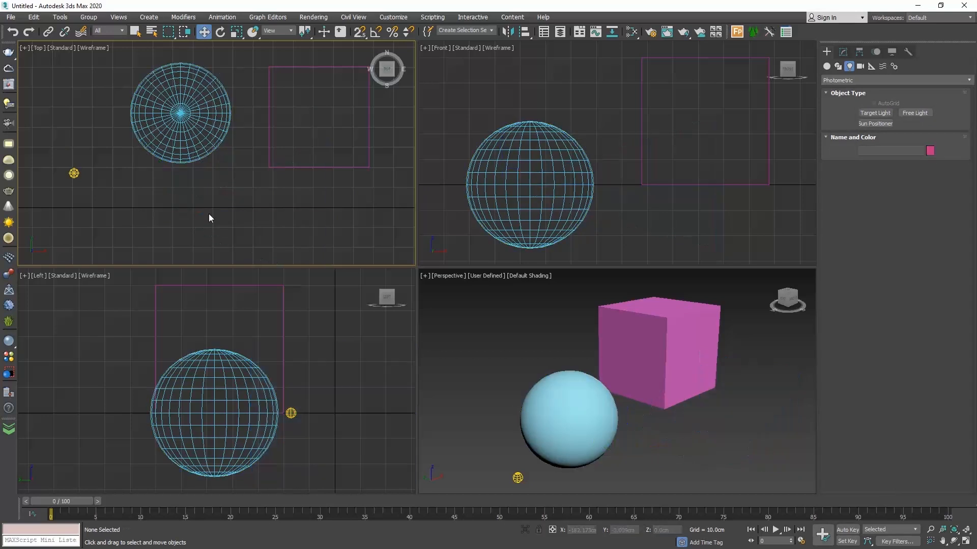
click(74, 174)
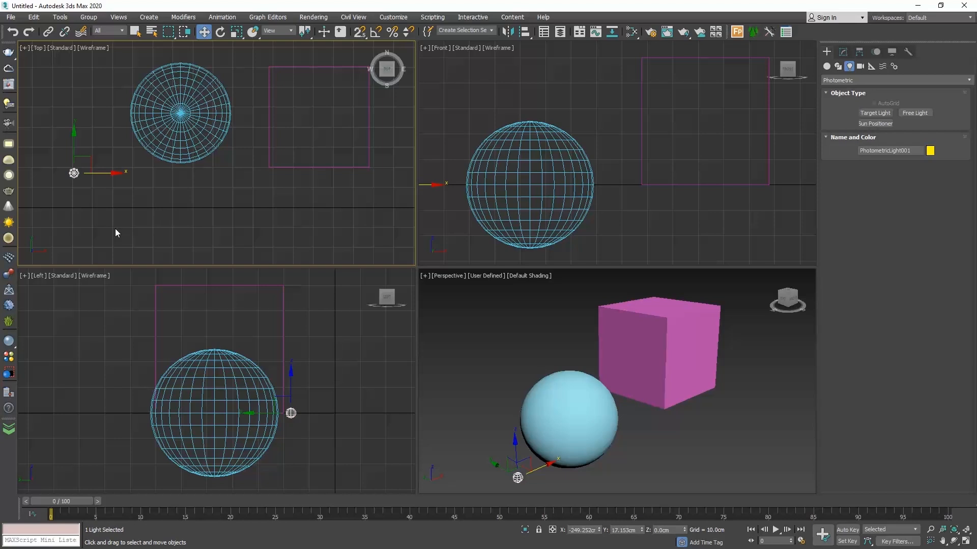
key(Delete)
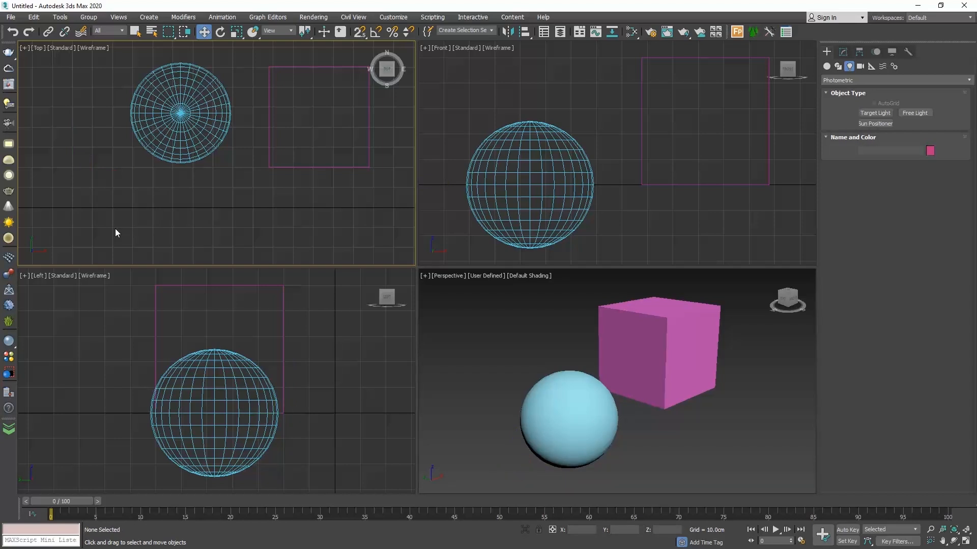
Select the pink cube in the Top viewport and rename it Box
click(184, 122)
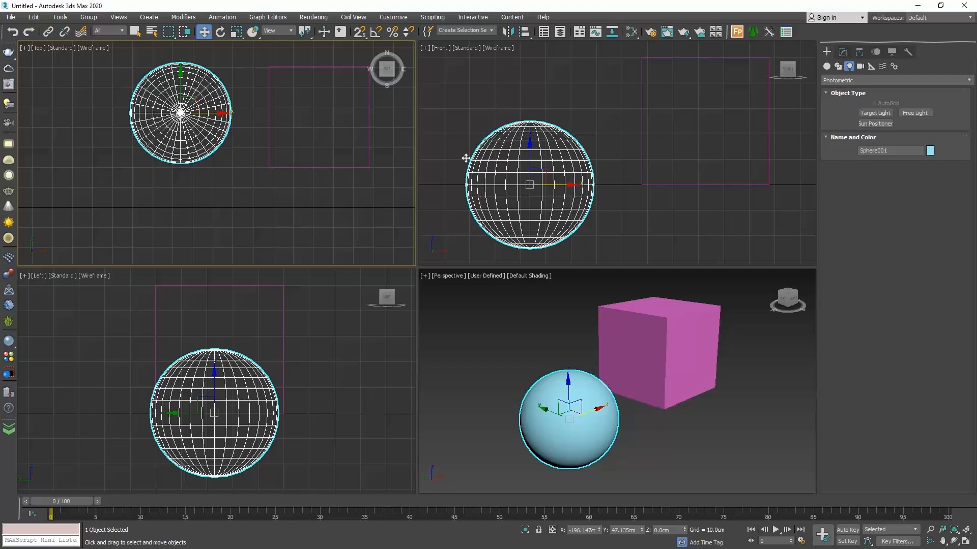
click(293, 166)
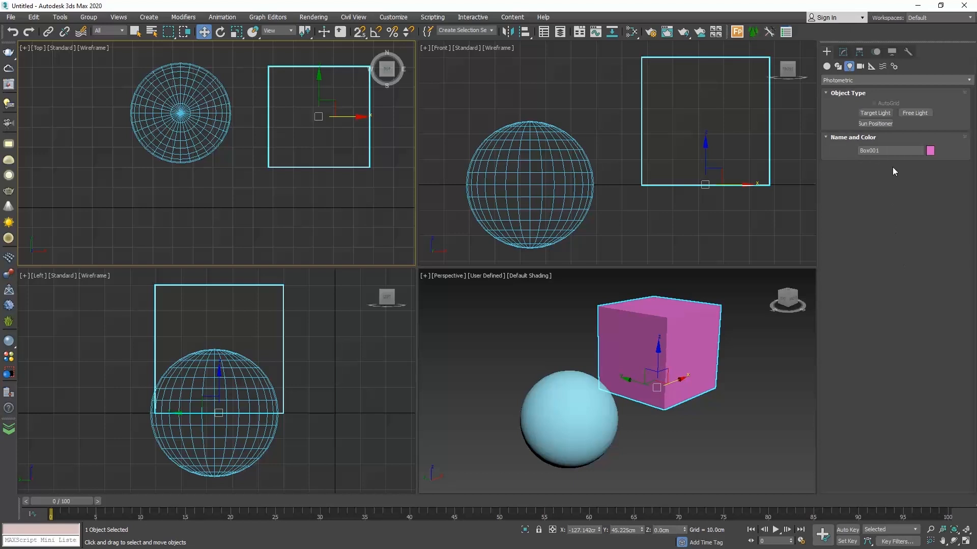
click(871, 151)
key(BackSpace)
key(Return)
Change the box's object color to dark yellow from the 3ds Max palette
click(929, 151)
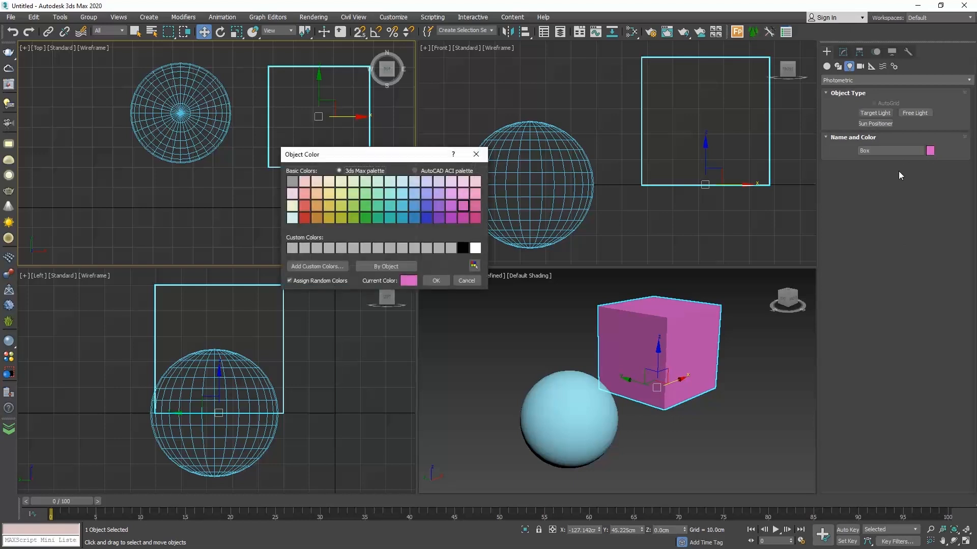
click(331, 216)
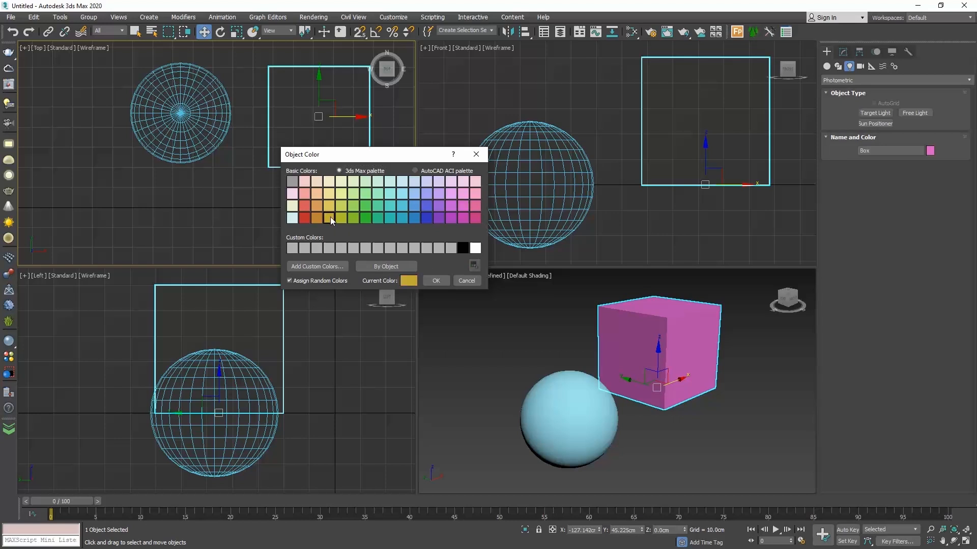
click(439, 279)
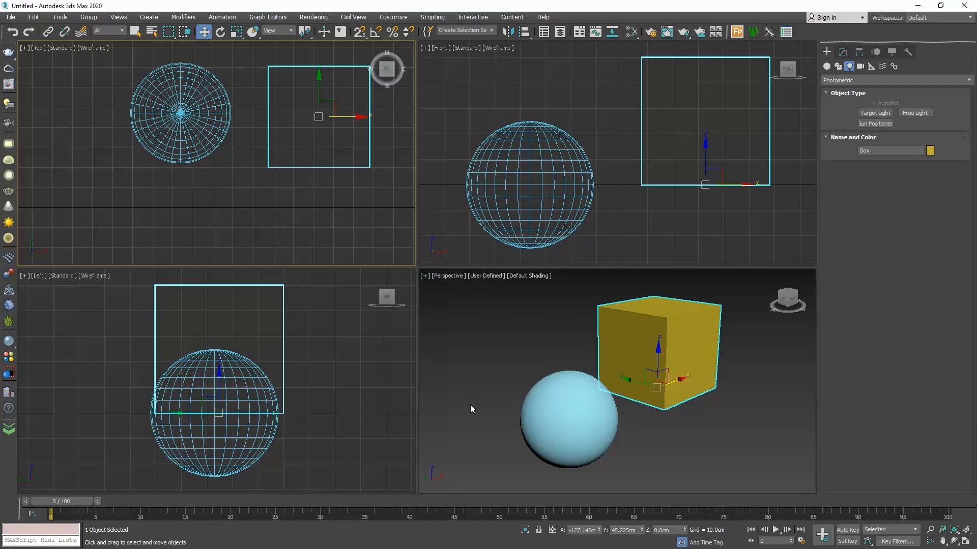
Set the box's object color to dark red from the 3ds Max palette and clear the selection
click(930, 151)
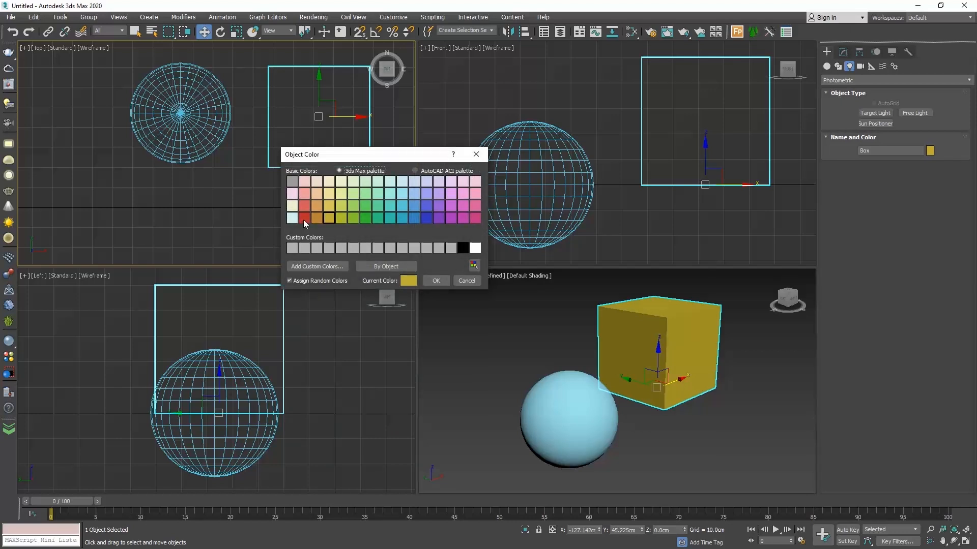
click(304, 218)
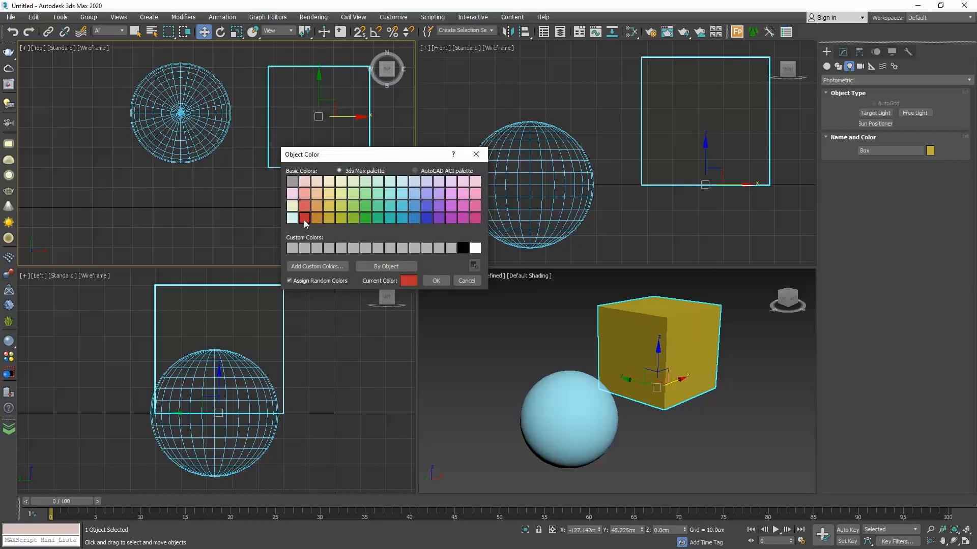
click(443, 280)
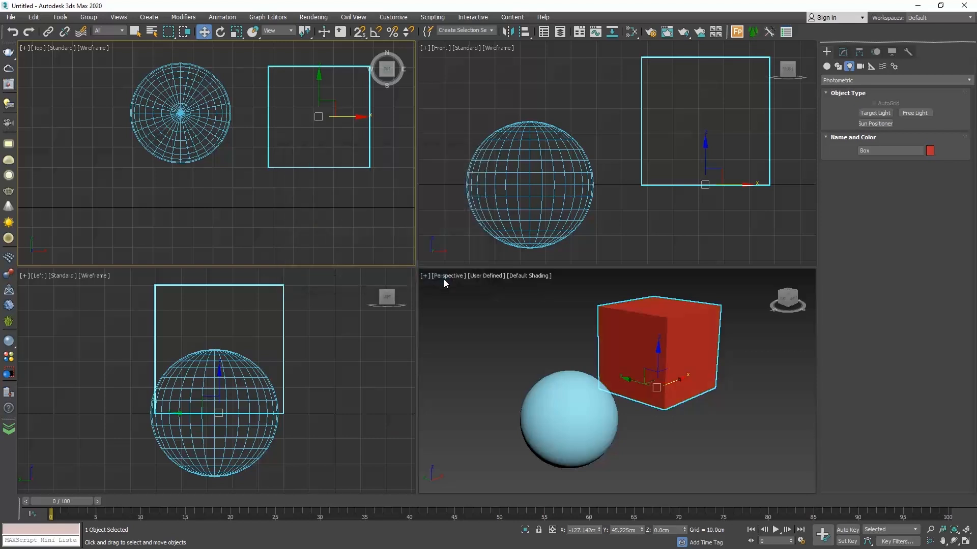
click(444, 280)
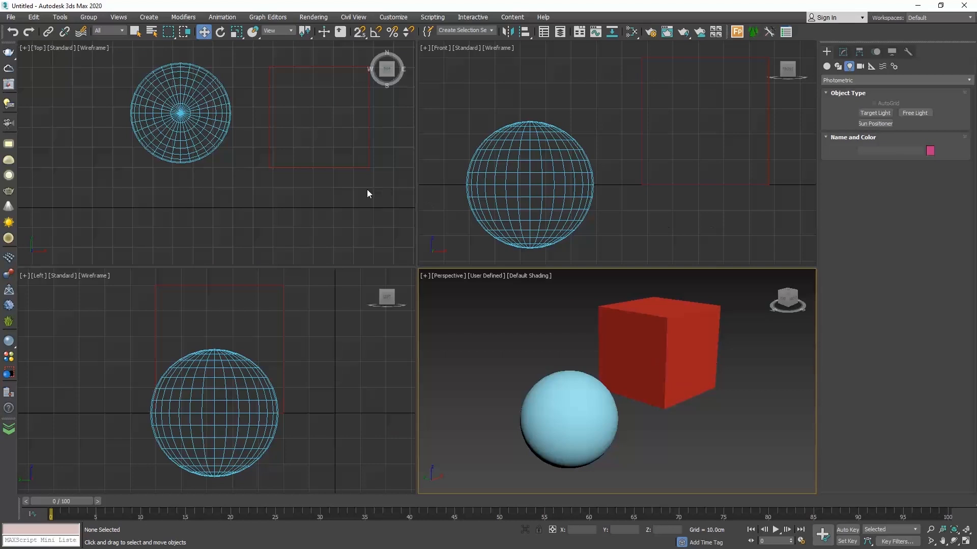
Select the box in the Top viewport, deselect it, and select it again in the Perspective viewport
click(314, 168)
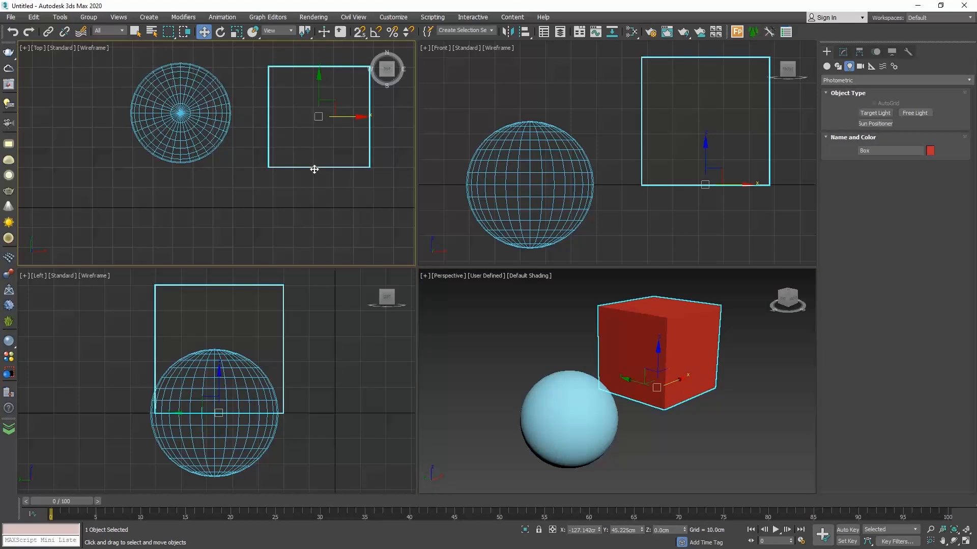
click(473, 334)
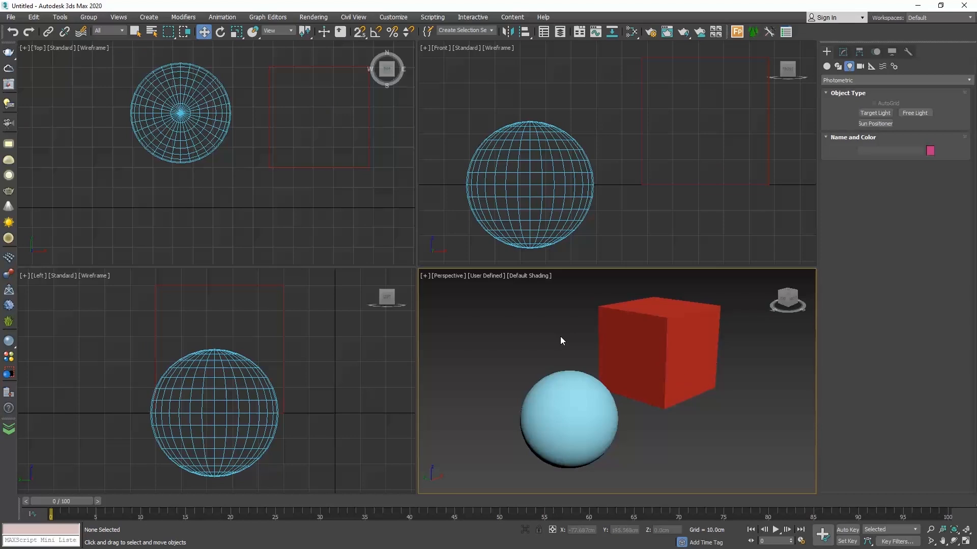
click(688, 345)
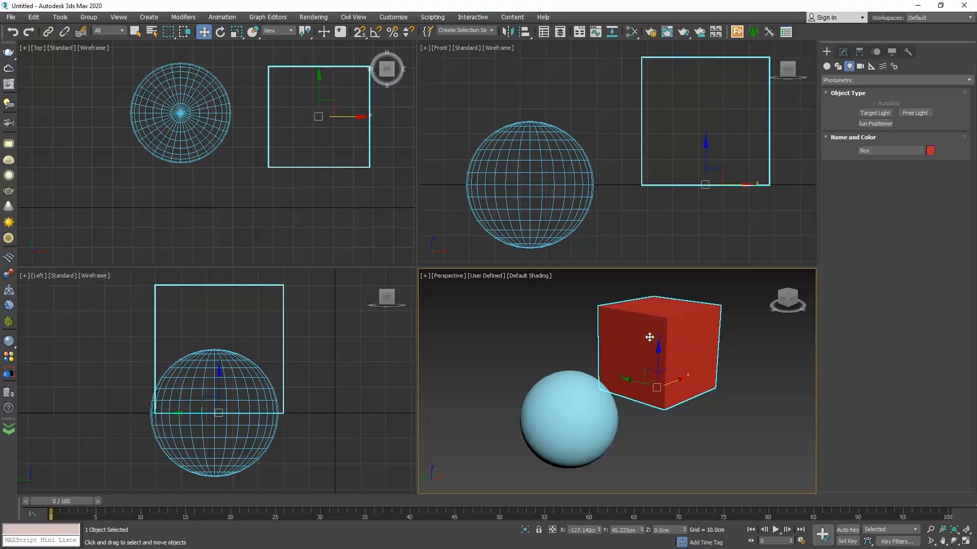
Activate the Top, Front, Left and Perspective viewports in turn while keeping the box selected
middle_click(358, 227)
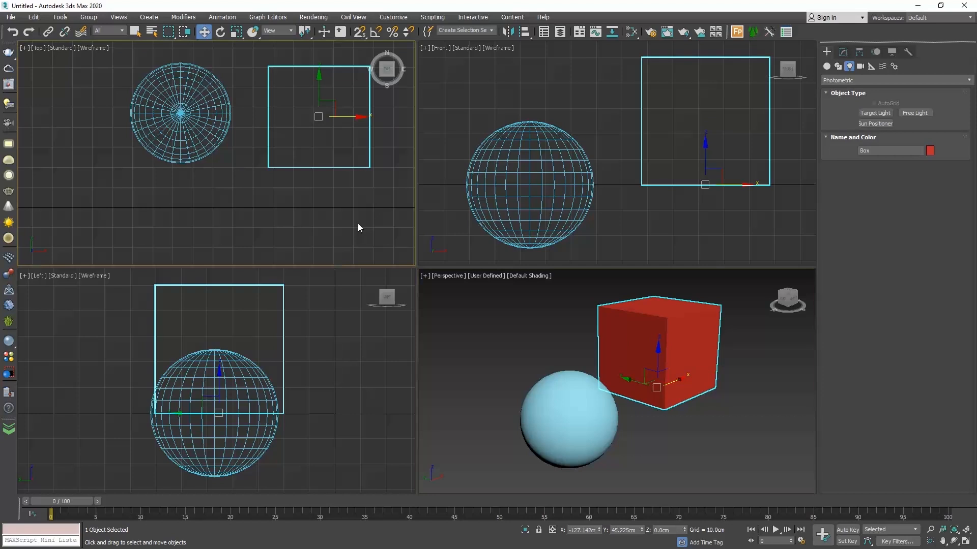
middle_click(439, 100)
middle_click(347, 338)
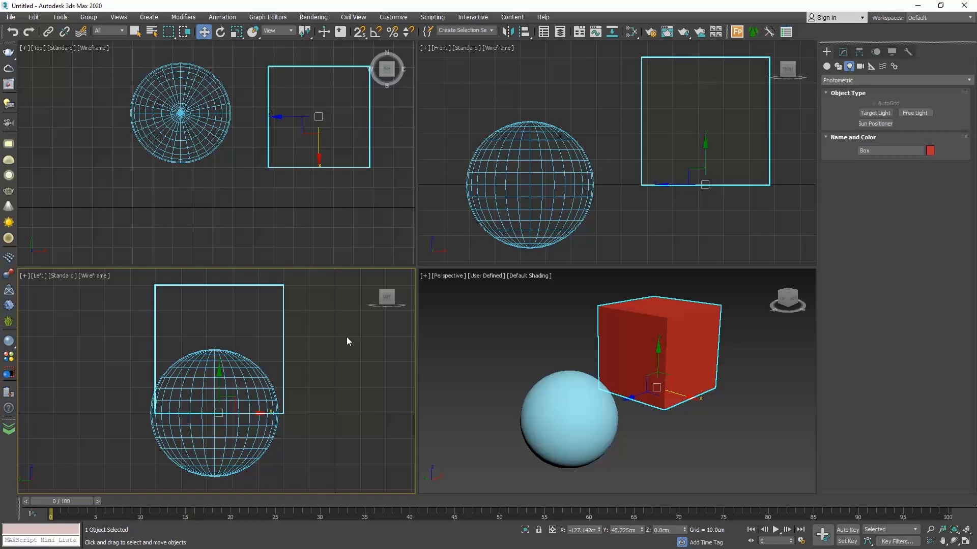
middle_click(485, 325)
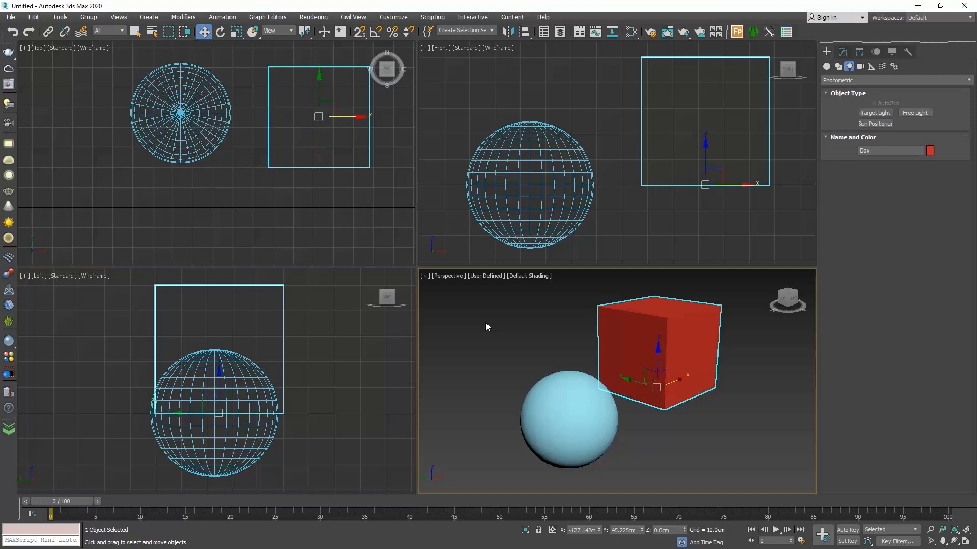
Maximize the Perspective viewport to examine the sphere and box from several orbit angles, and return to the four-viewport layout
click(966, 542)
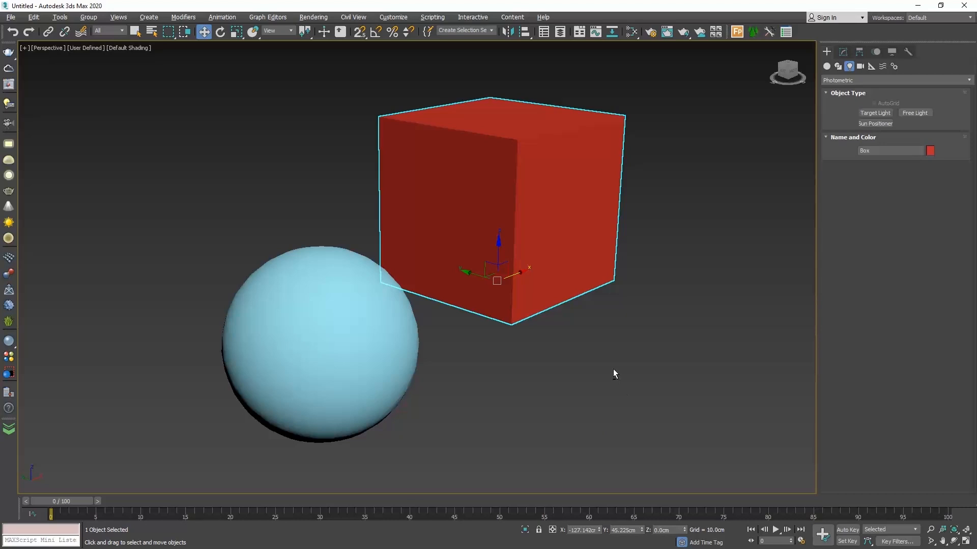
alt+middle_drag(614, 374, 585, 389)
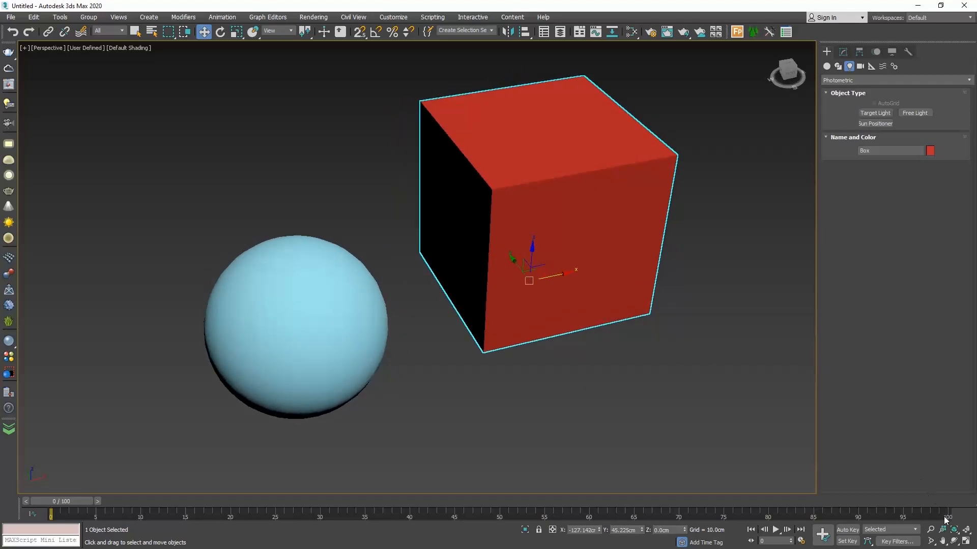
click(954, 541)
drag(491, 338, 503, 315)
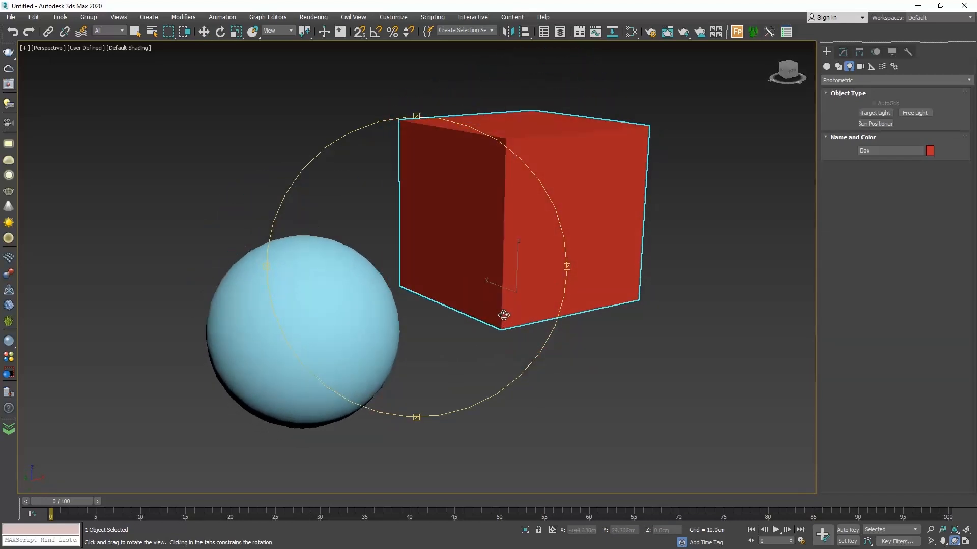
right_click(789, 76)
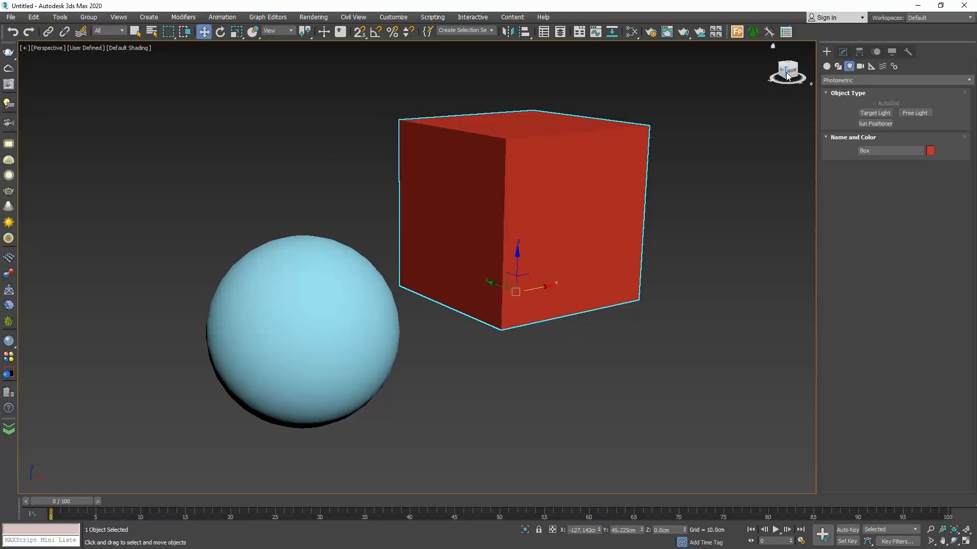
mouse_move(789, 76)
mouse_down()
mouse_move(789, 57)
mouse_move(778, 91)
mouse_move(776, 72)
mouse_up()
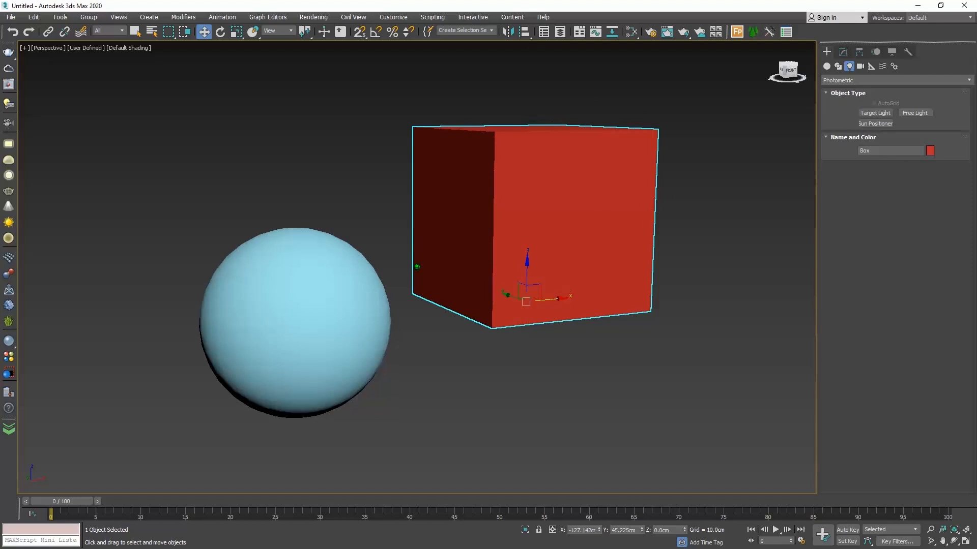
click(683, 305)
key(alt+w)
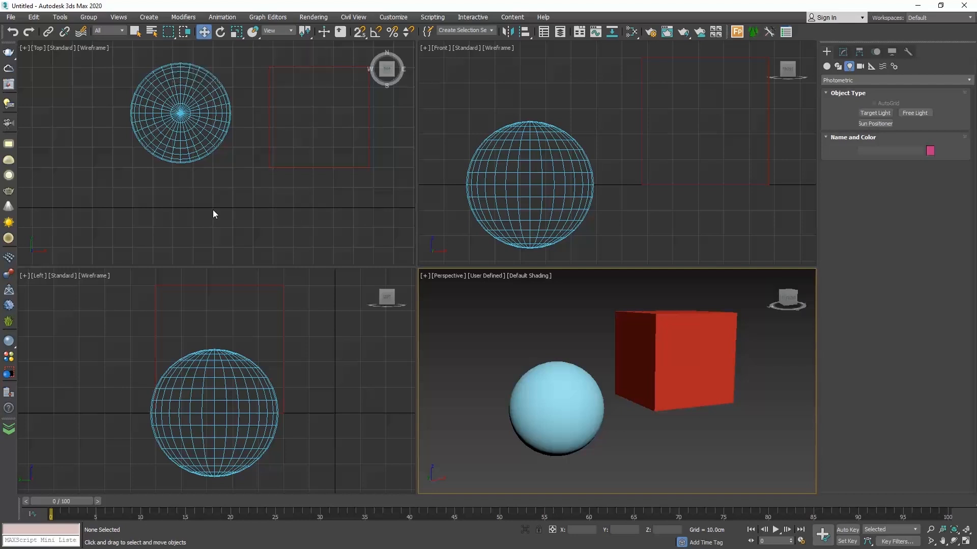
Move the box in the Top viewport along X and Y to about X -132.3 cm, Y 39.1 cm
click(270, 158)
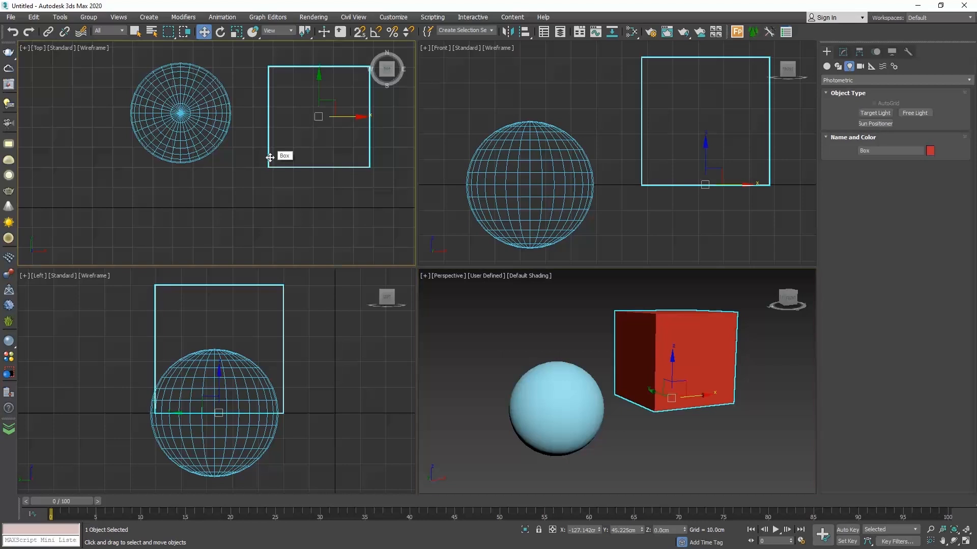
right_click(270, 158)
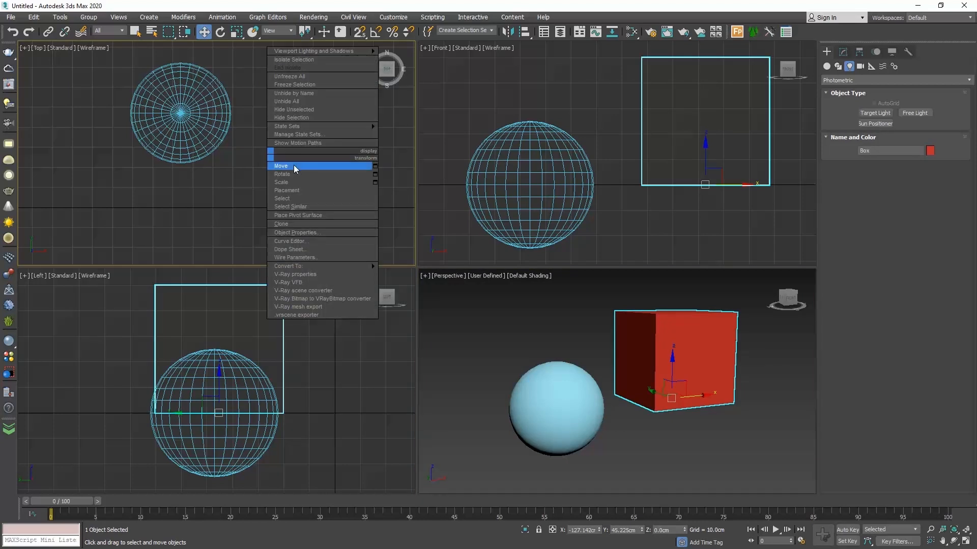
click(294, 165)
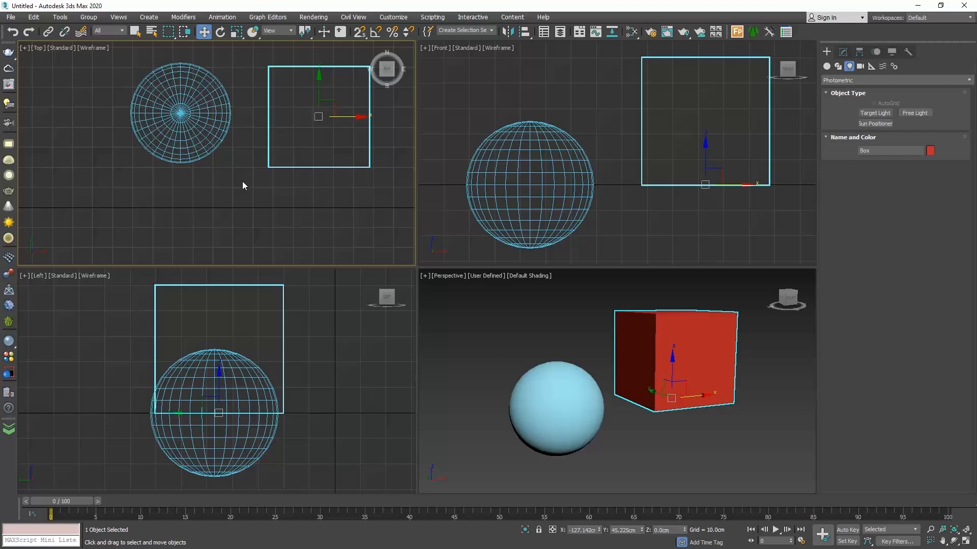
click(34, 17)
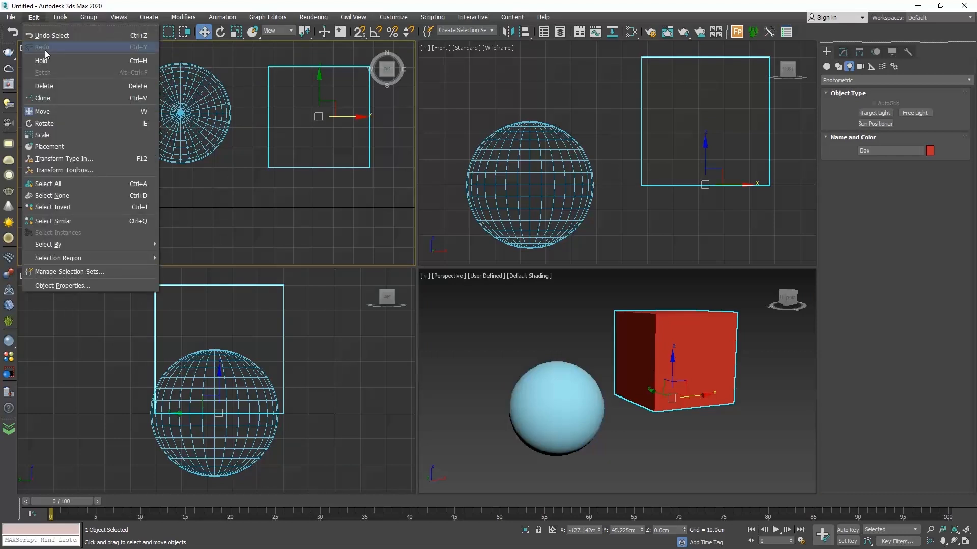
click(313, 141)
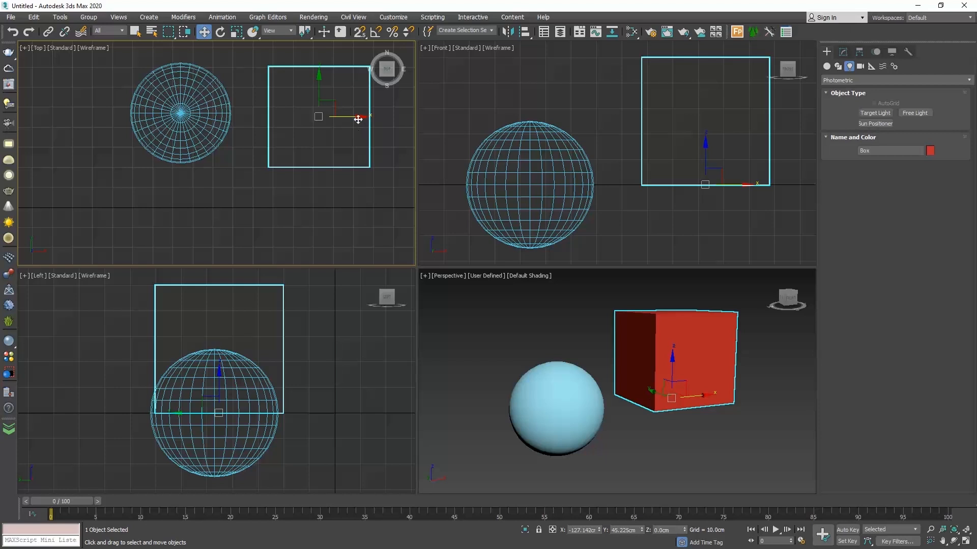
drag(358, 119, 347, 186)
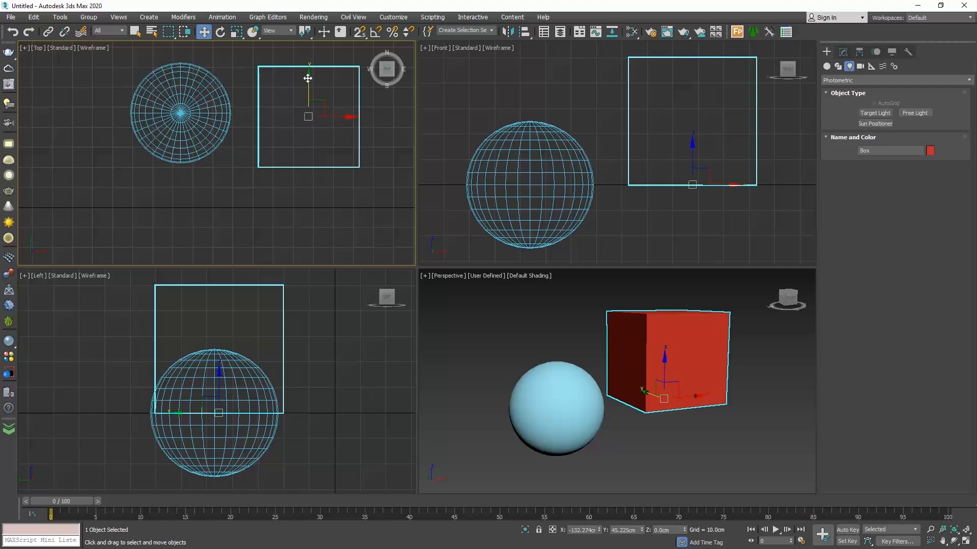
drag(309, 80, 323, 99)
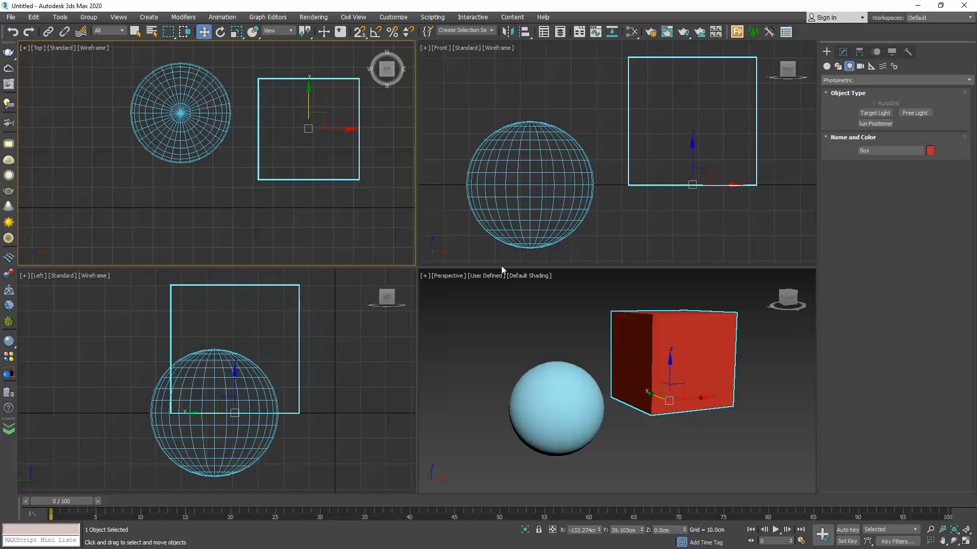
Lower the box along Z in the Perspective viewport to about -3.5 cm and reactivate the Top viewport
right_click(541, 307)
mouse_move(670, 365)
mouse_down()
mouse_move(665, 297)
mouse_move(671, 388)
mouse_move(668, 366)
mouse_up()
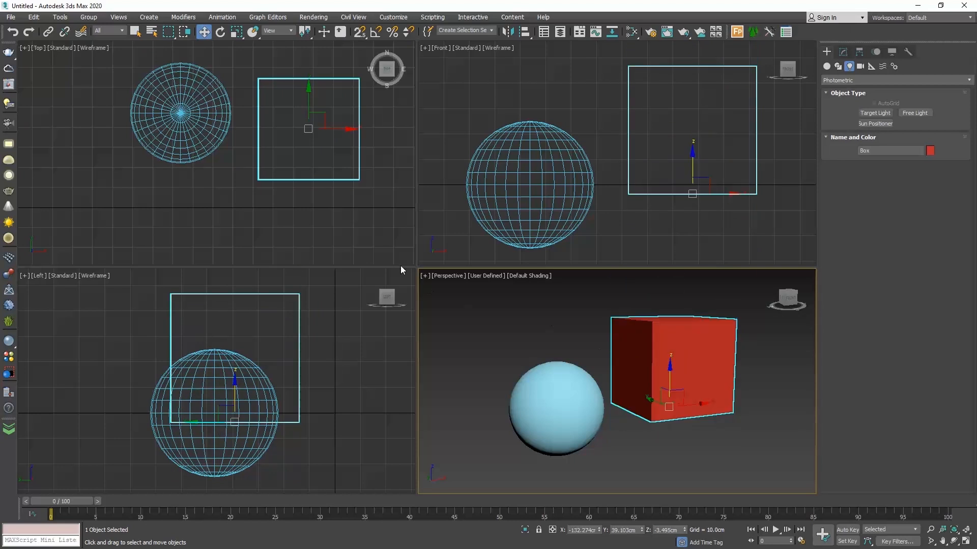
right_click(396, 247)
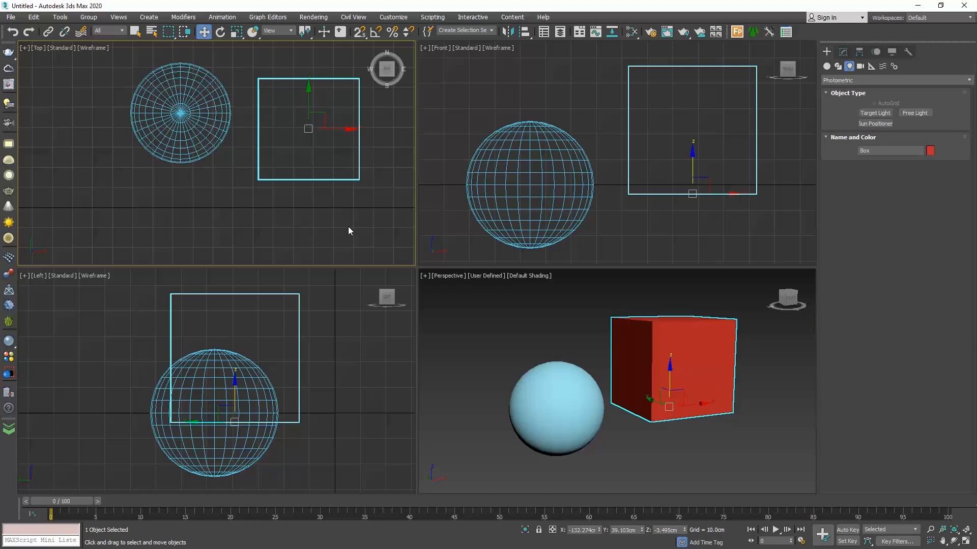
Move the box in XY in the Top viewport and in YZ in the Perspective viewport, to about X -126.2, Y 20.3, Z -12.0 cm
click(693, 376)
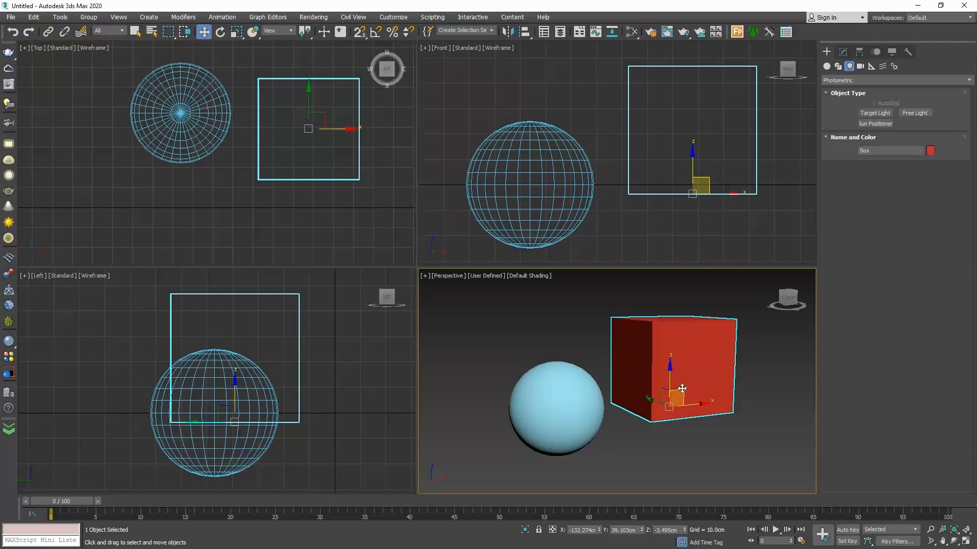
click(325, 113)
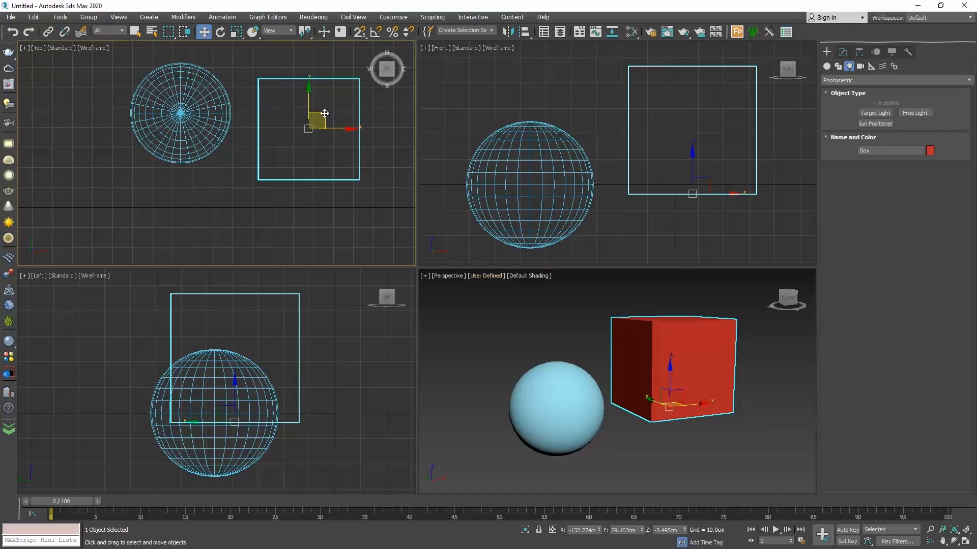
mouse_move(324, 115)
mouse_down()
mouse_move(314, 125)
mouse_move(349, 130)
mouse_move(316, 117)
mouse_move(324, 158)
mouse_move(353, 128)
mouse_move(325, 112)
mouse_move(325, 140)
mouse_move(335, 130)
mouse_up()
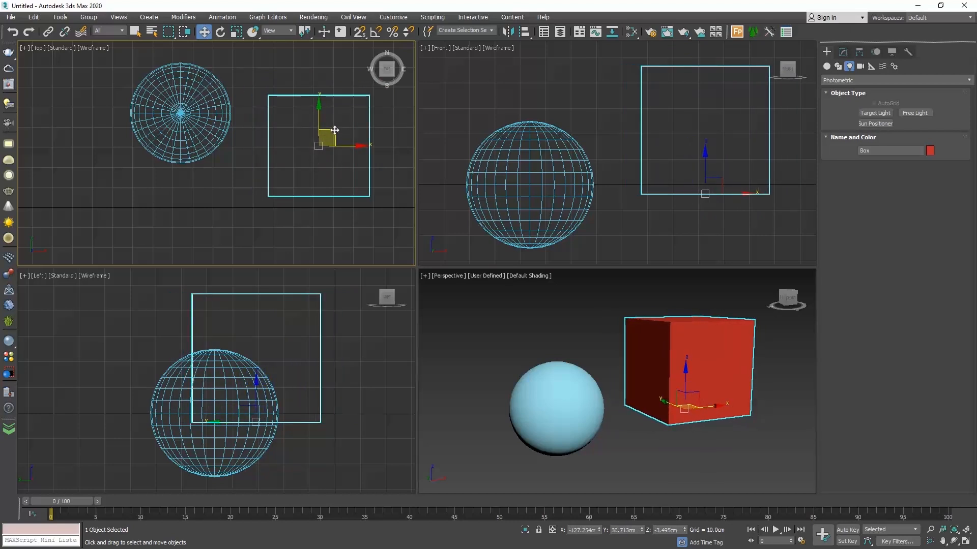
right_click(606, 337)
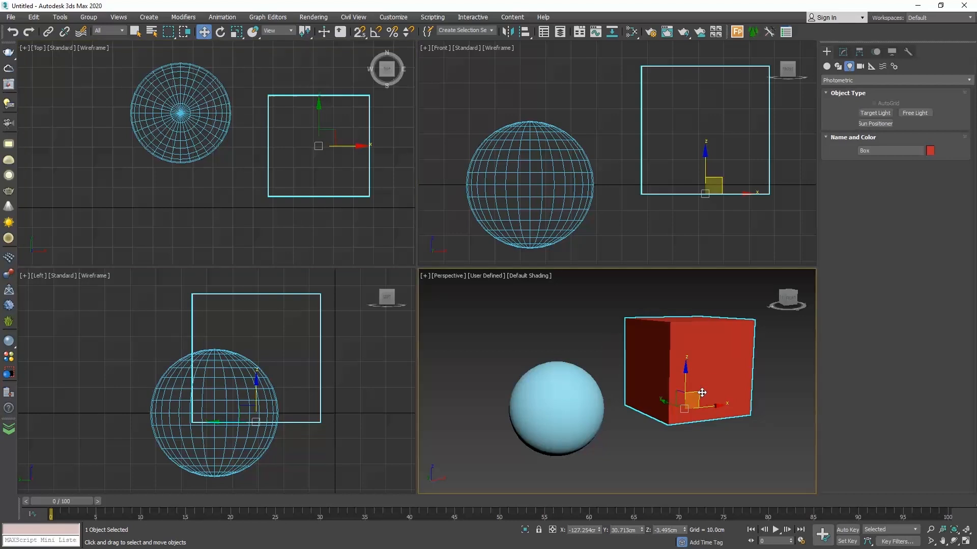
drag(701, 393, 688, 410)
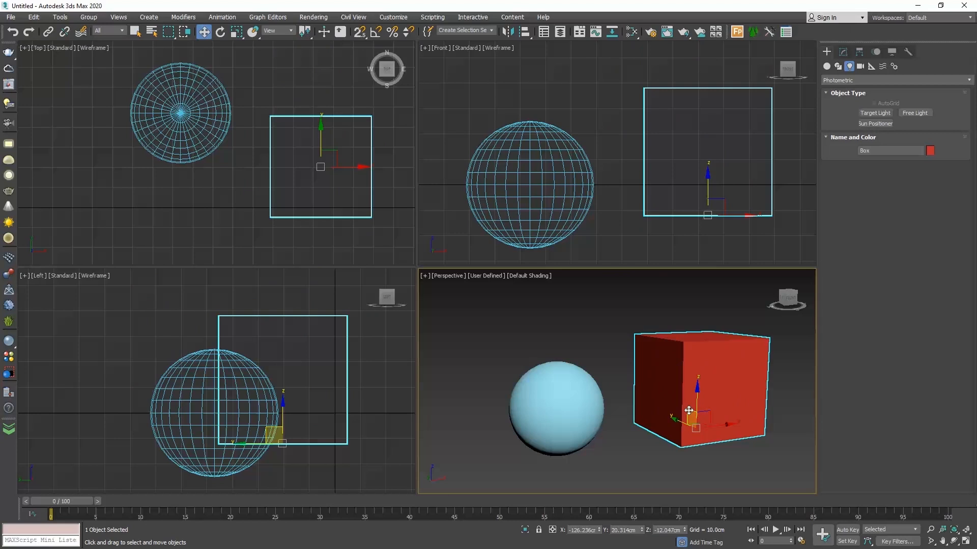
right_click(161, 217)
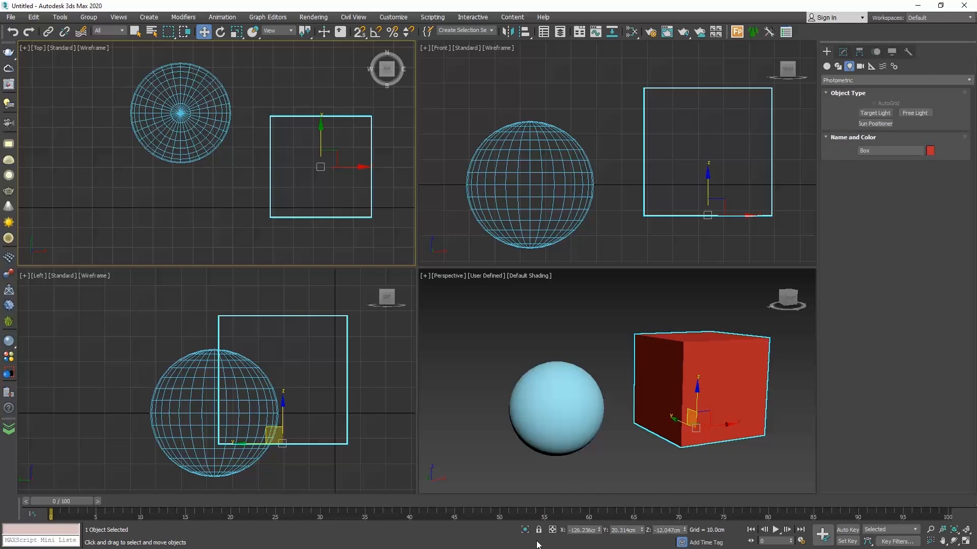
Move the selected box 50 cm along X using offset coordinate entry, and return the coordinate fields to absolute mode
click(586, 531)
click(552, 530)
click(580, 530)
text(50)
key(Return)
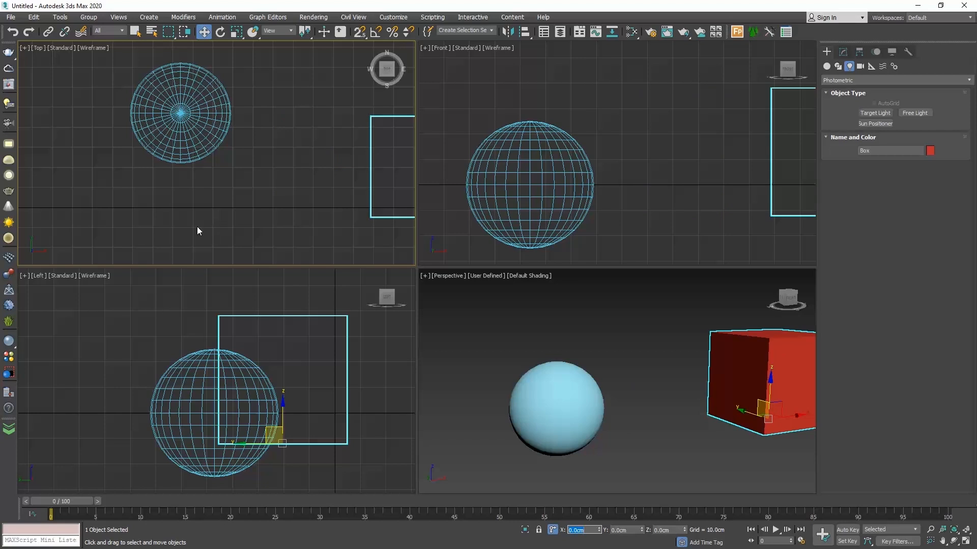
middle_drag(299, 195, 198, 192)
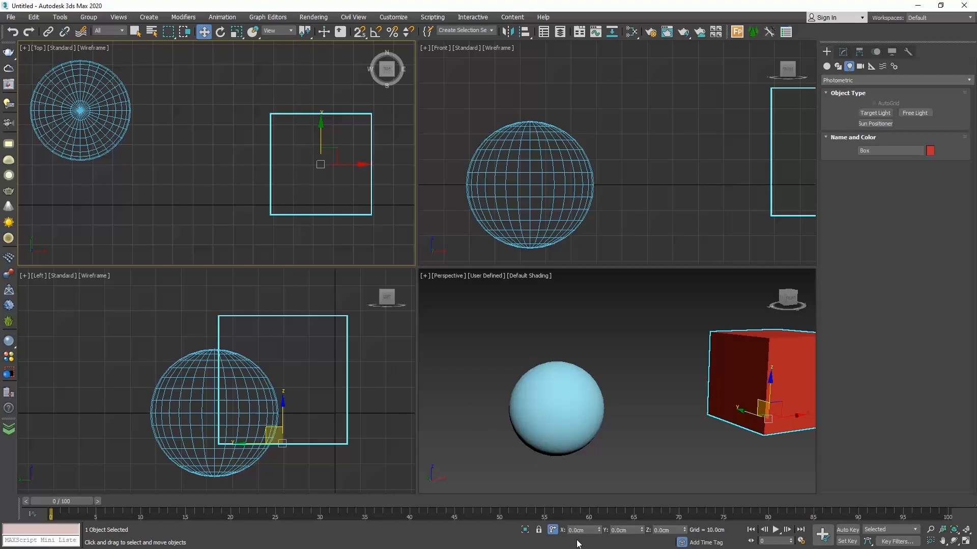
click(553, 530)
scroll(252, 163, down, 5)
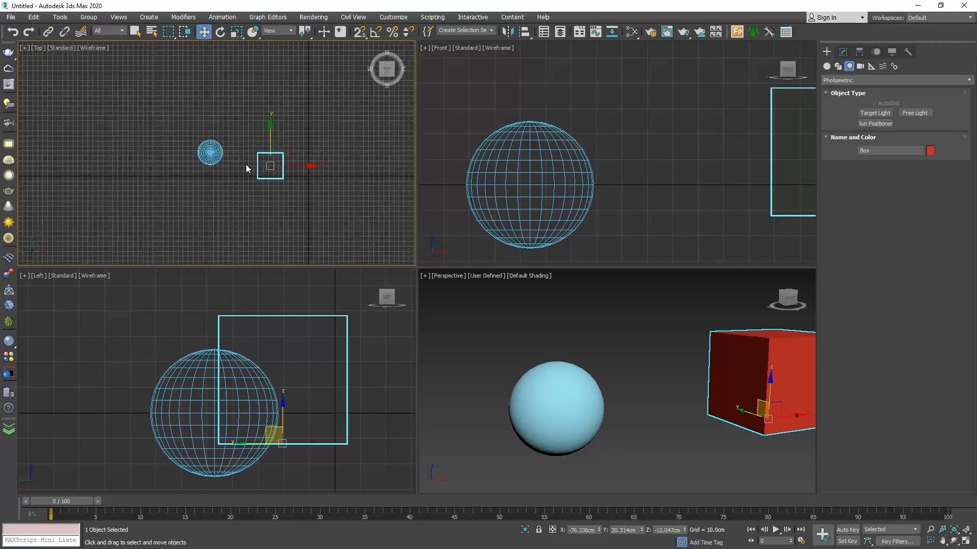
scroll(341, 173, up, 2)
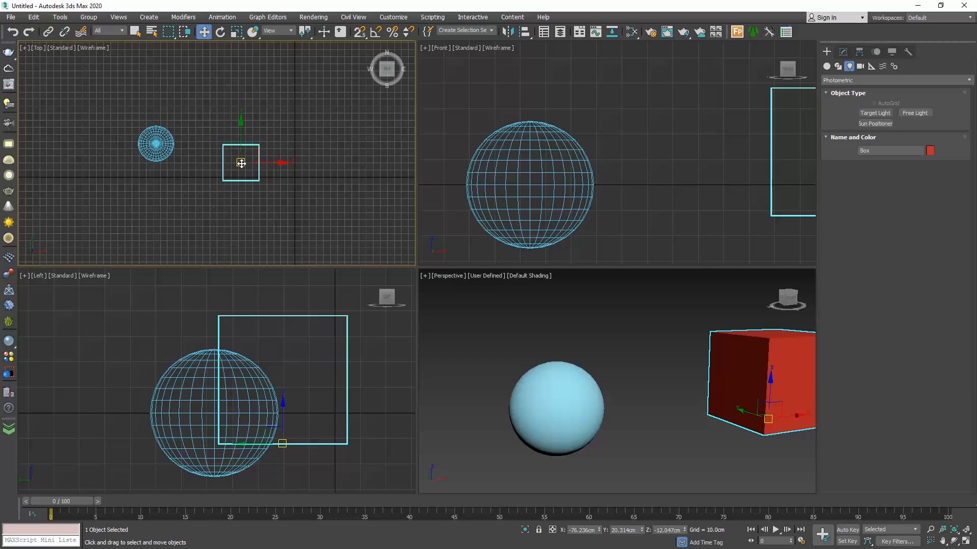
Try rotating the box freehand about different axes in the Top viewport, undoing the rotations
click(222, 34)
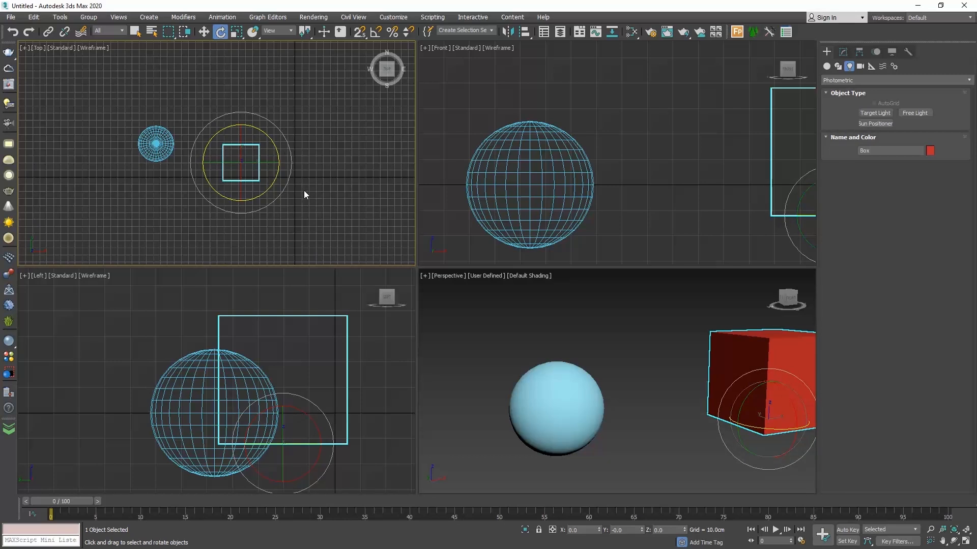
scroll(294, 197, up, 2)
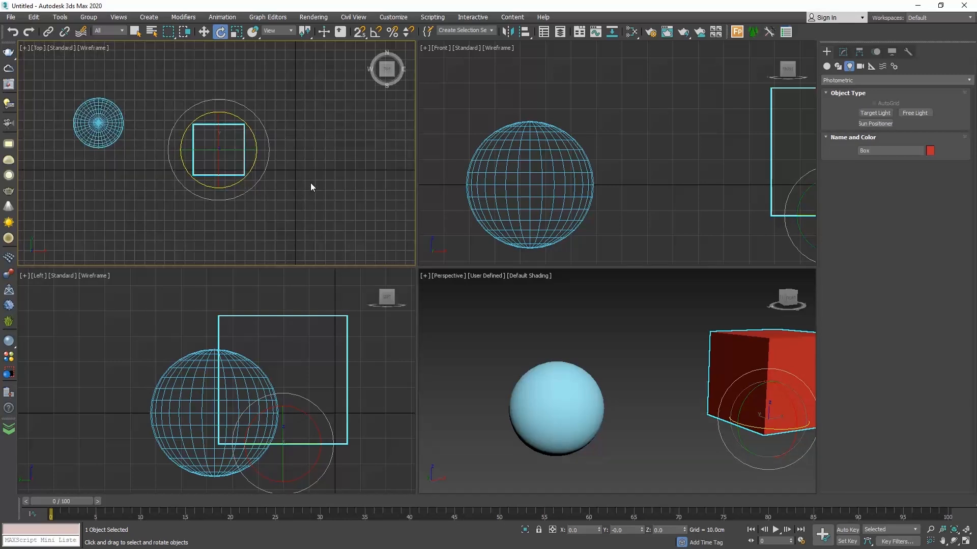
drag(251, 127, 280, 149)
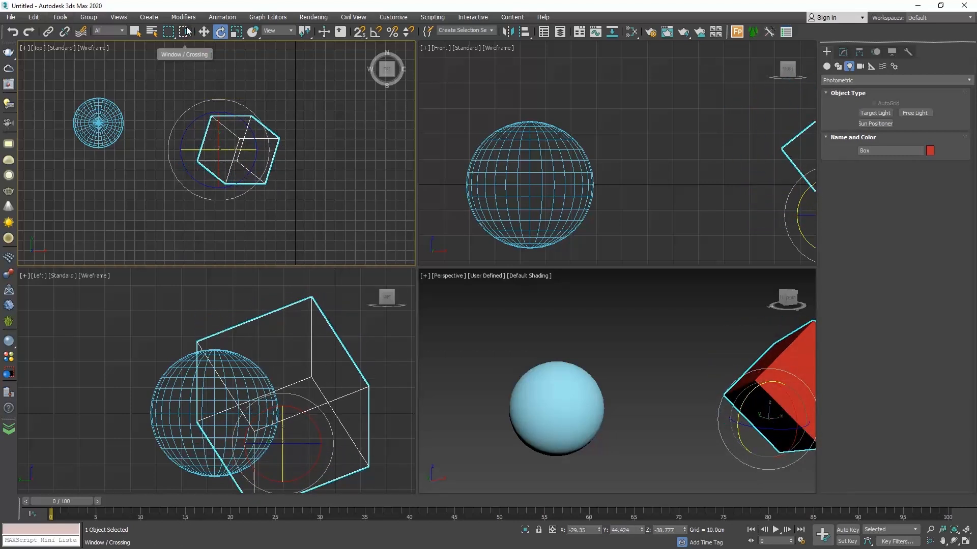
click(13, 32)
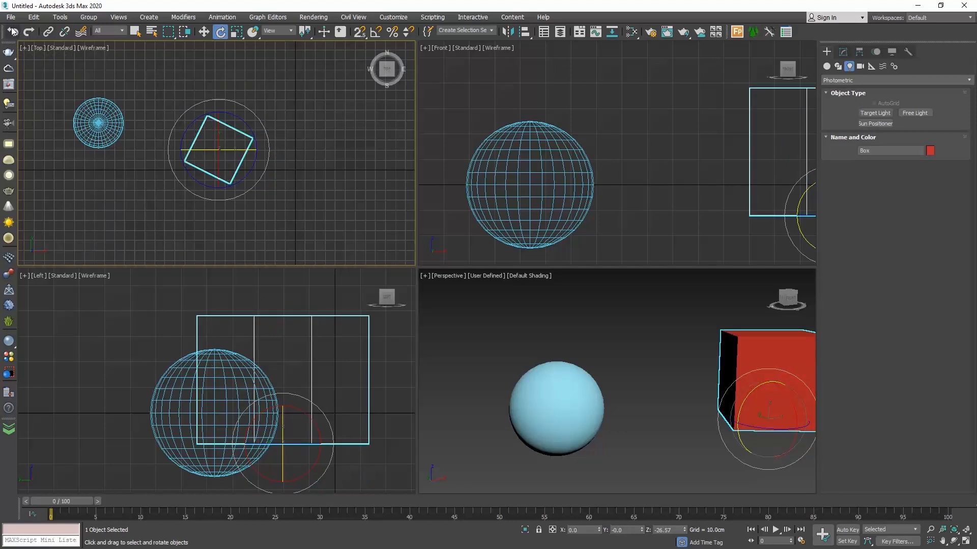
click(13, 31)
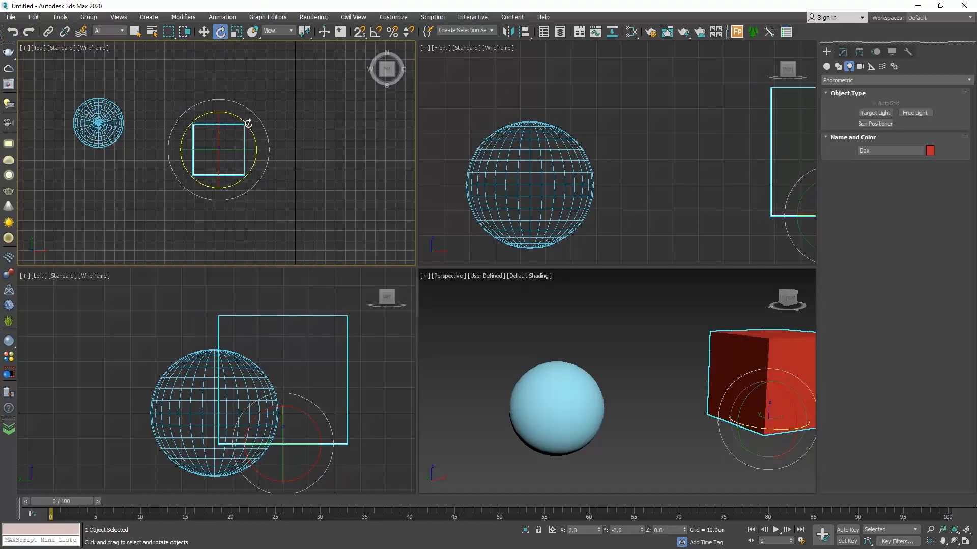
drag(248, 123, 261, 224)
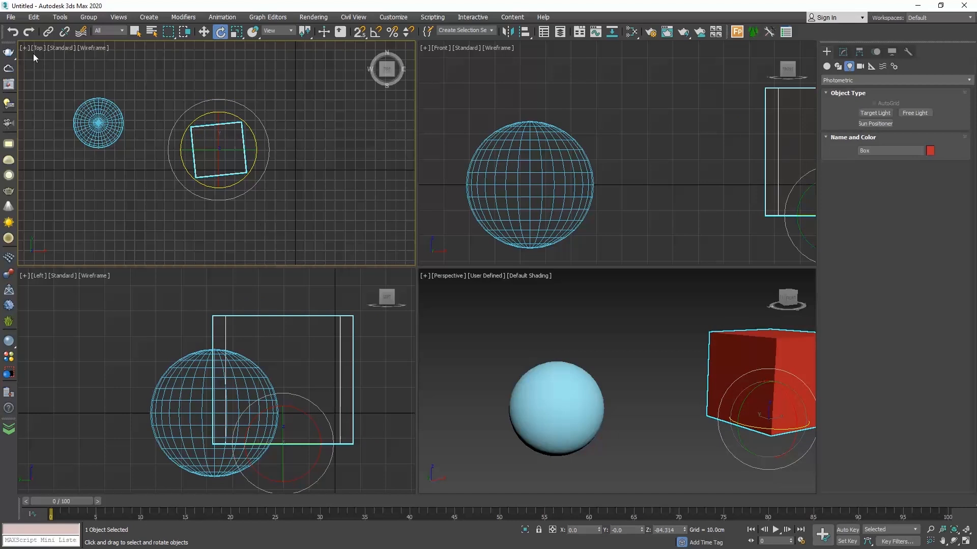
click(12, 32)
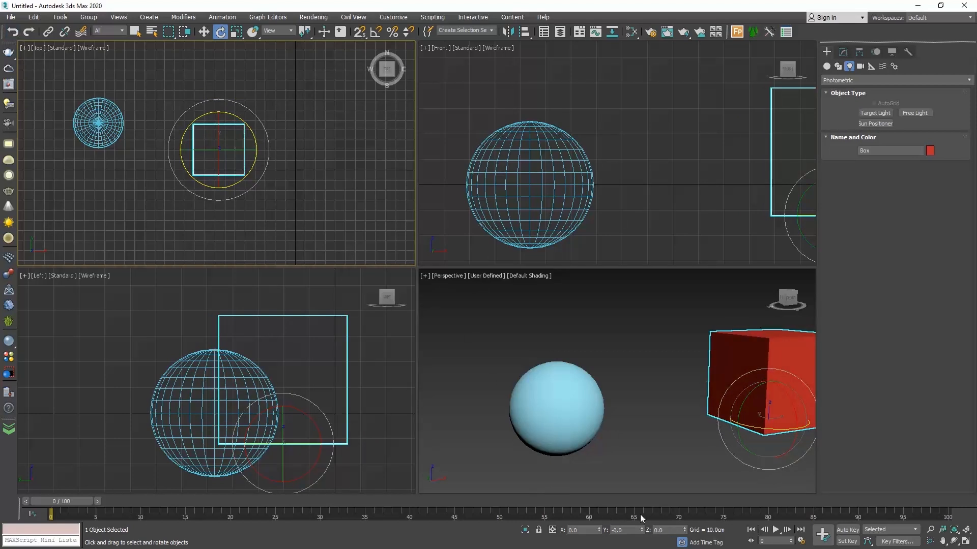
Rotate the box to exactly 45 degrees about Z, and reset that rotation to 0
double_click(673, 529)
text(45)
key(Return)
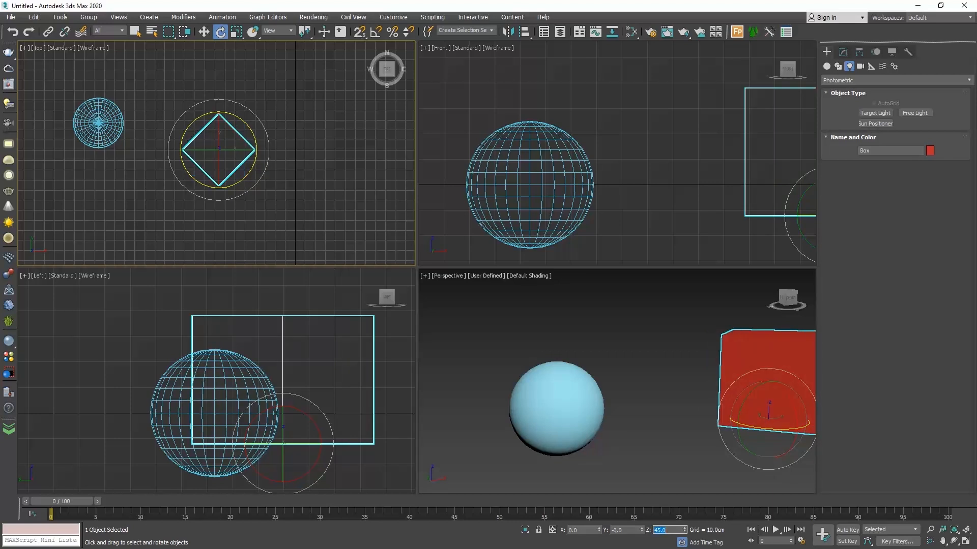
text(0)
key(Return)
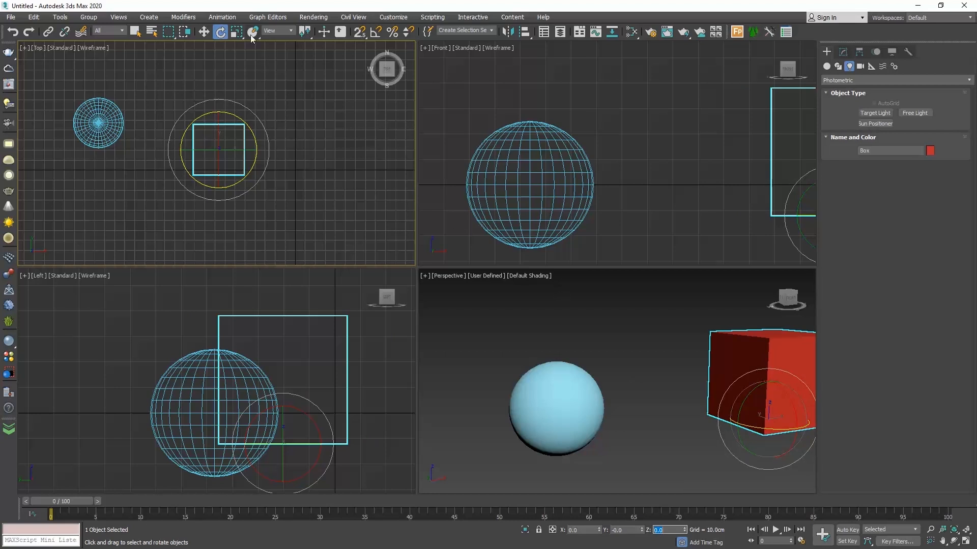
Scale the box in the Top viewport to about 229% along X and about 71% along Y
click(235, 33)
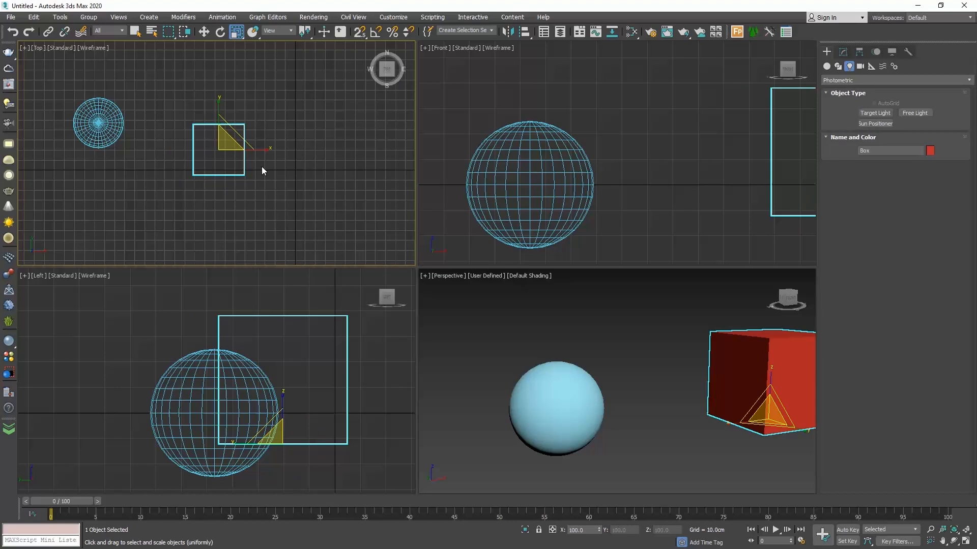
drag(266, 149, 316, 157)
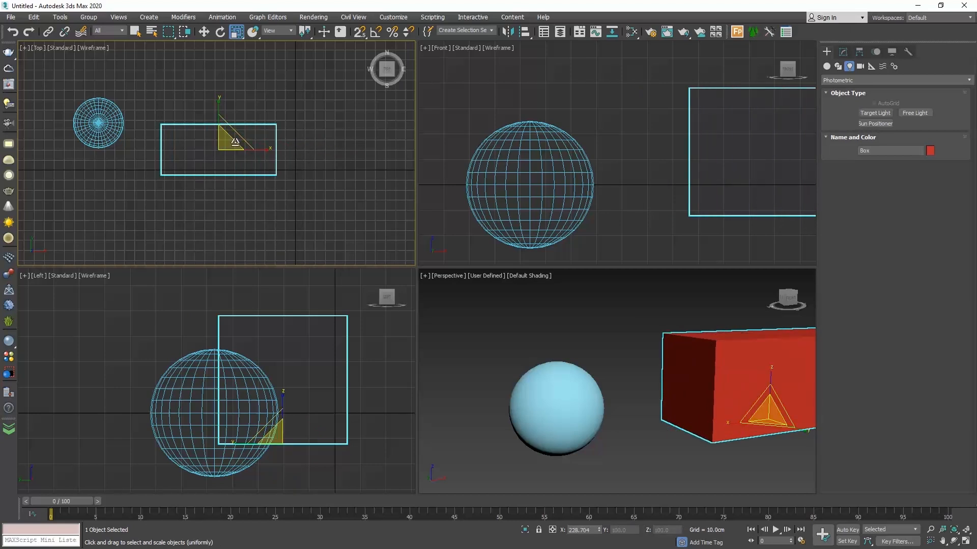
mouse_move(218, 108)
mouse_down()
mouse_move(217, 148)
mouse_move(222, 113)
mouse_move(223, 123)
mouse_up()
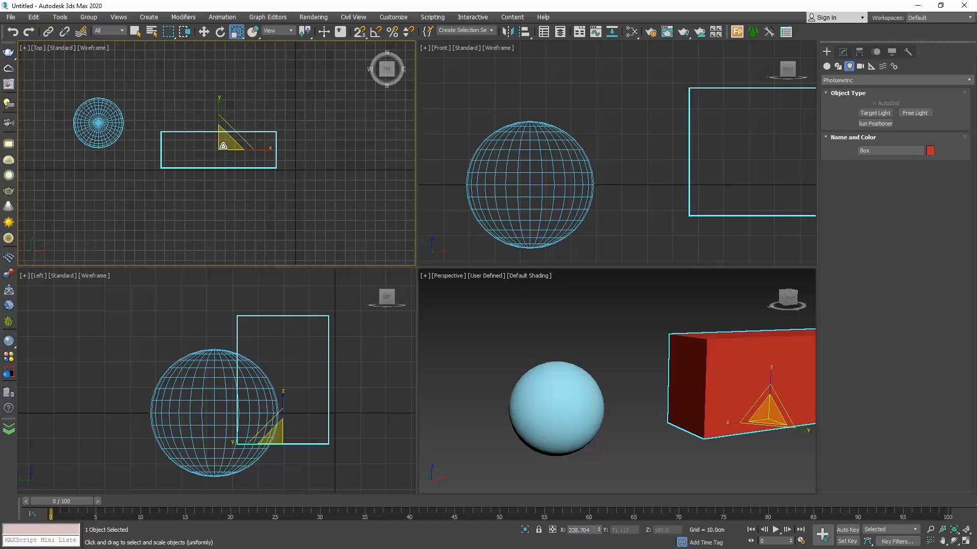
Shrink the box uniformly, undo the last reduction, and scale it in the XY plane to about 181% in X and 56% in Y
mouse_move(224, 148)
mouse_down()
mouse_move(210, 207)
mouse_move(220, 147)
mouse_move(221, 162)
mouse_up()
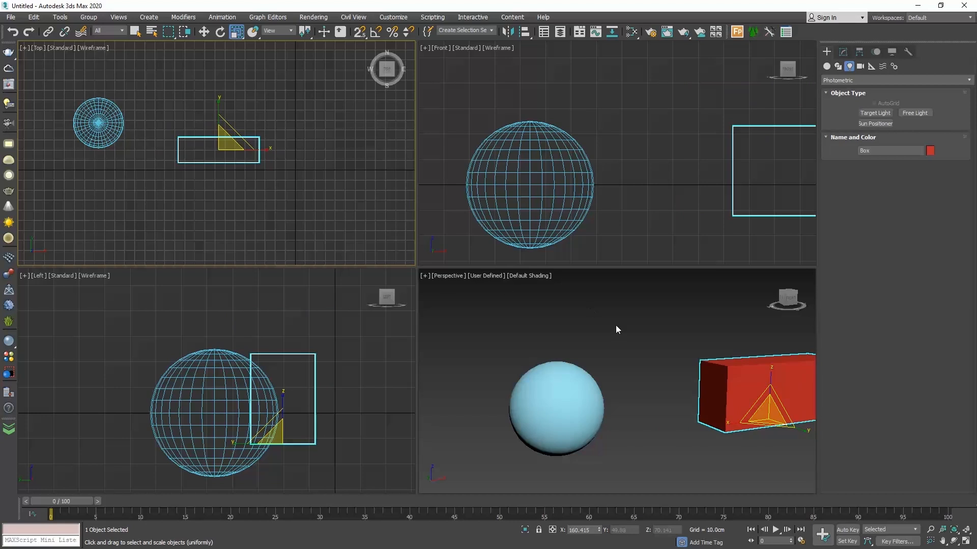
middle_drag(616, 325, 520, 328)
middle_click(258, 242)
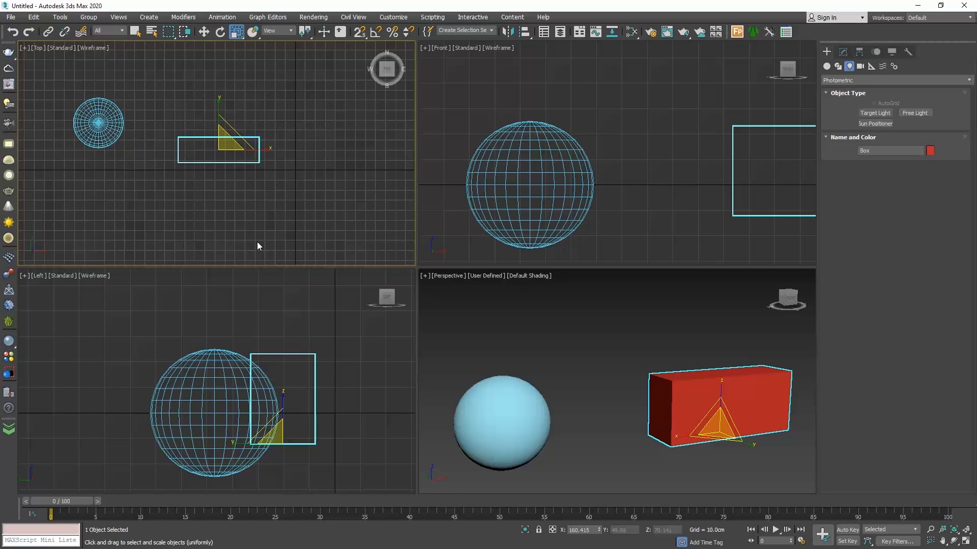
key(ctrl+z)
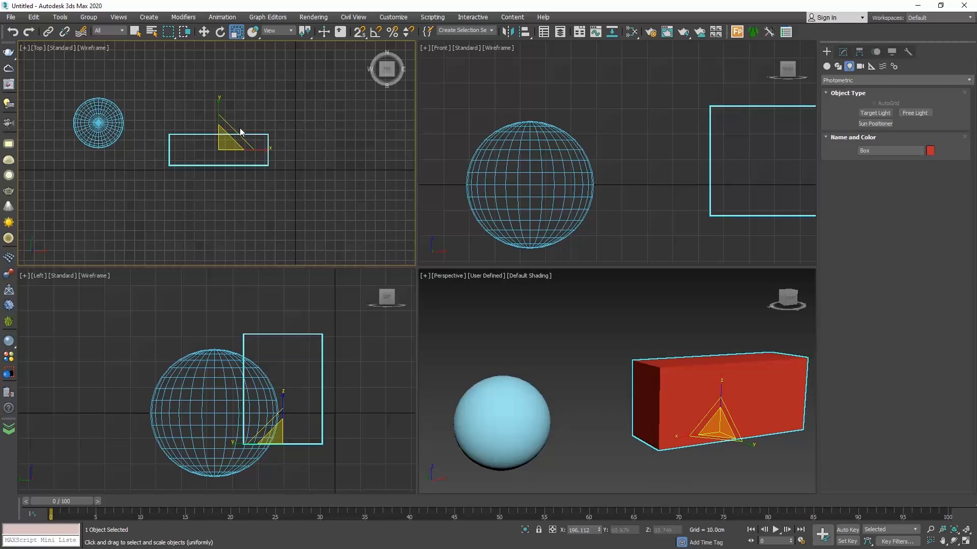
mouse_move(240, 131)
mouse_down()
mouse_move(246, 105)
mouse_move(224, 146)
mouse_move(240, 87)
mouse_move(225, 147)
mouse_move(228, 129)
mouse_up()
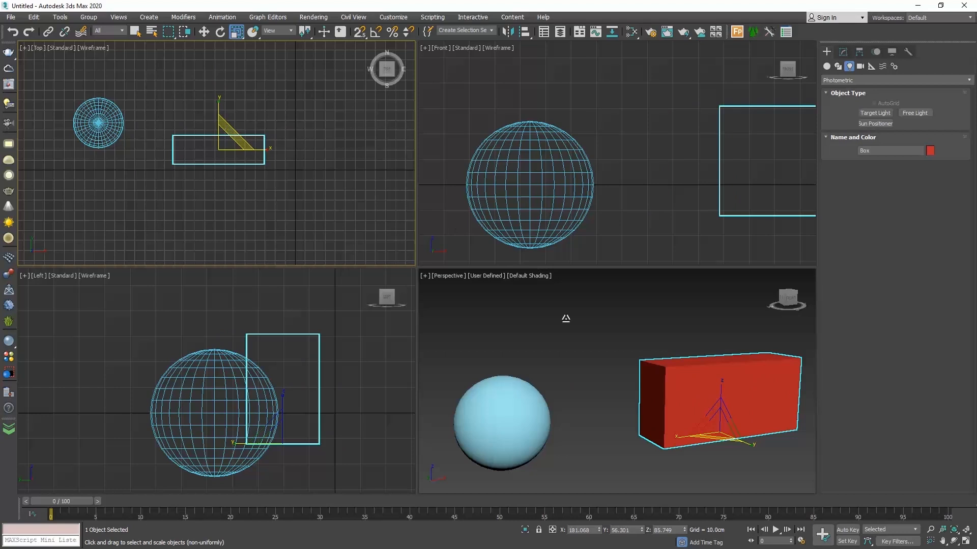
Scale the box uniformly by 50% of its current size using offset value entry
click(553, 530)
drag(589, 530, 525, 518)
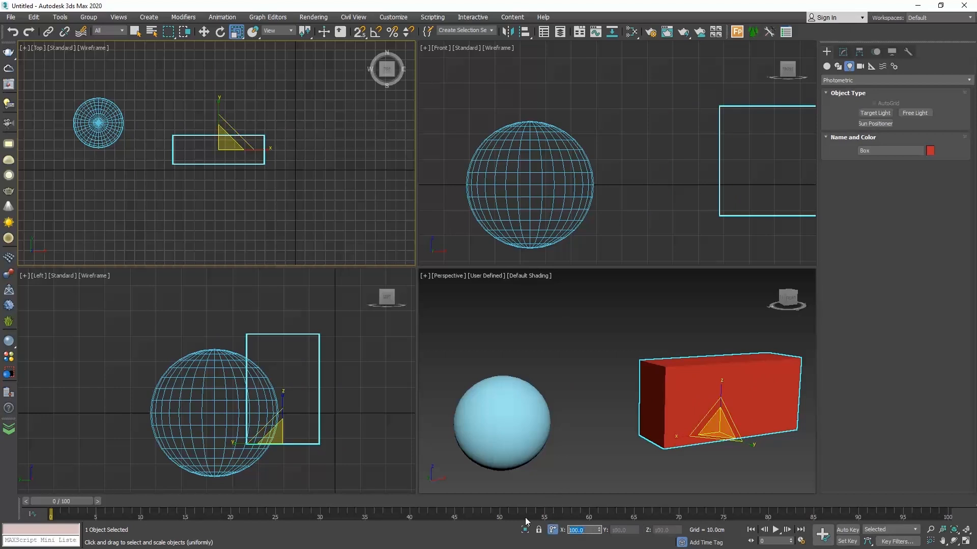
text(50)
key(Return)
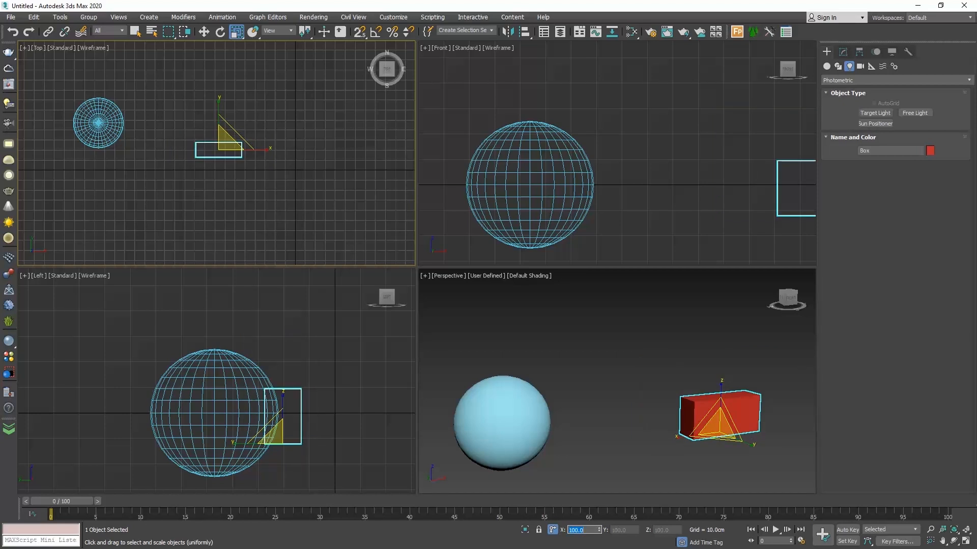
Check the box's parameters, and measure the real dimensions of the box and the sphere with the Measure utility
click(843, 52)
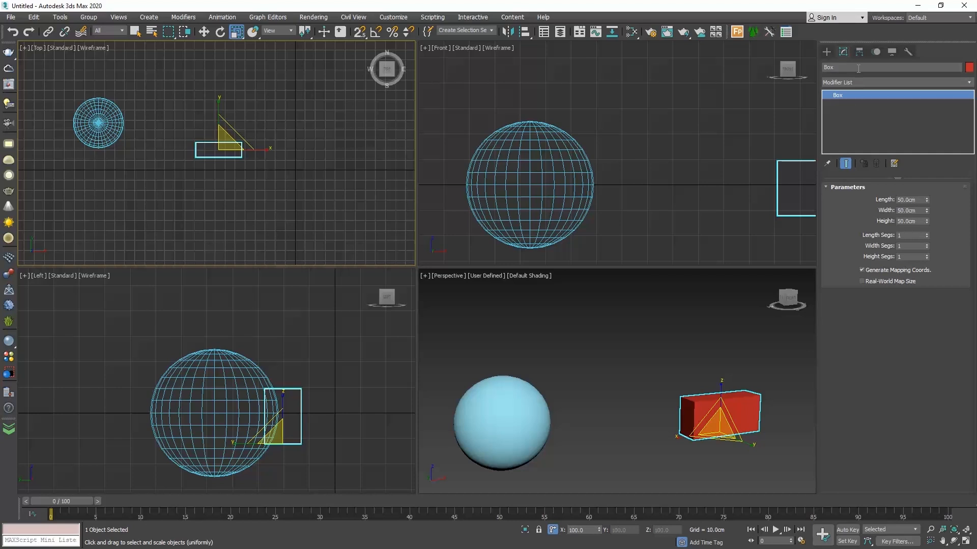
click(908, 52)
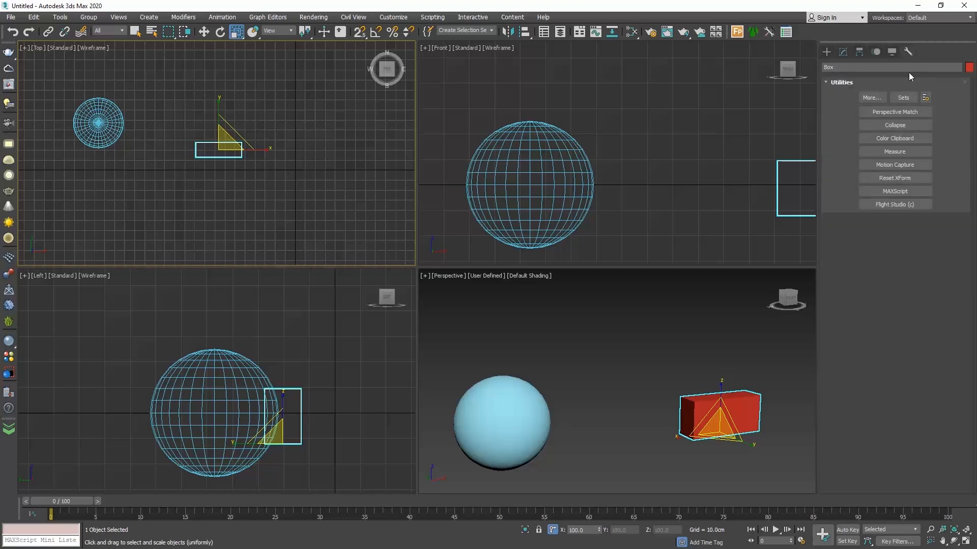
click(875, 152)
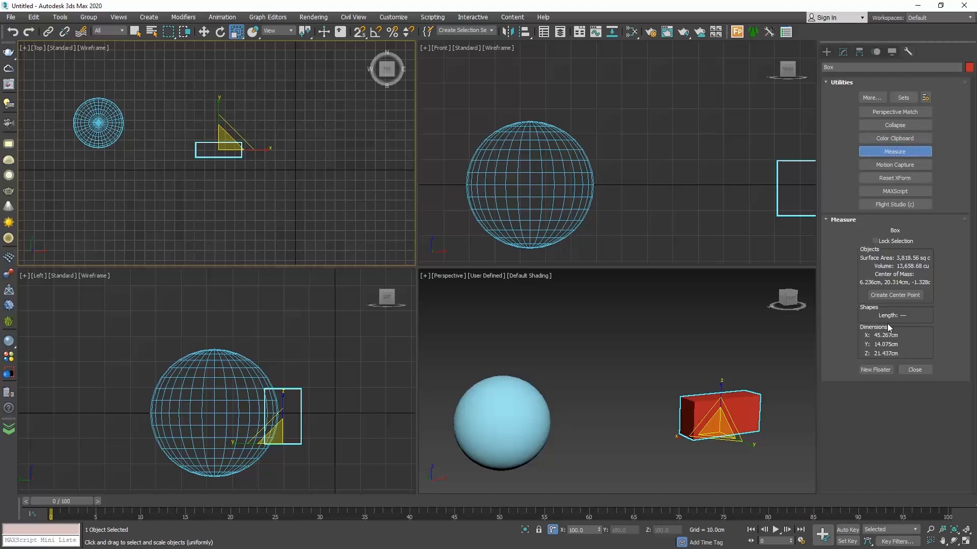
click(98, 125)
click(202, 143)
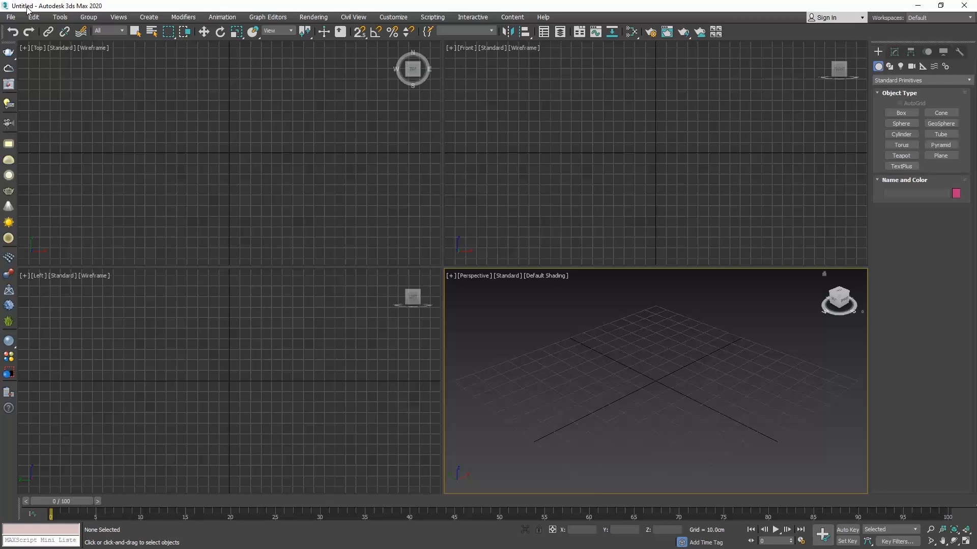
Save the empty scene to the Desktop under the file name test
click(10, 17)
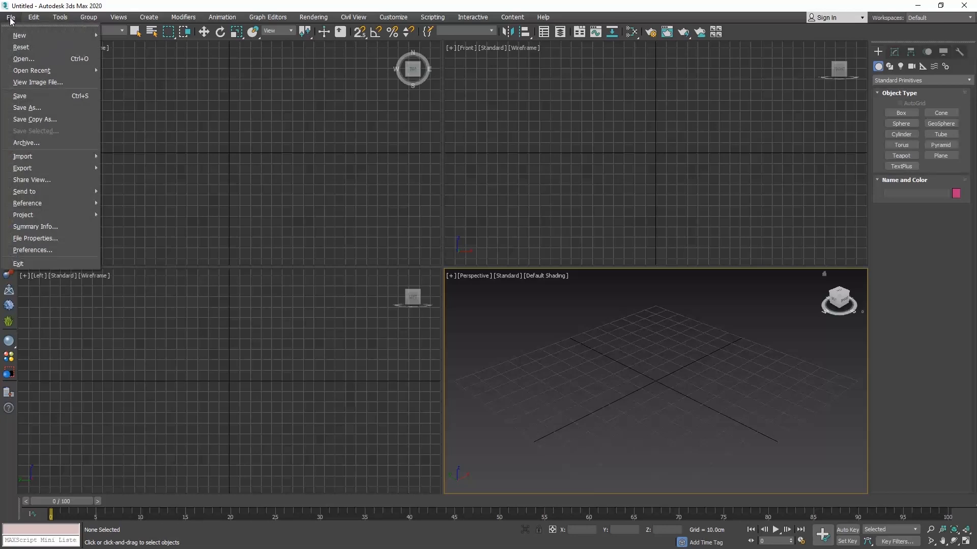
click(37, 97)
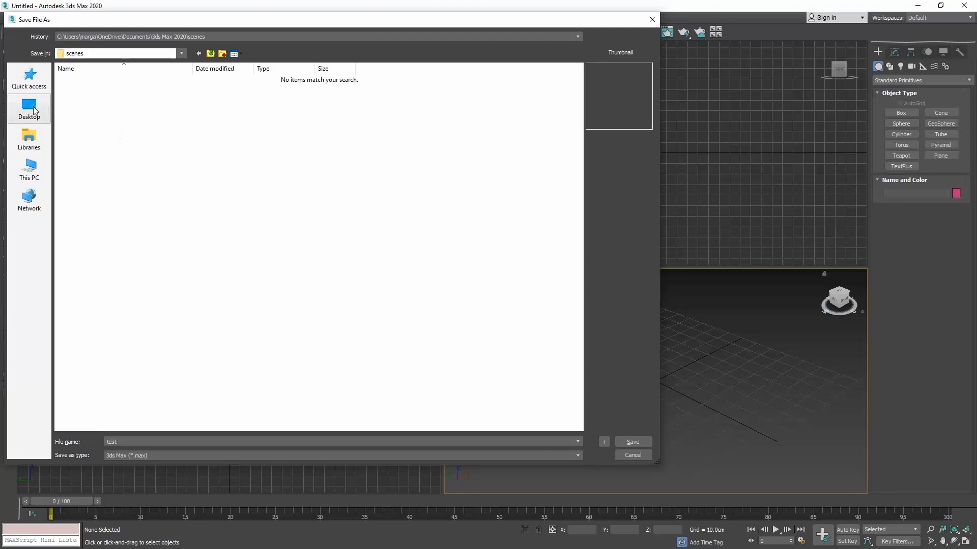
click(29, 108)
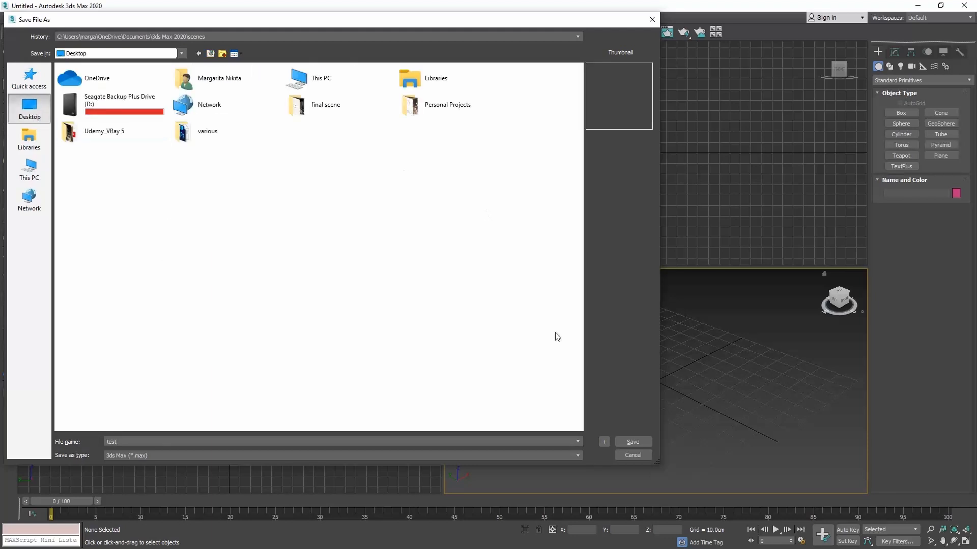
click(633, 442)
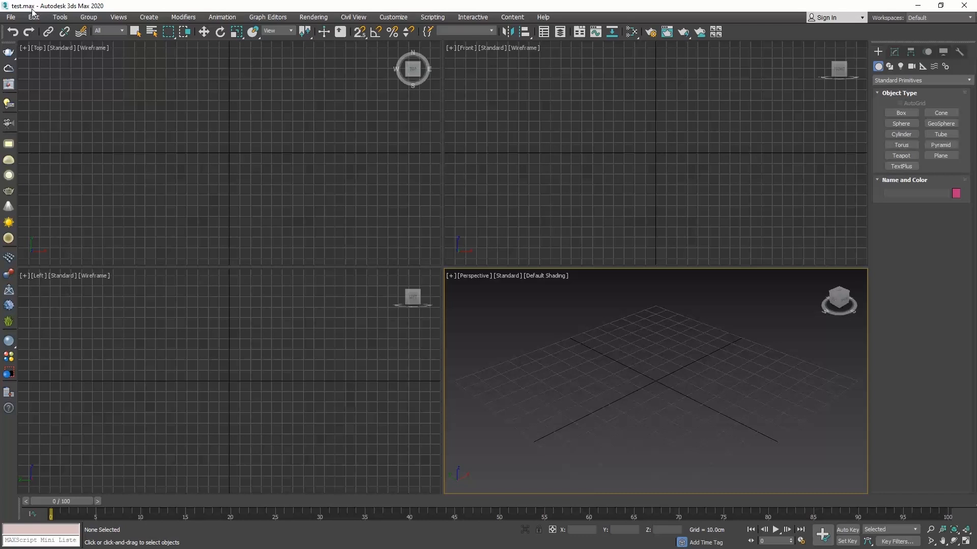
click(10, 17)
click(29, 91)
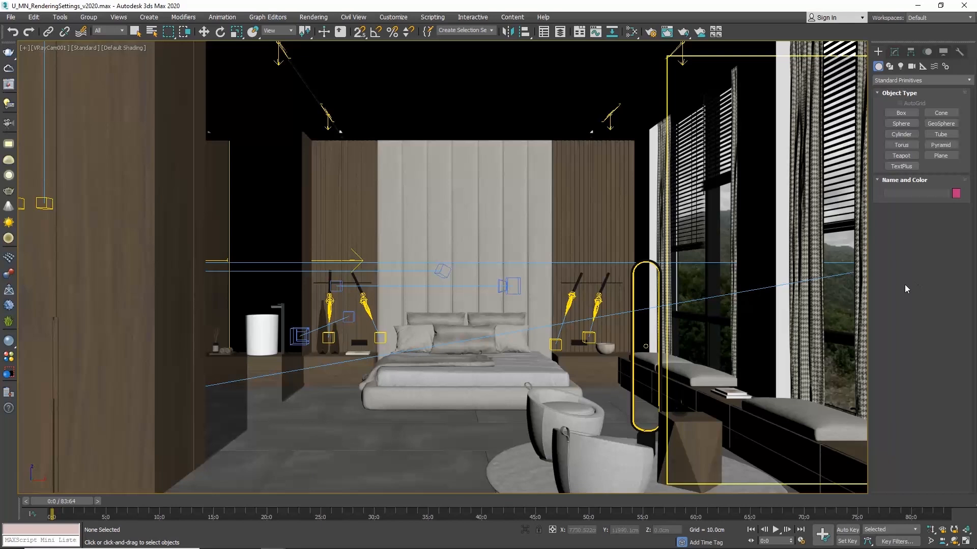
Save the bedroom scene to the Desktop as U_MN_RenderingSettings_v2017 in 3ds Max 2017 format
click(471, 466)
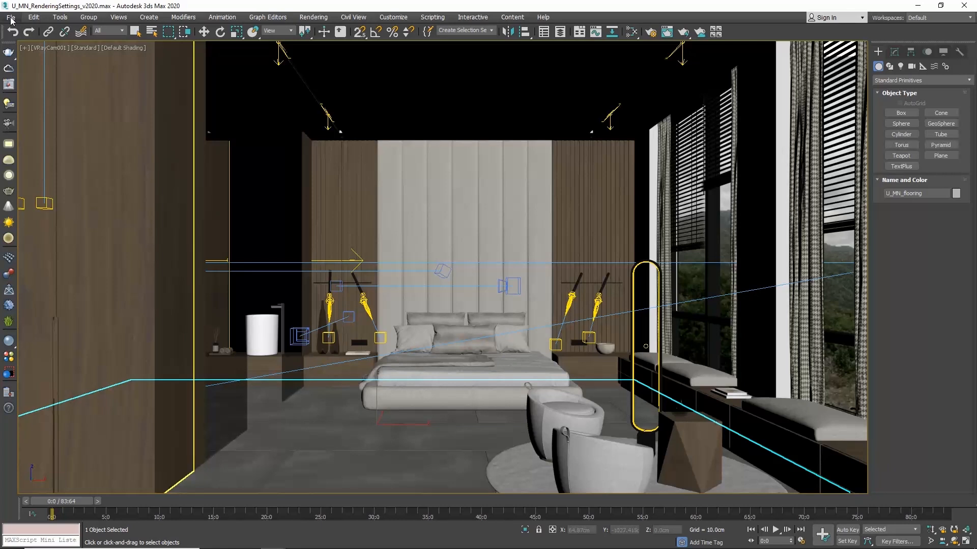
click(10, 17)
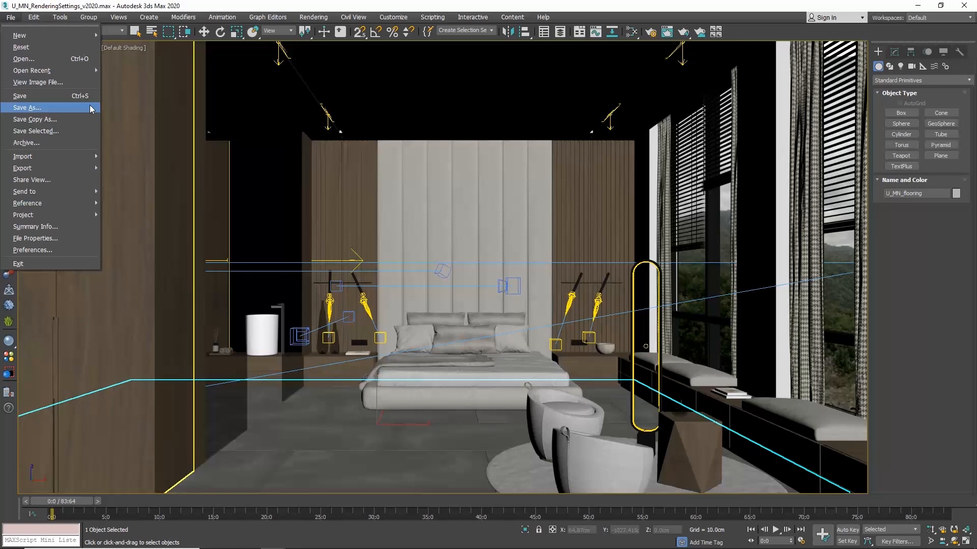
click(90, 107)
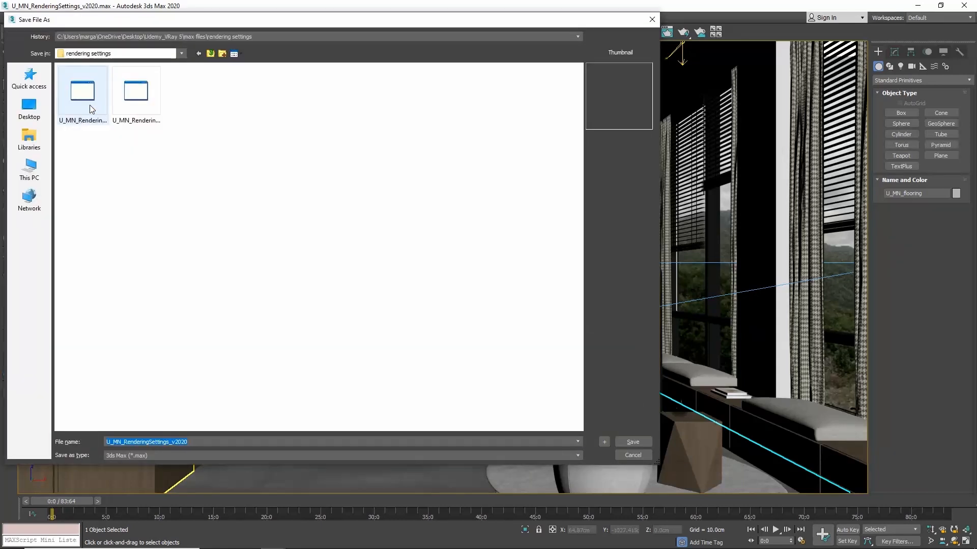
click(29, 108)
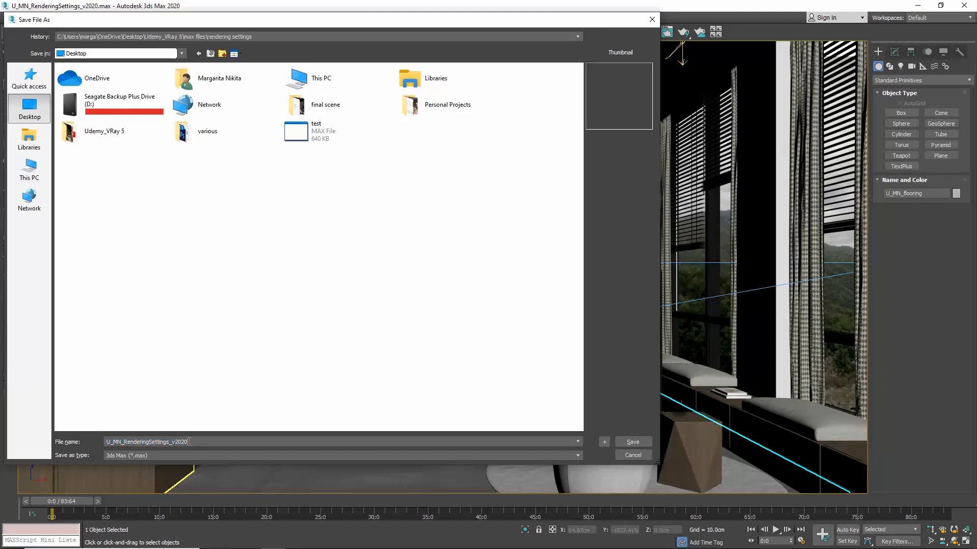
drag(183, 442, 180, 442)
text(17)
click(137, 452)
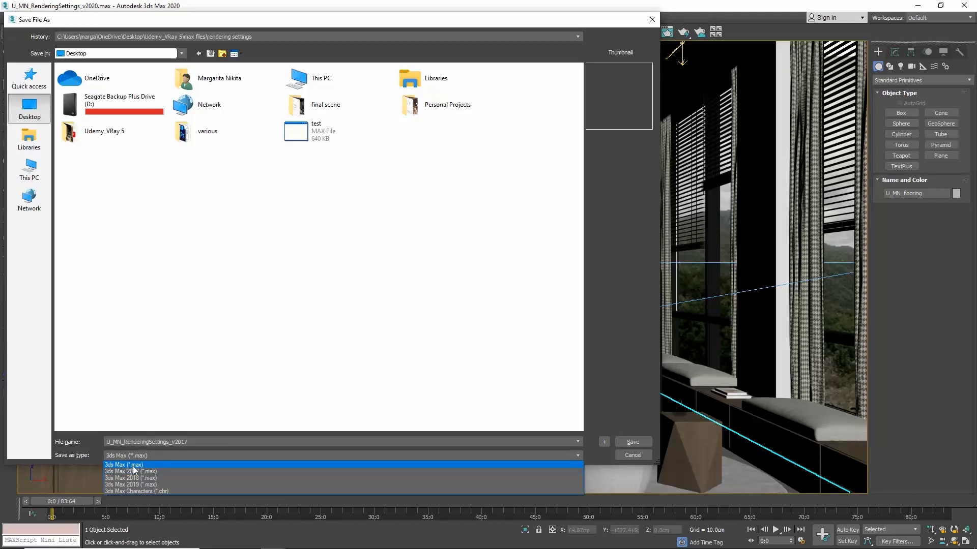
click(146, 472)
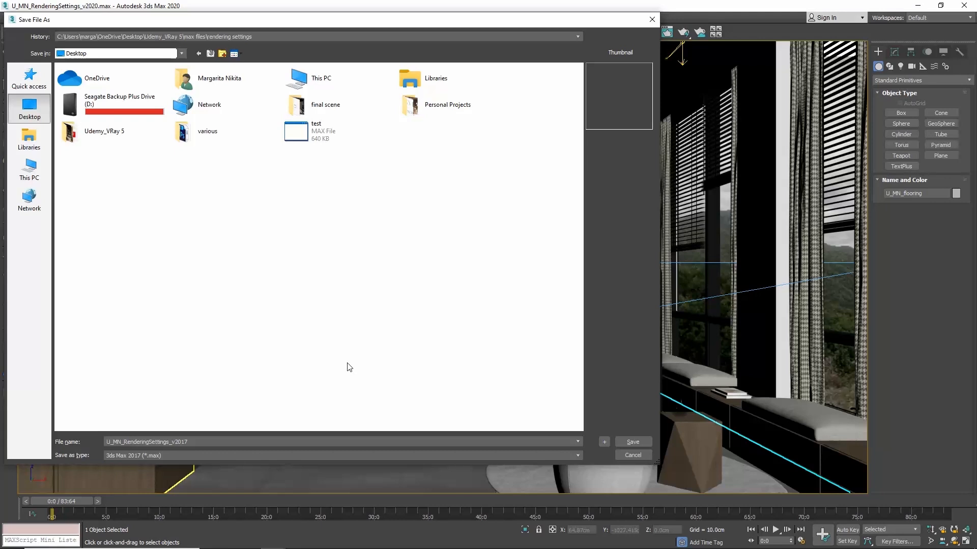
click(633, 442)
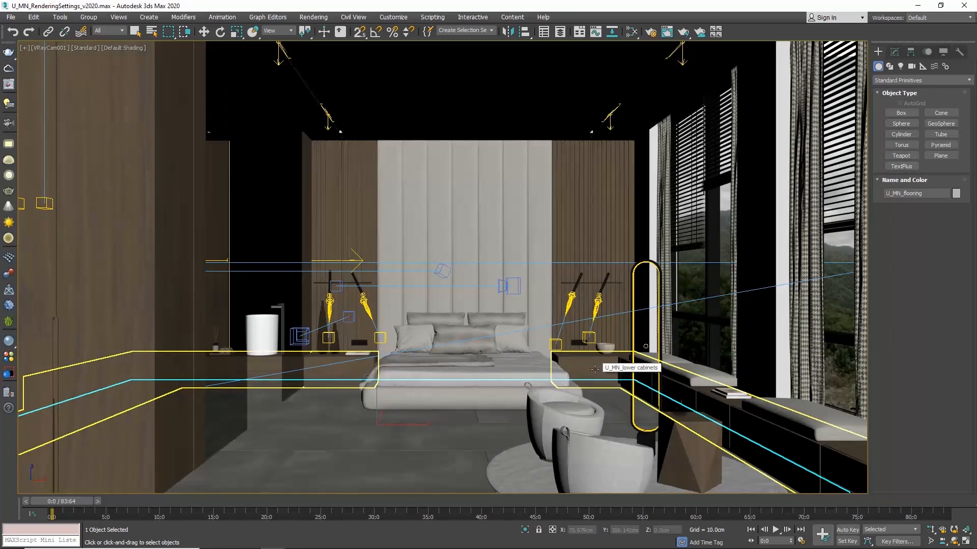
Save a copy of the bedroom scene to the Desktop as U_MN_RenderingSettings_v2020 01 in the default 3ds Max format
click(10, 17)
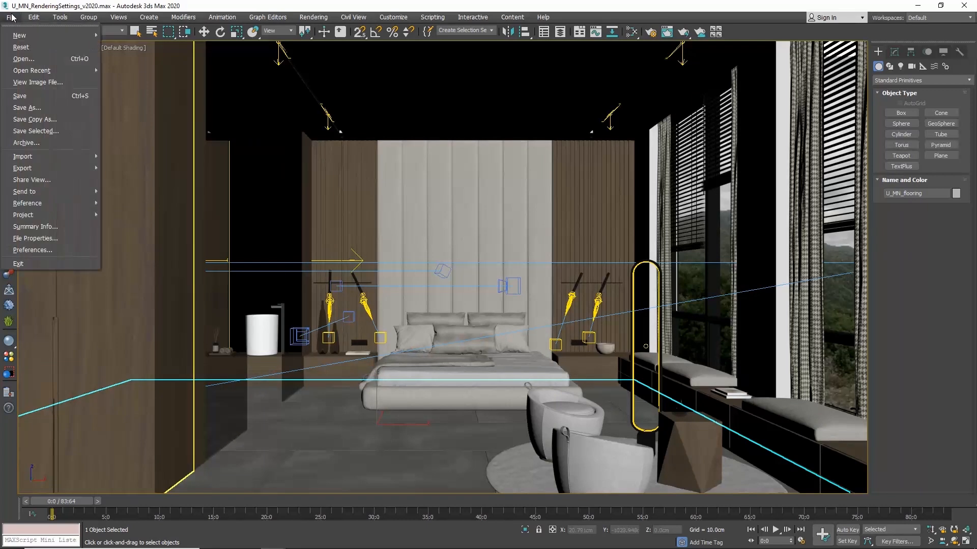
click(66, 119)
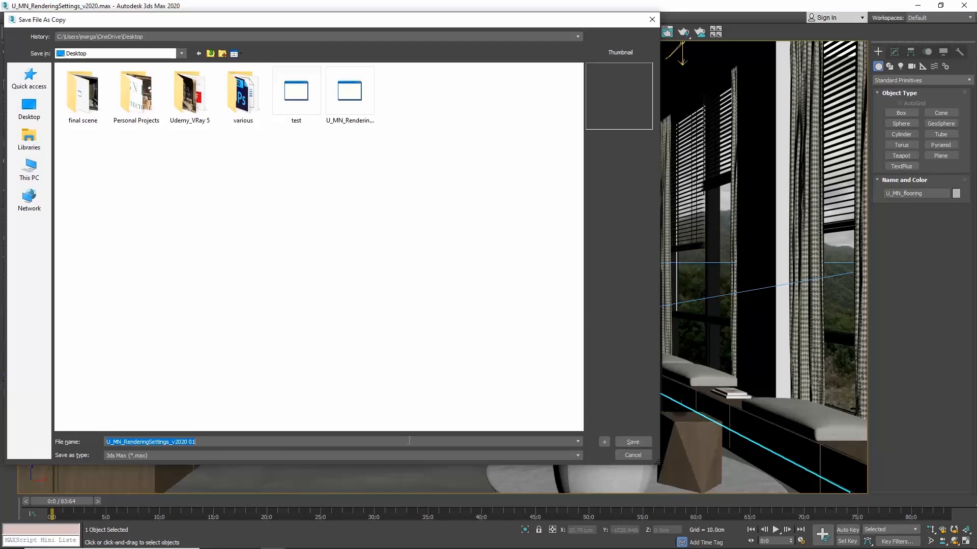
click(340, 455)
click(341, 459)
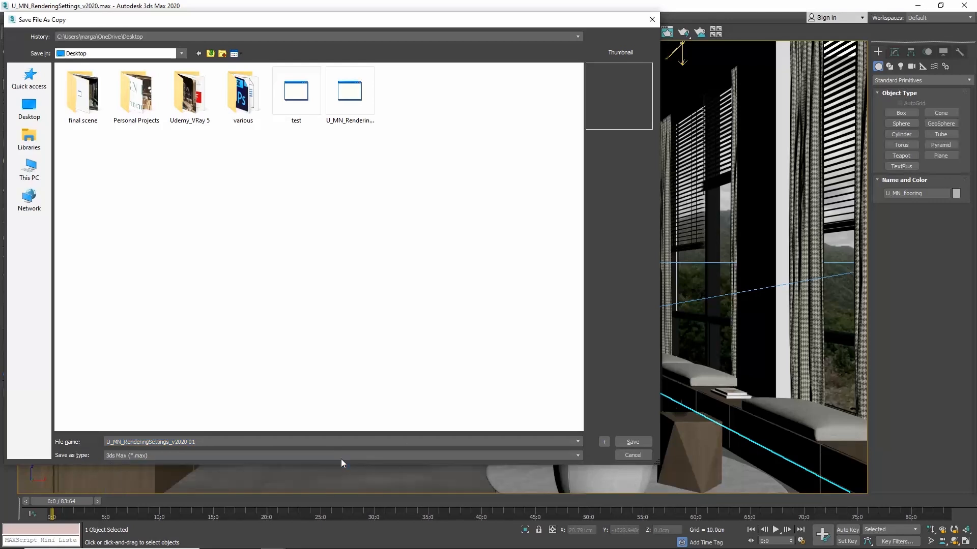
click(630, 442)
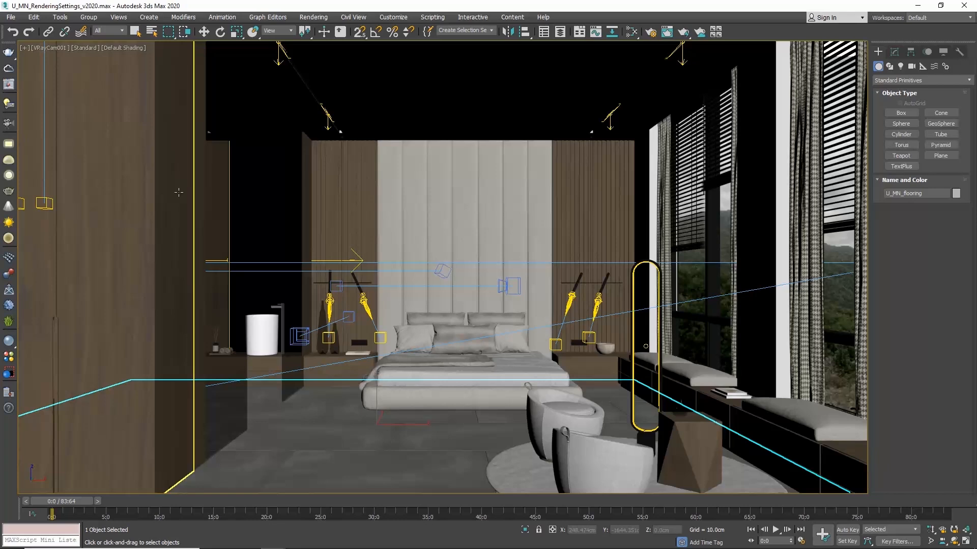
Save only the window drapes to the Desktop as a separate 3ds Max file named curtains
click(10, 17)
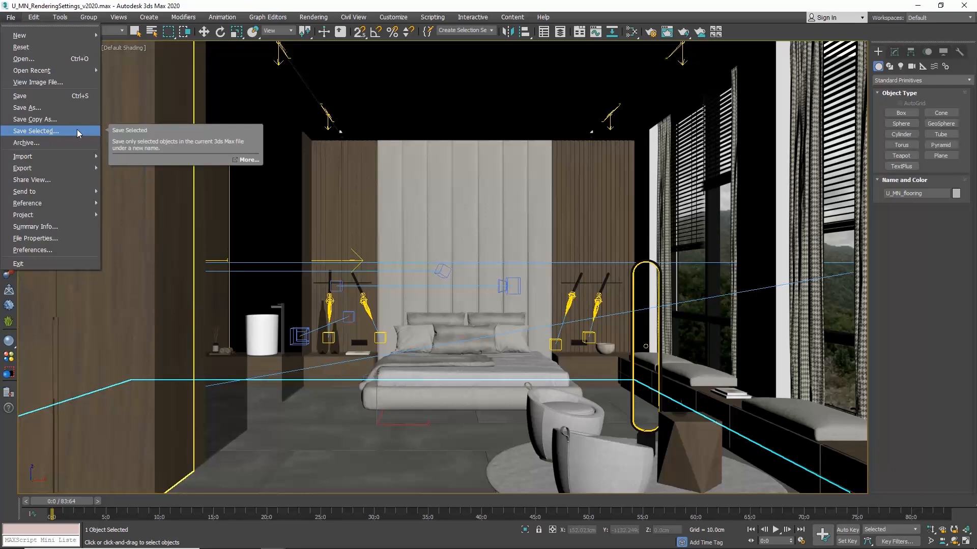
click(12, 18)
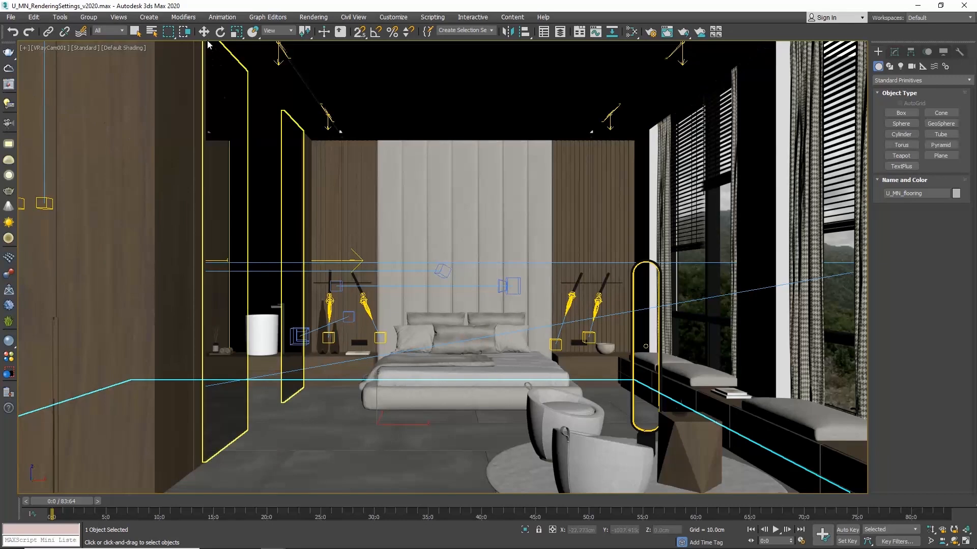
key(w)
click(661, 219)
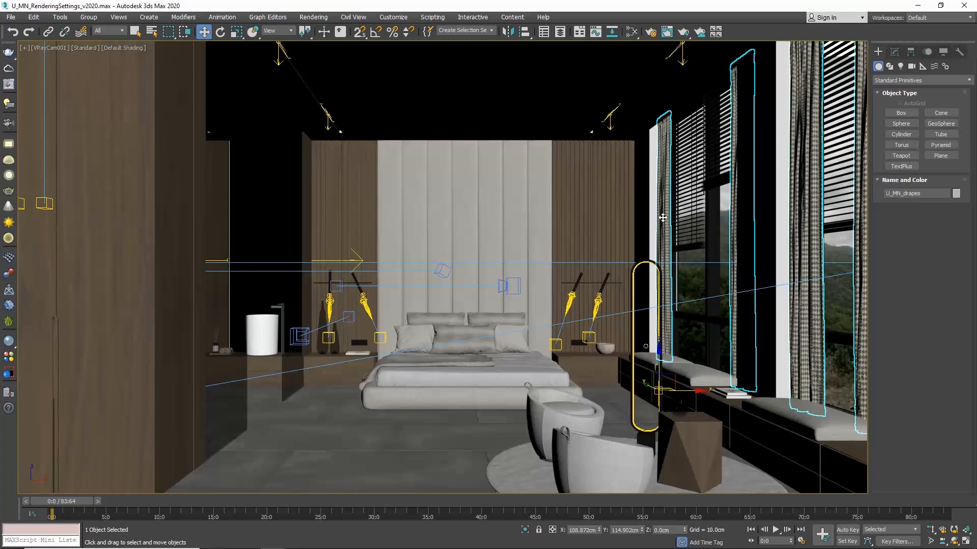
click(11, 17)
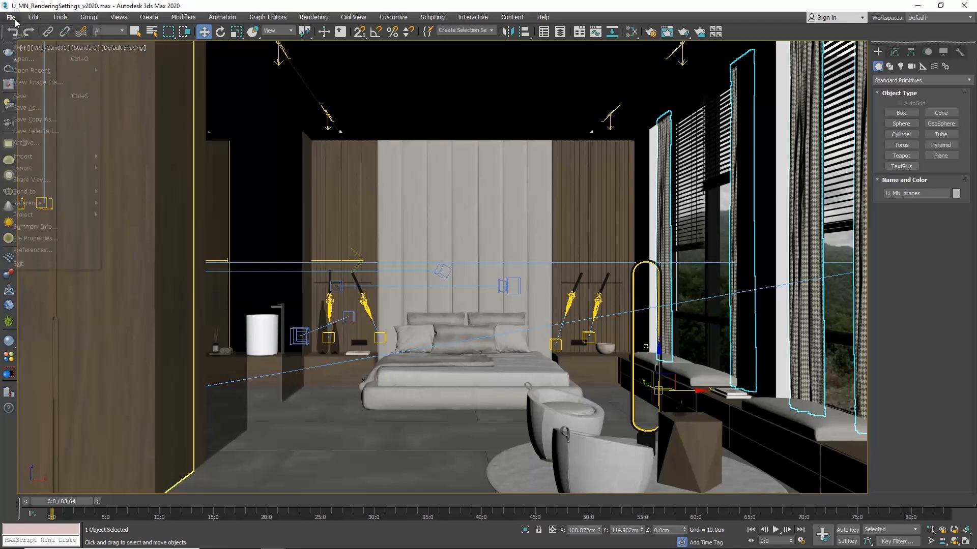
click(41, 131)
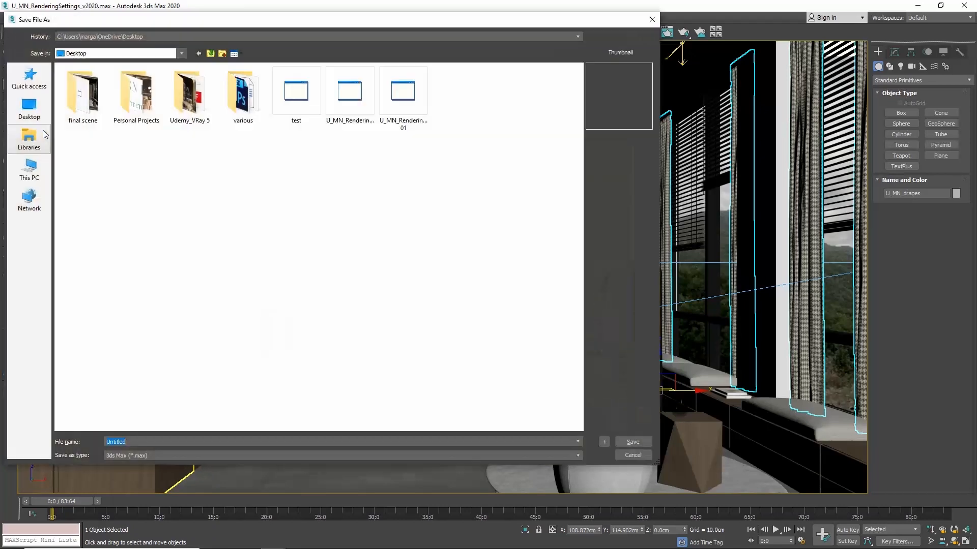
text(curtains)
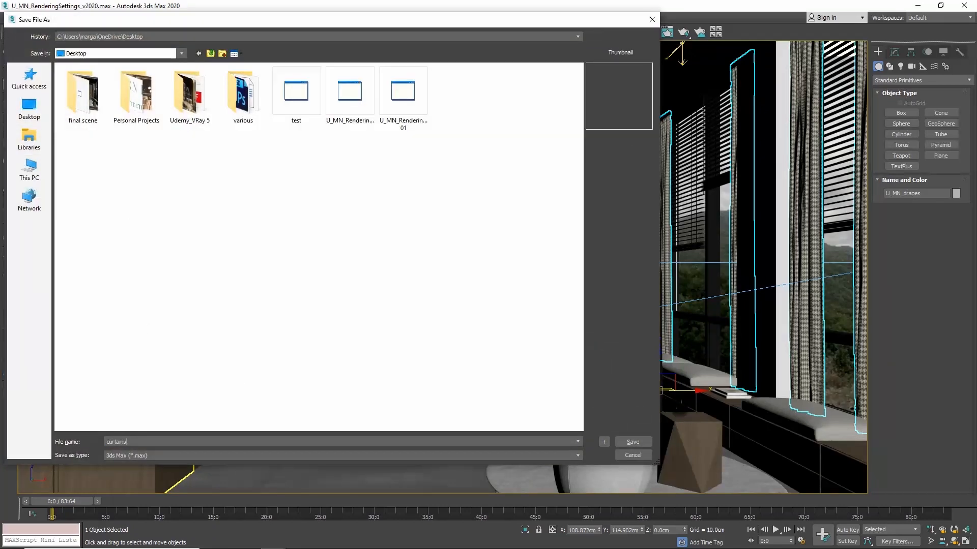
click(632, 441)
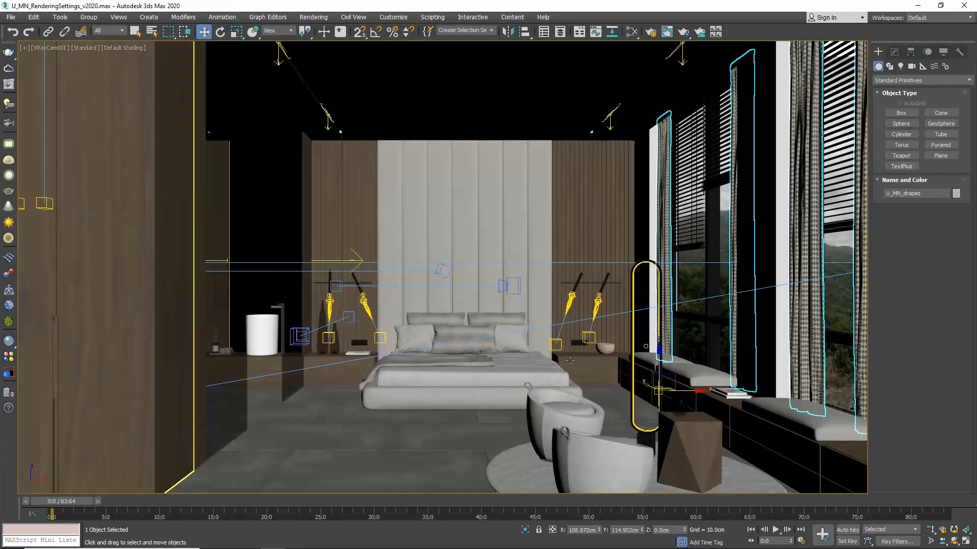
Save only the bedside wall sockets to the Desktop as a separate 3ds Max file named switches
click(578, 344)
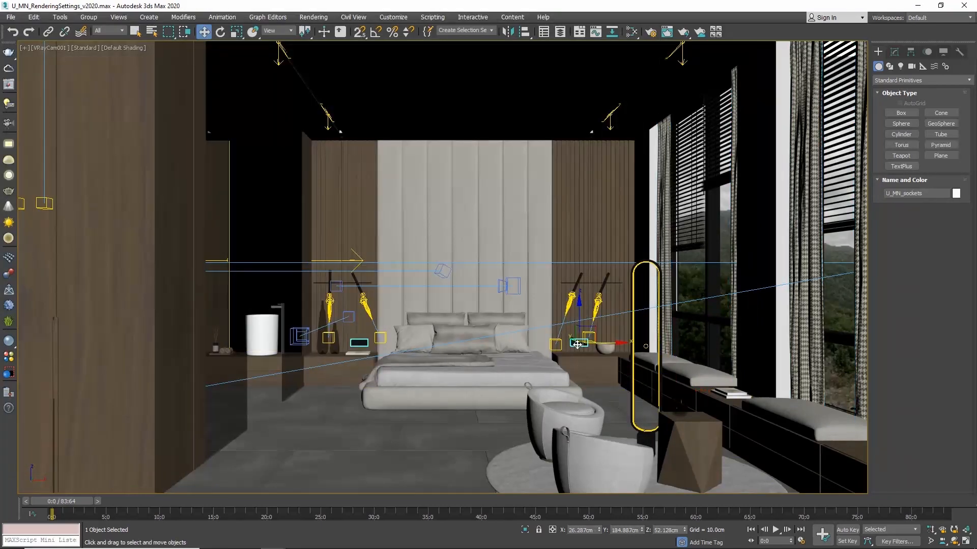
click(10, 17)
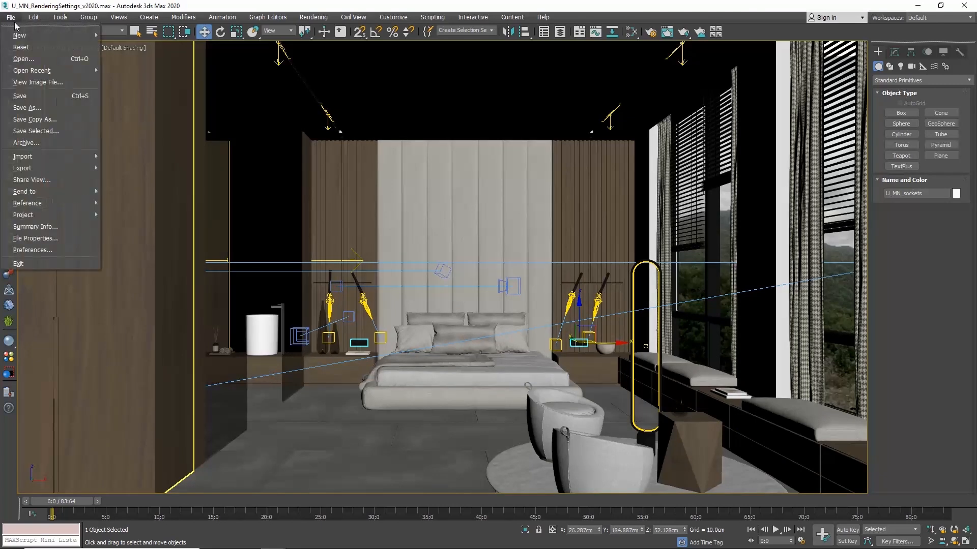
click(42, 132)
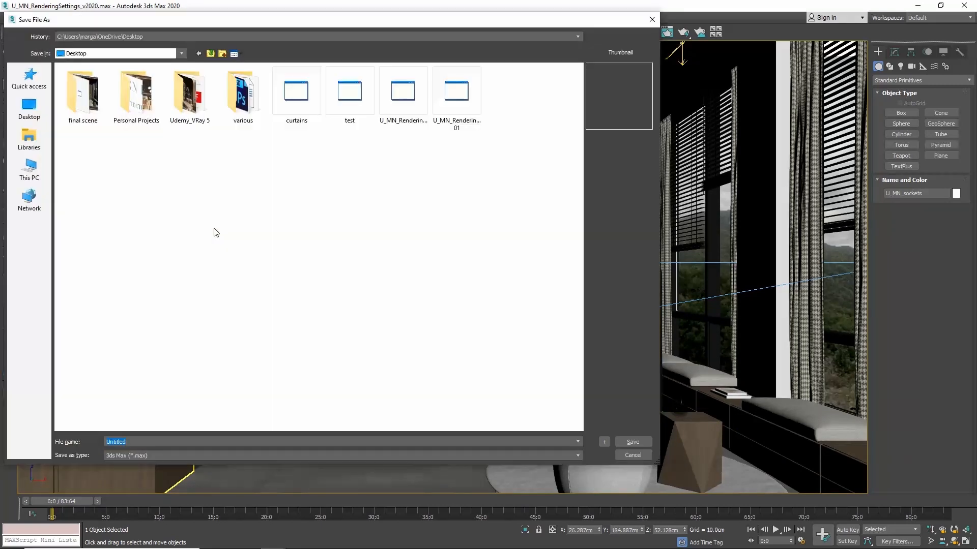
text(switches)
click(632, 442)
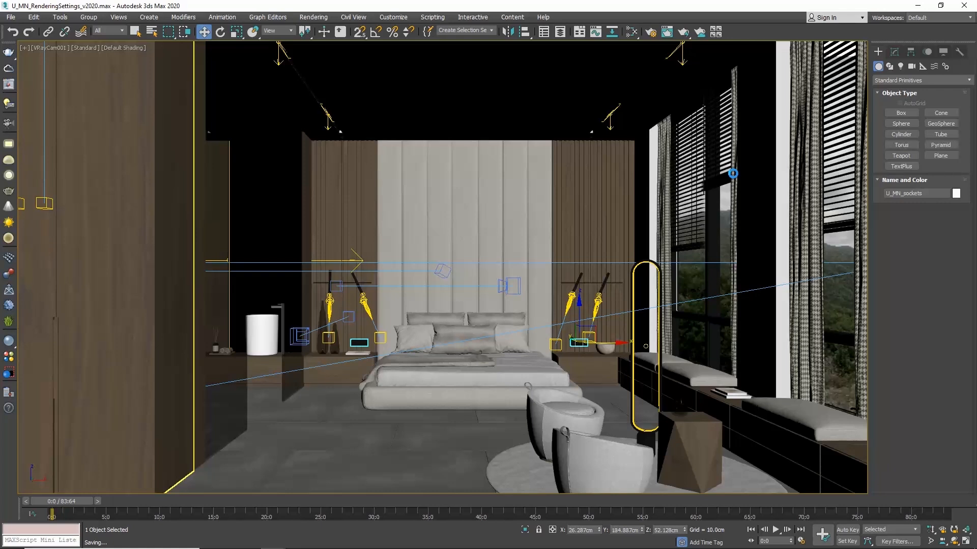
Check the saved scene files on the Windows desktop and return to the U_MN_RenderingSettings_v2020 scene in 3ds Max
key(super+d)
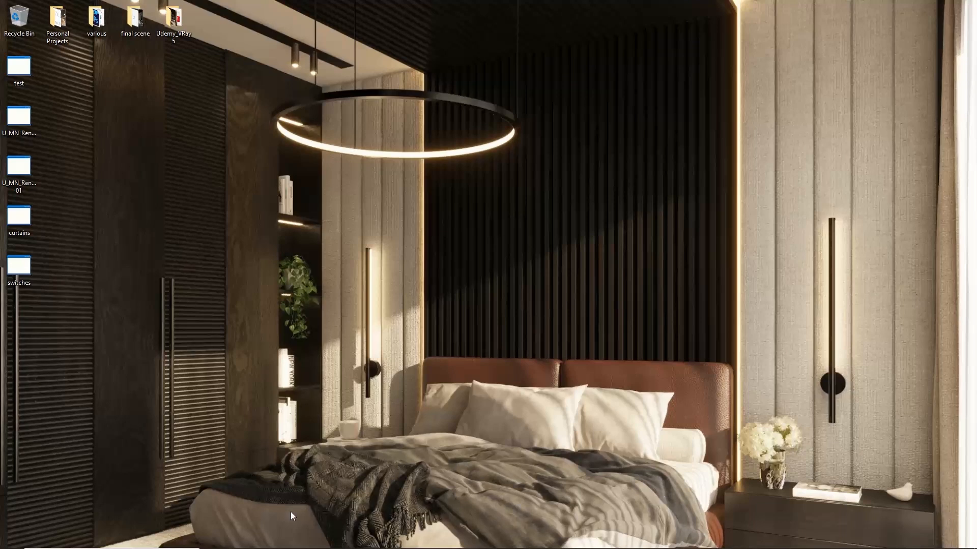
mouse_move(275, 547)
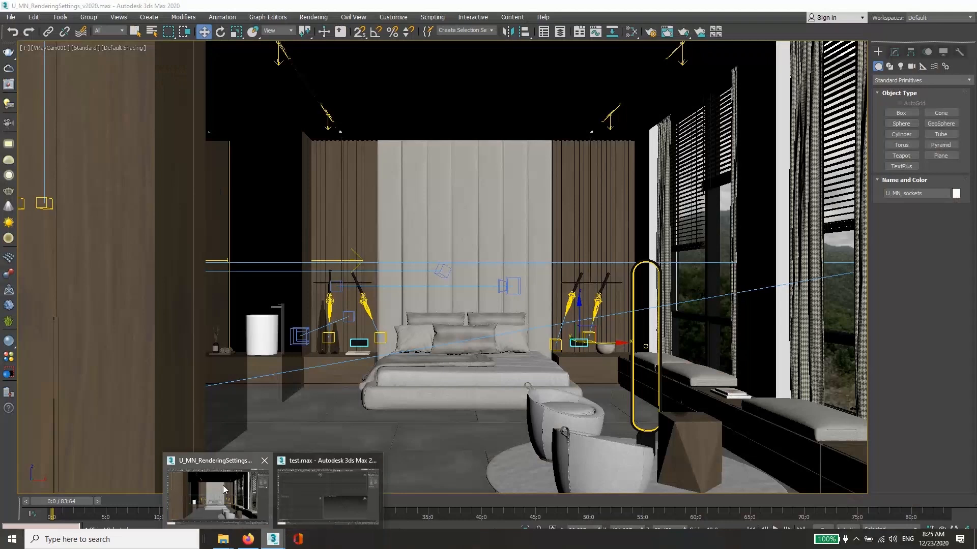
click(223, 485)
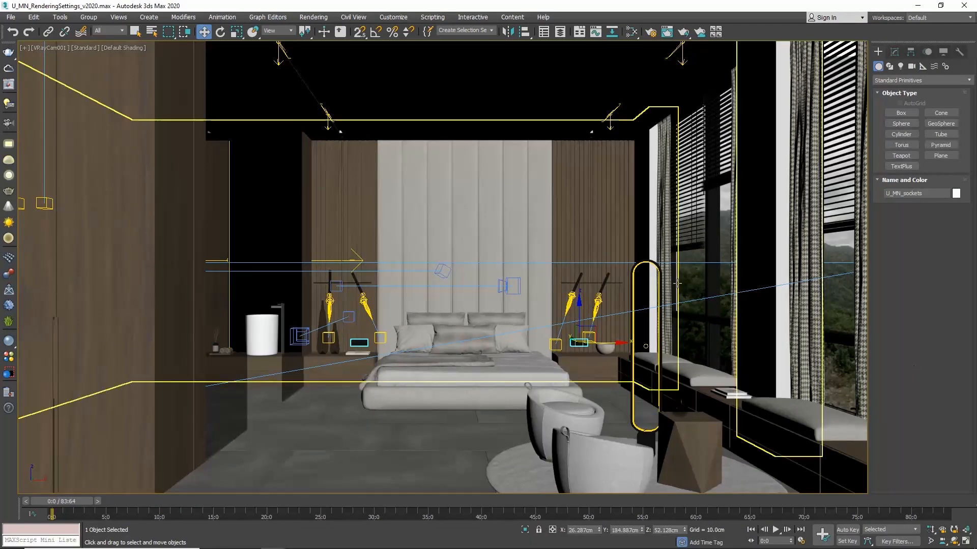
Examine the full file paths of the scene's maps and other assets in Asset Tracking, widening the path column
click(11, 18)
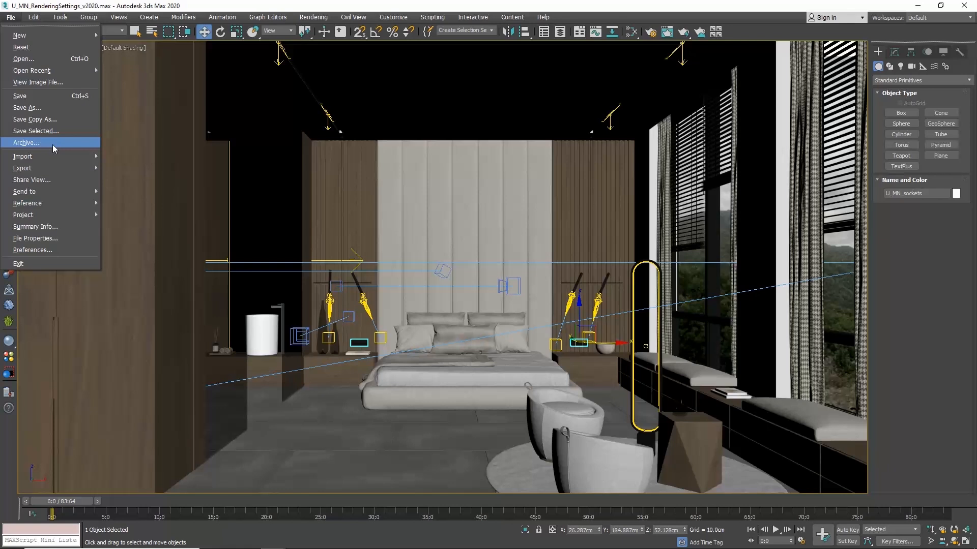
mouse_move(65, 203)
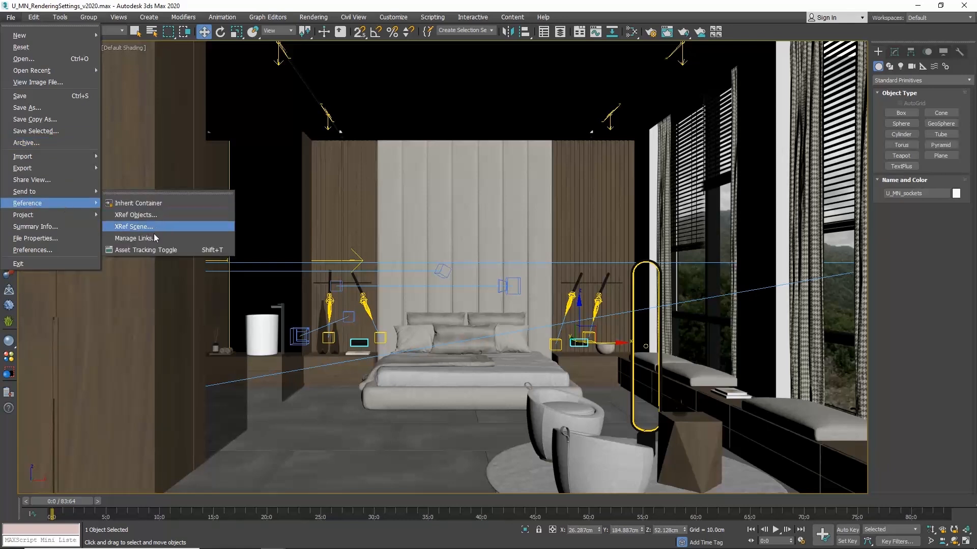
click(145, 250)
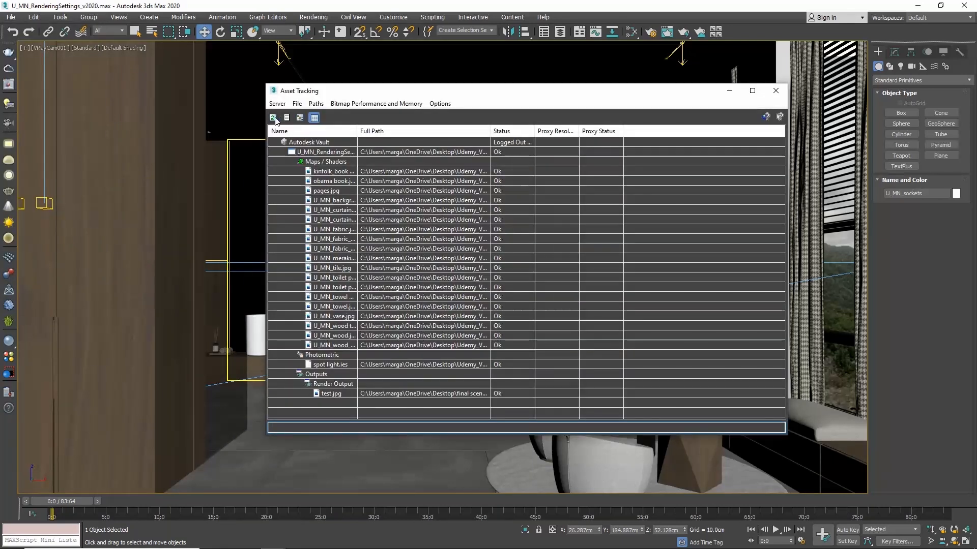
drag(490, 127, 589, 120)
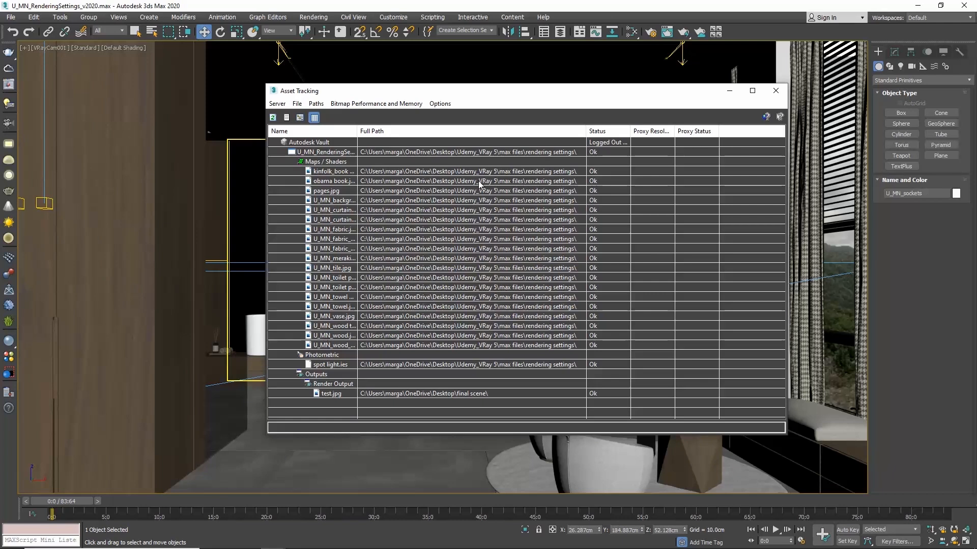
click(775, 91)
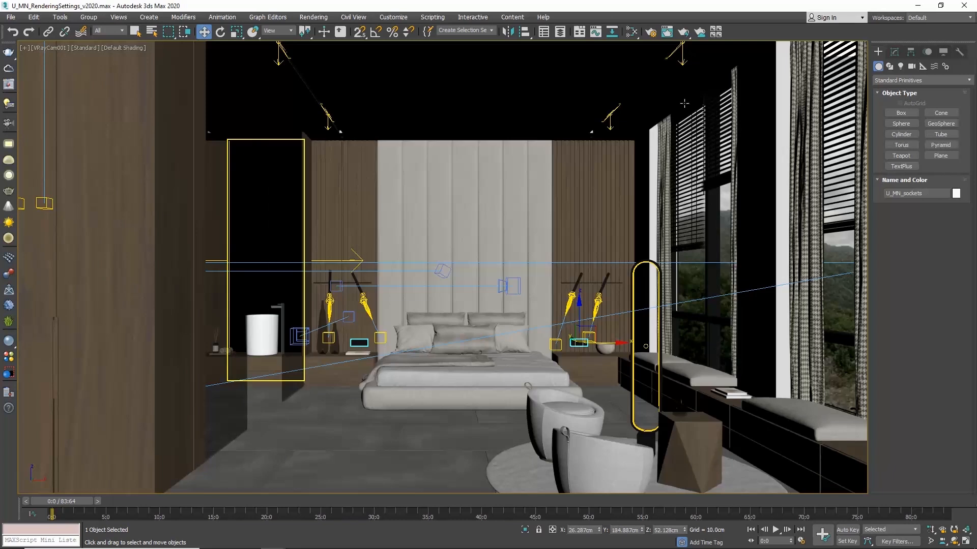
Archive the scene with its assets to the Desktop as the zip file U_MN_RenderingSettings_v2020
click(11, 17)
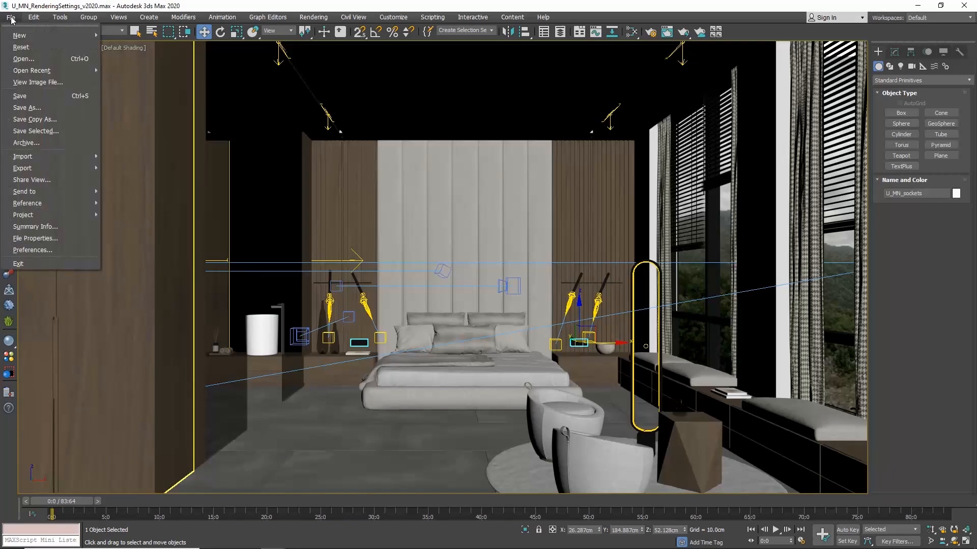
click(56, 142)
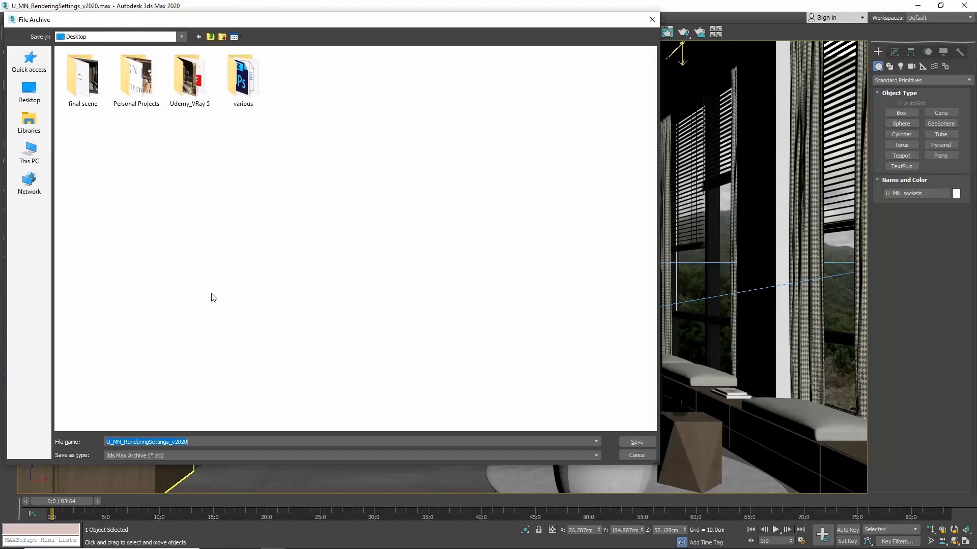
click(638, 442)
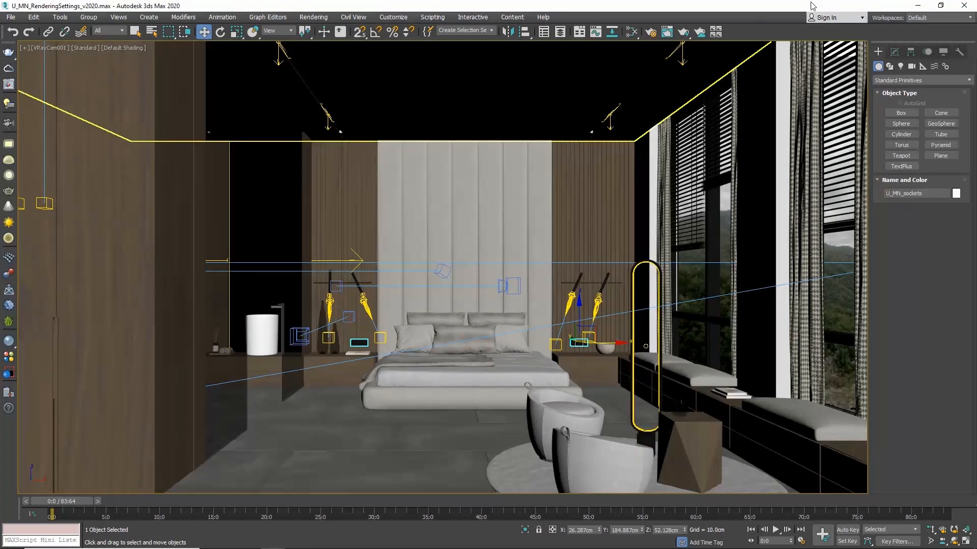
On the Windows desktop, set the new scene archive apart and extract it to a U_MN_RenderingSettings_v2020 folder
click(917, 5)
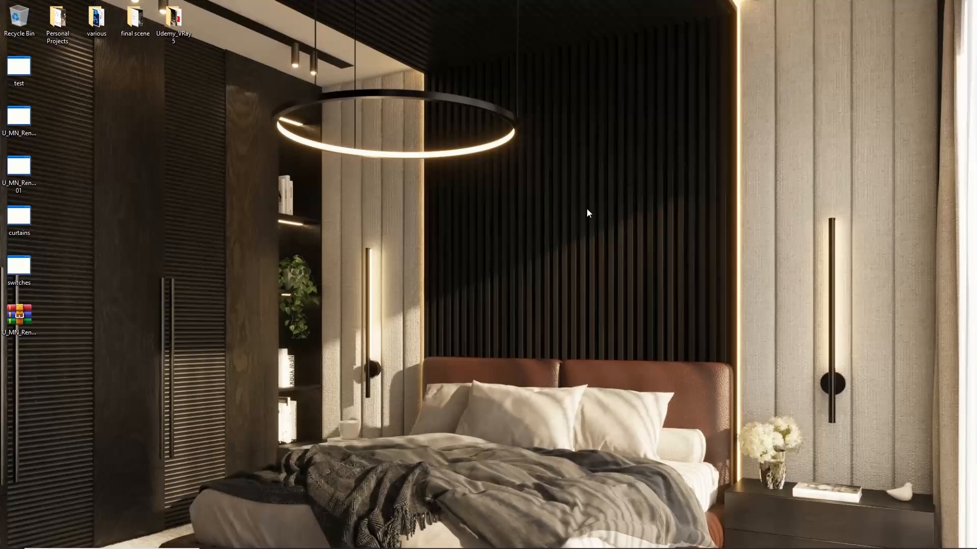
drag(12, 334, 171, 208)
drag(118, 109, 119, 112)
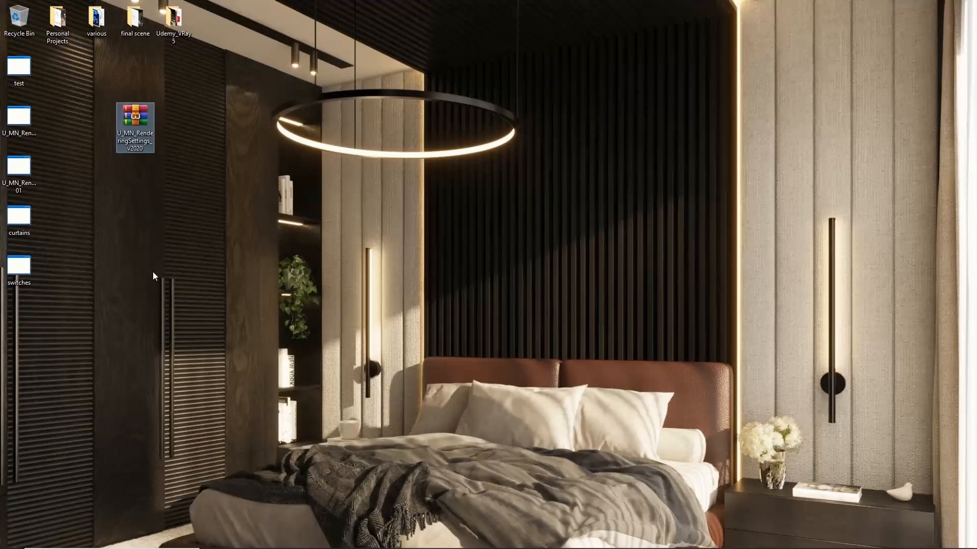
right_click(136, 119)
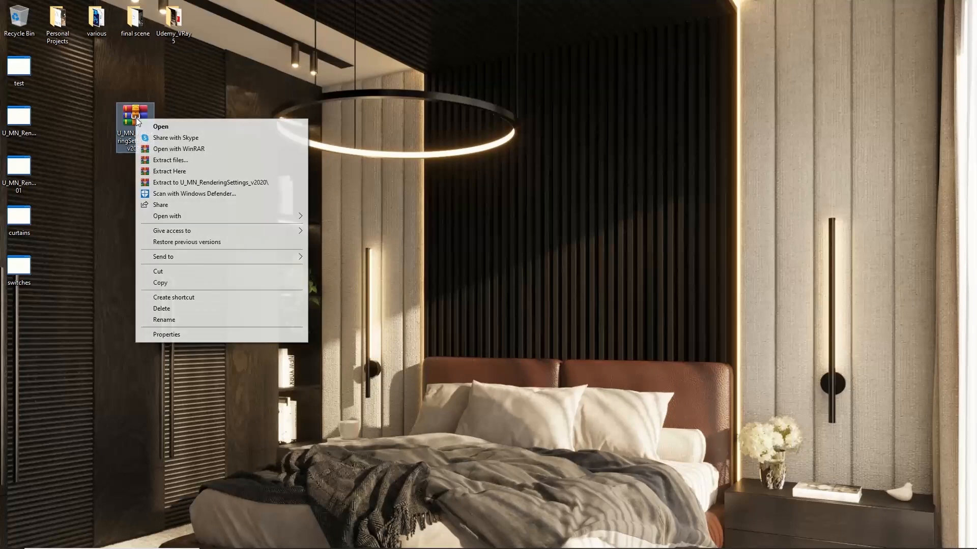
click(206, 181)
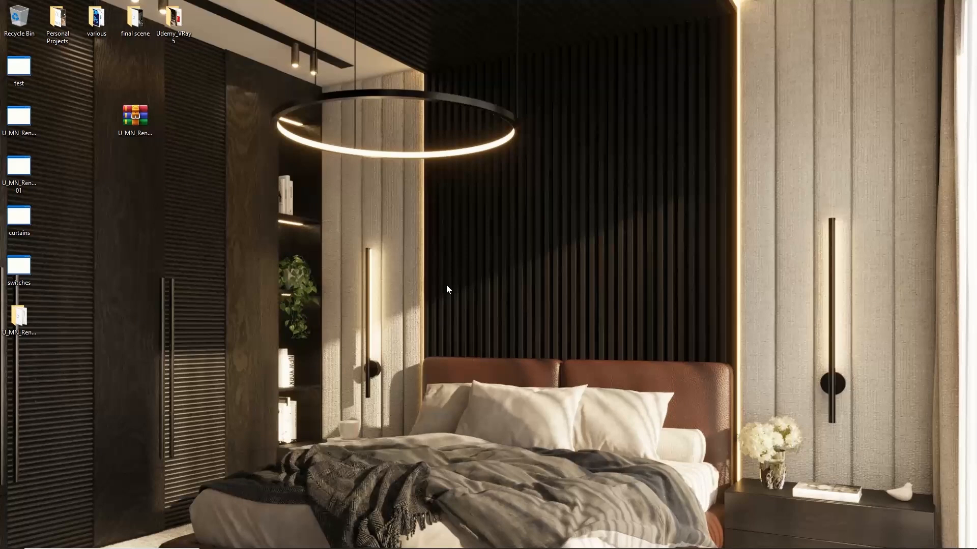
Examine the extracted folder down to the texture files in rendering settings, then close it and return to the scene in 3ds Max
double_click(20, 315)
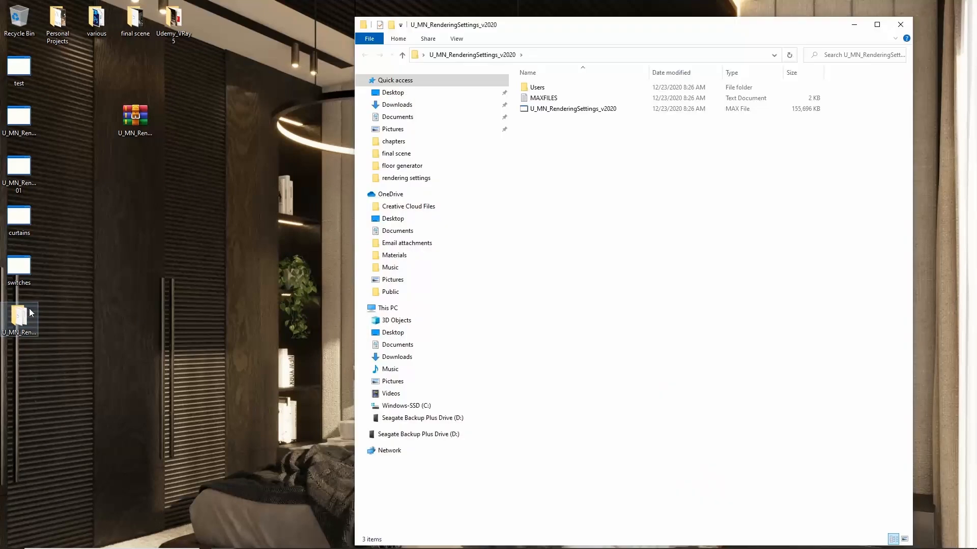
double_click(537, 88)
double_click(538, 89)
double_click(540, 91)
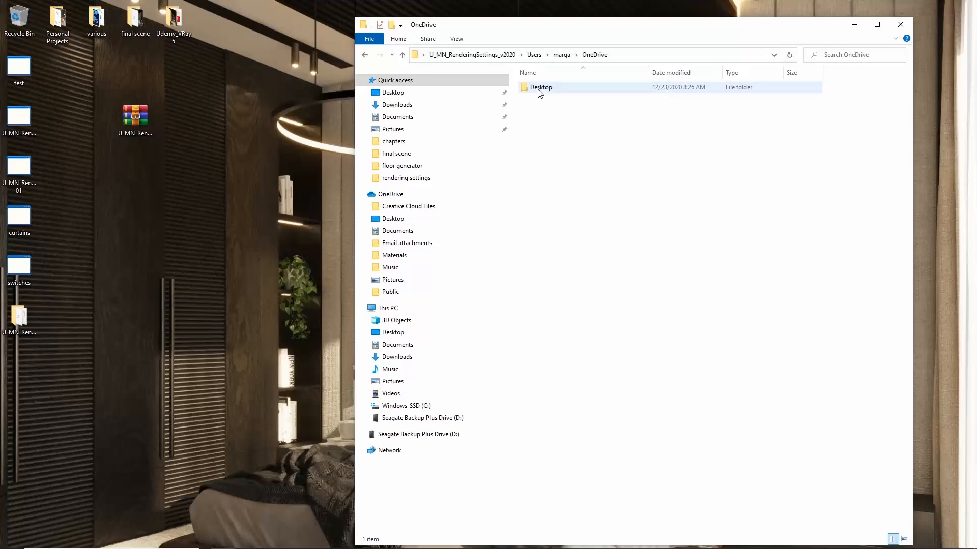
double_click(540, 91)
double_click(539, 90)
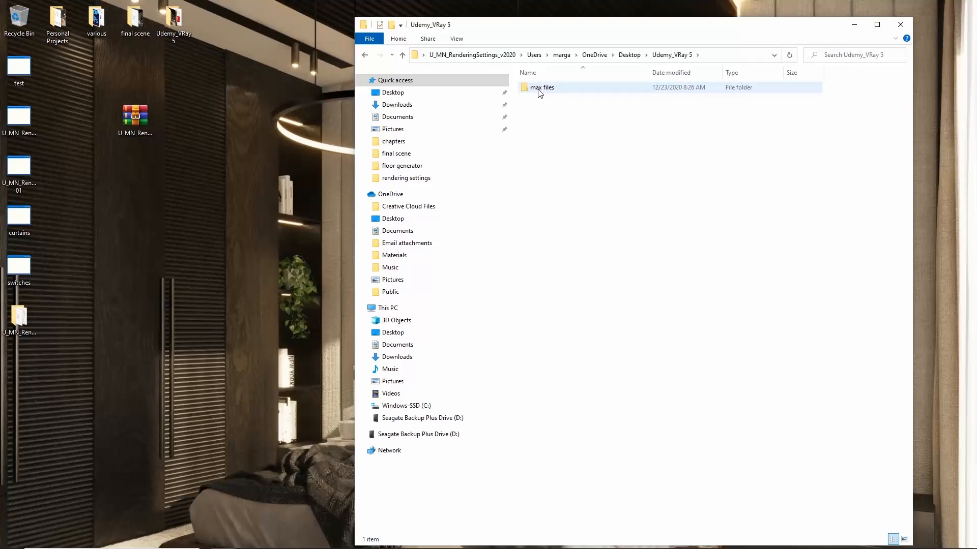
double_click(540, 90)
double_click(539, 91)
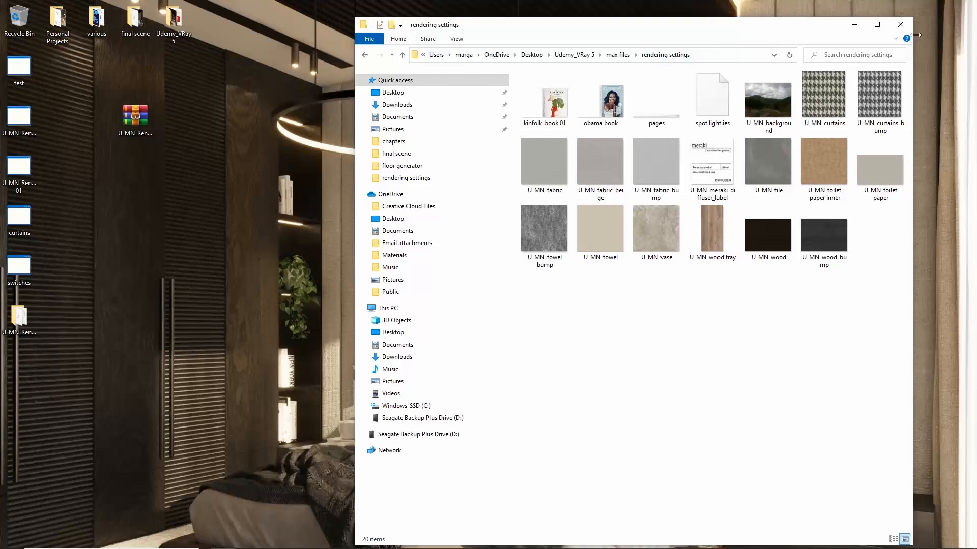
click(900, 24)
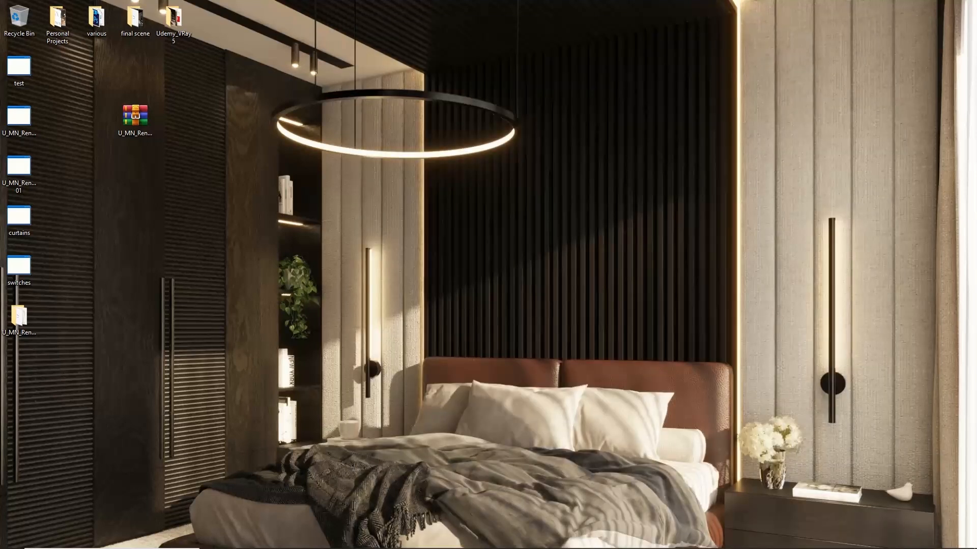
mouse_move(271, 541)
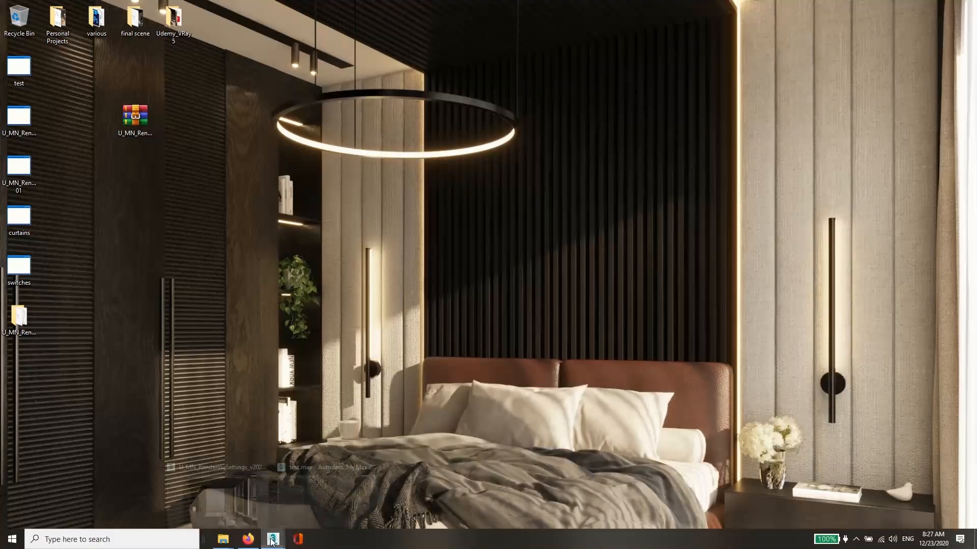
click(242, 502)
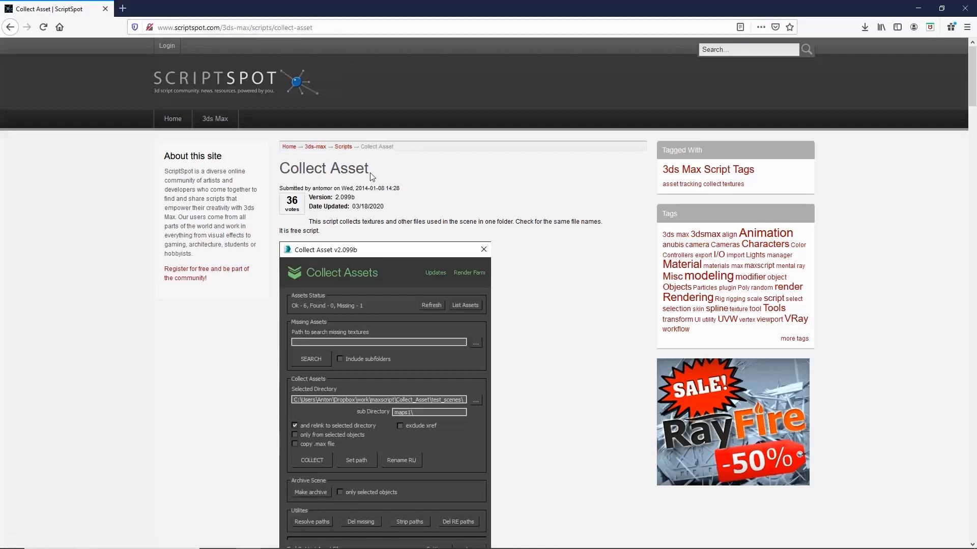
Download collect_asset_v2.099b.mzp from the Collect Asset page on ScriptSpot in Firefox and return to 3ds Max
scroll(574, 292, down, 5)
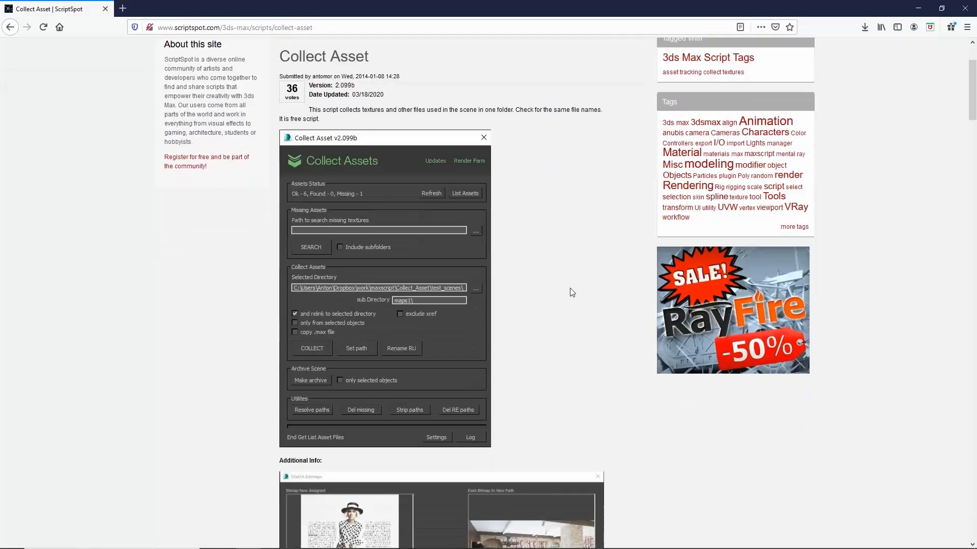
scroll(573, 292, down, 5)
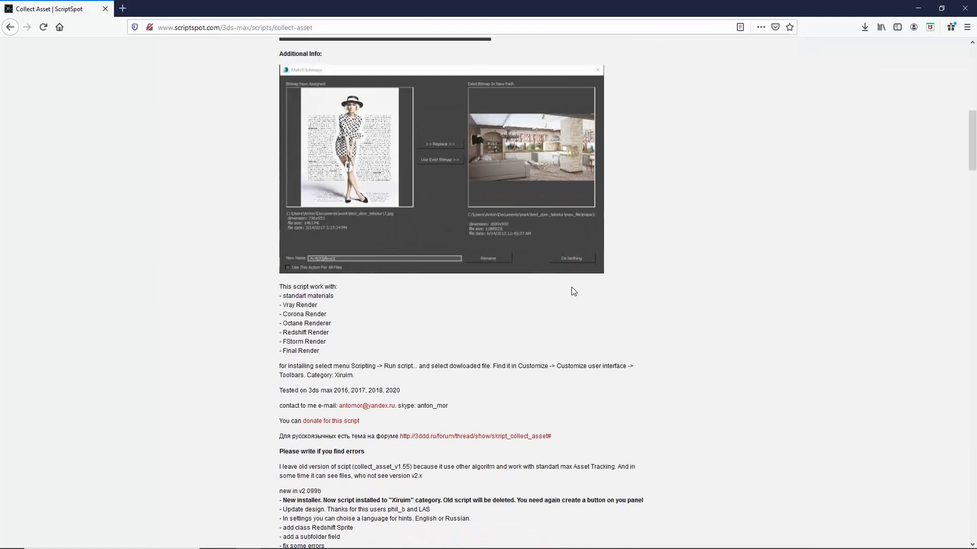
scroll(574, 292, down, 15)
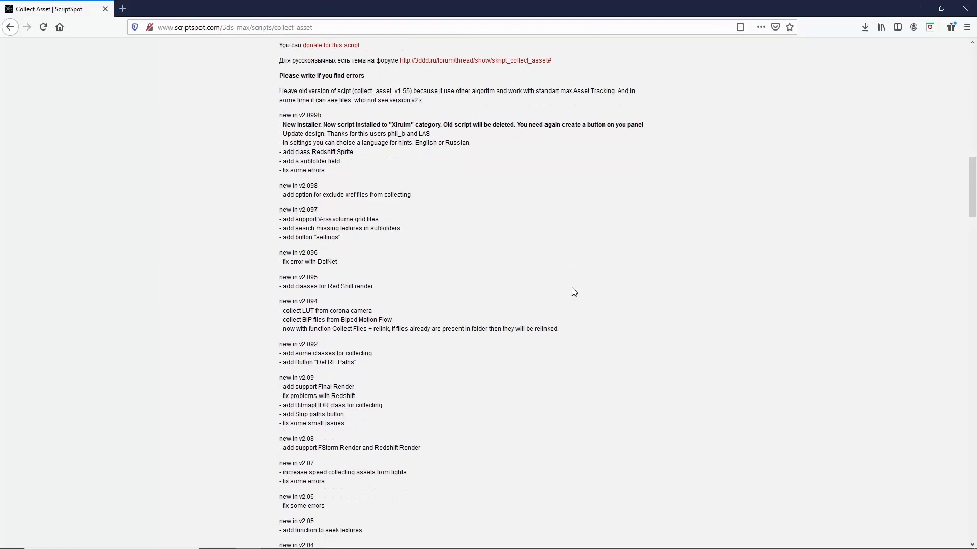
scroll(572, 292, down, 11)
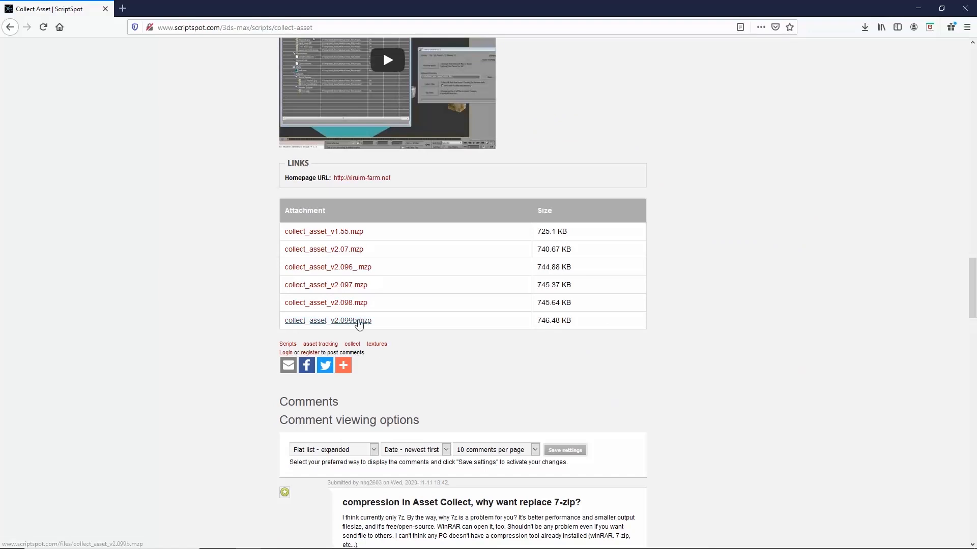
click(361, 322)
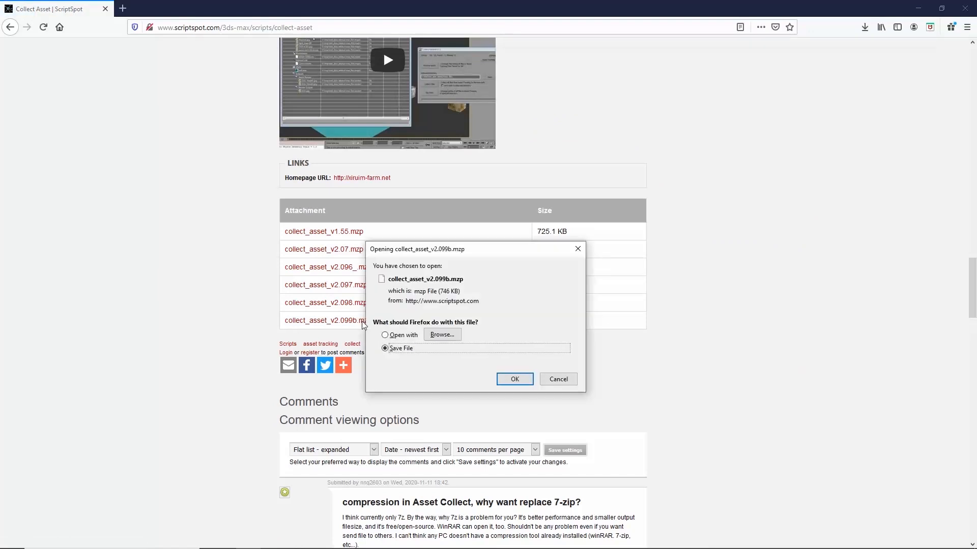
click(513, 379)
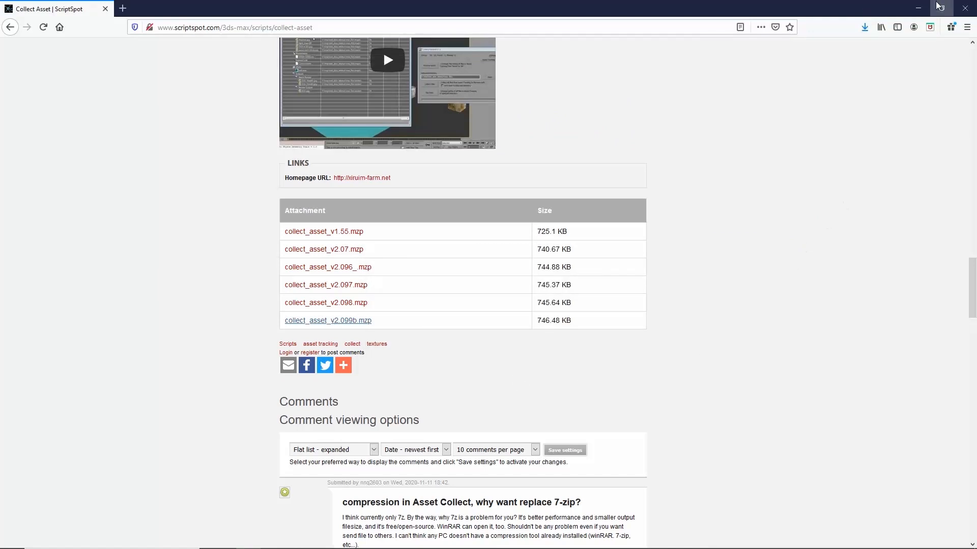
click(916, 9)
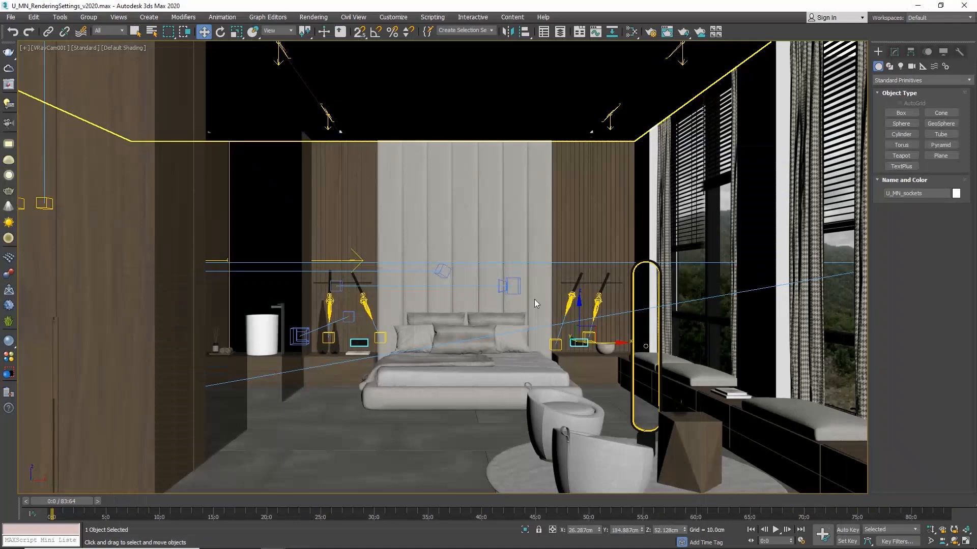
Install the Collect Asset script by running collect_asset_v2.099b.mzp from the Downloads folder
click(433, 18)
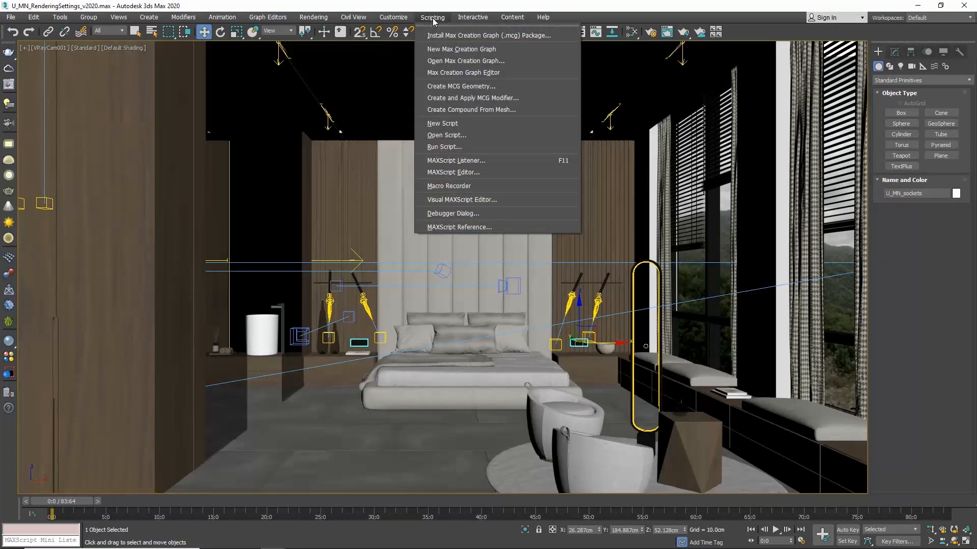
click(465, 146)
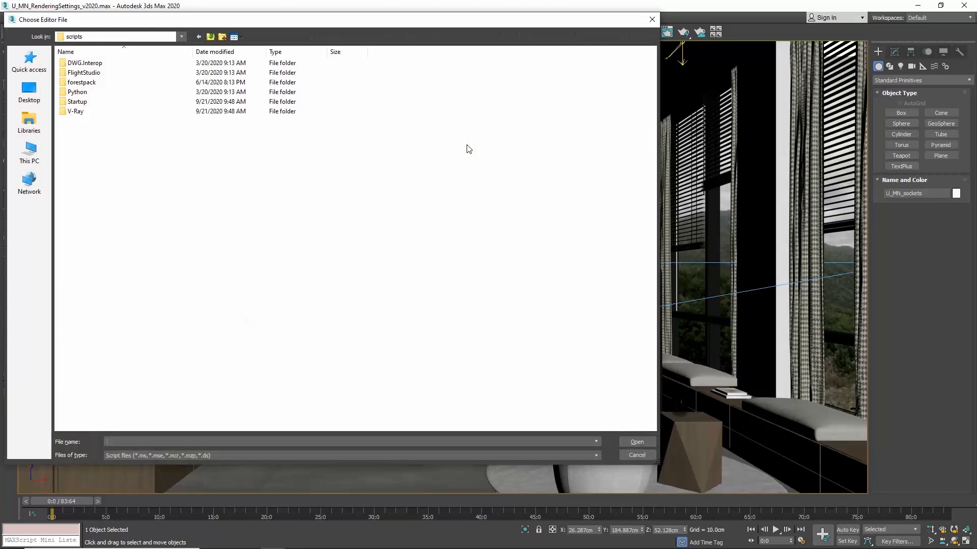
click(29, 151)
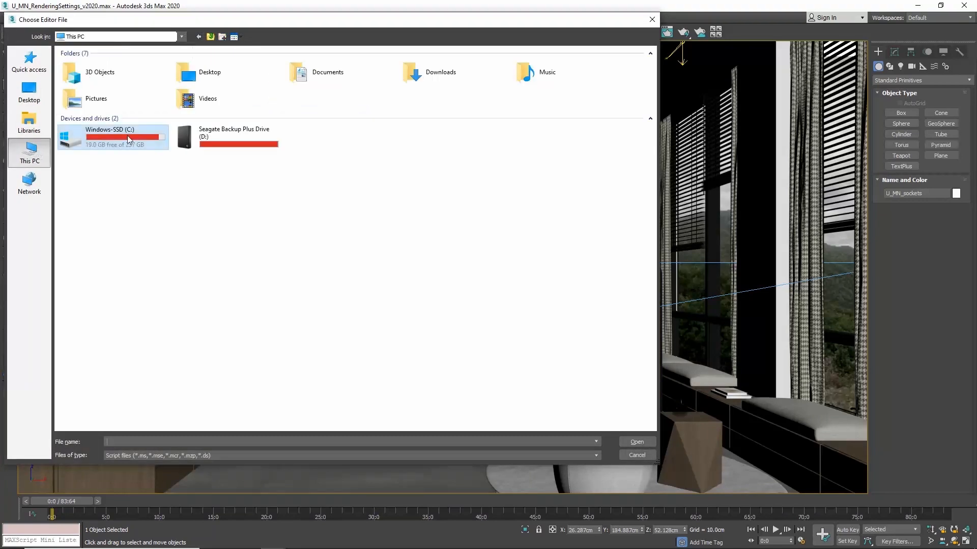
double_click(440, 73)
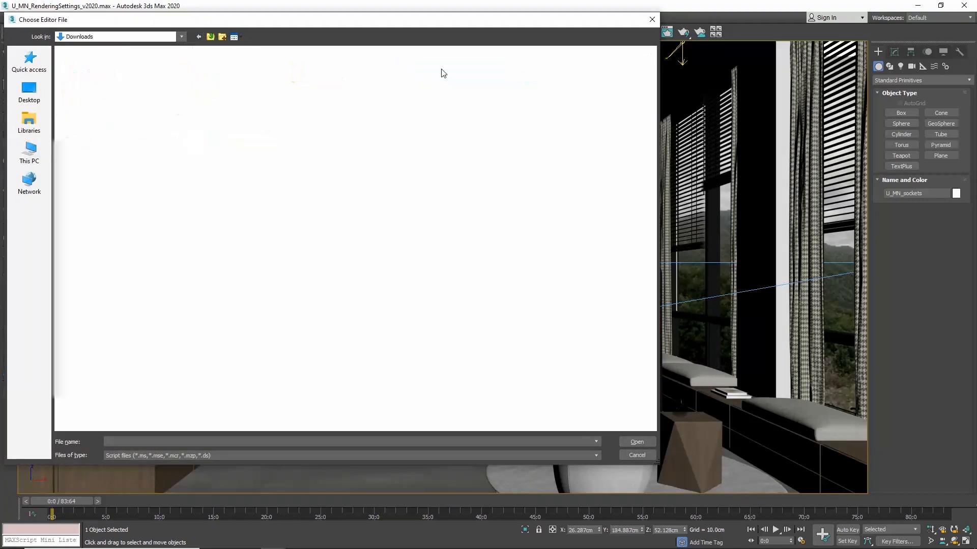
click(82, 85)
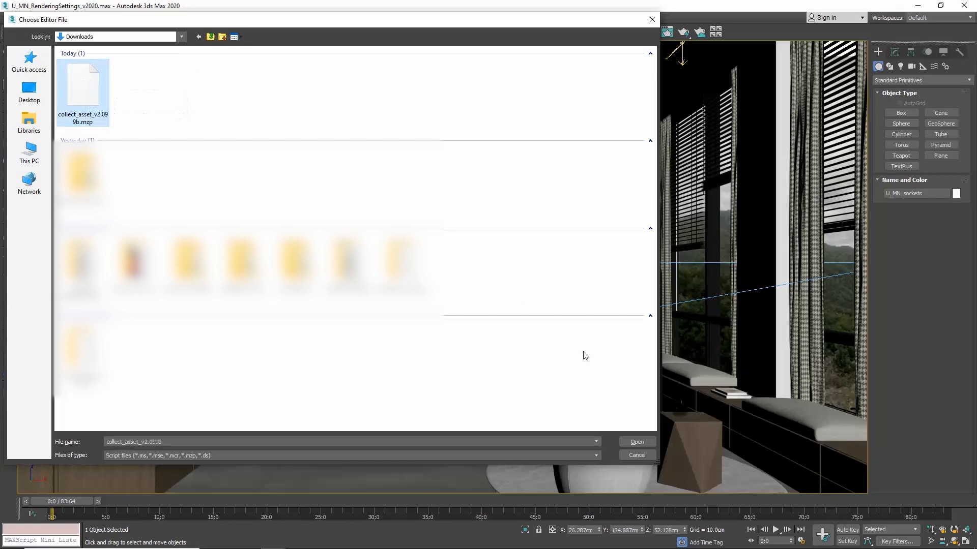
click(637, 443)
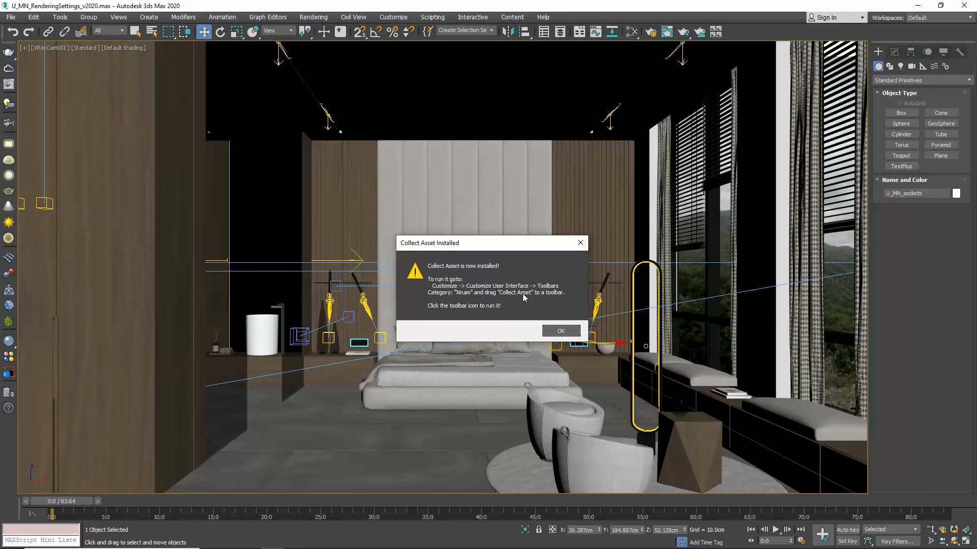
click(565, 331)
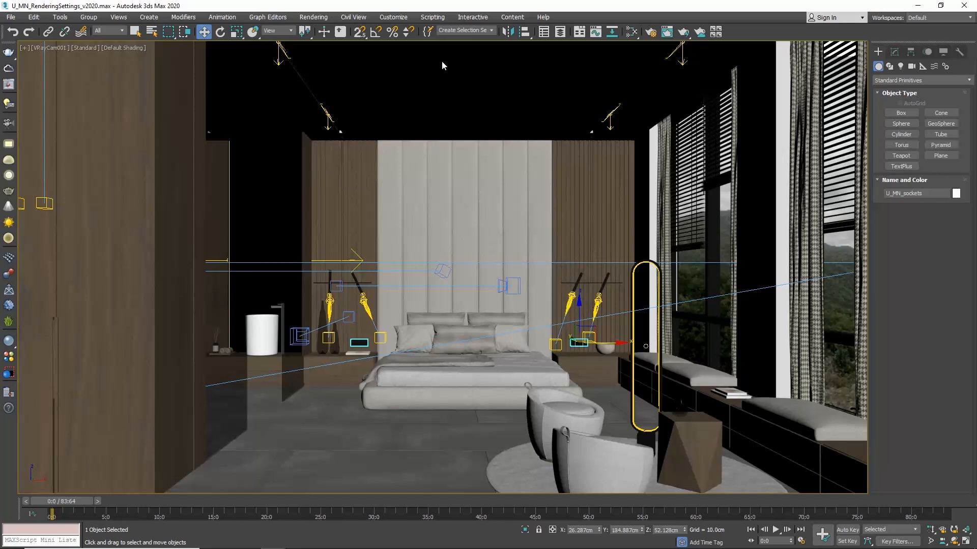
Show the toolbar commands of the Xiruim category in the user interface customization settings
click(396, 18)
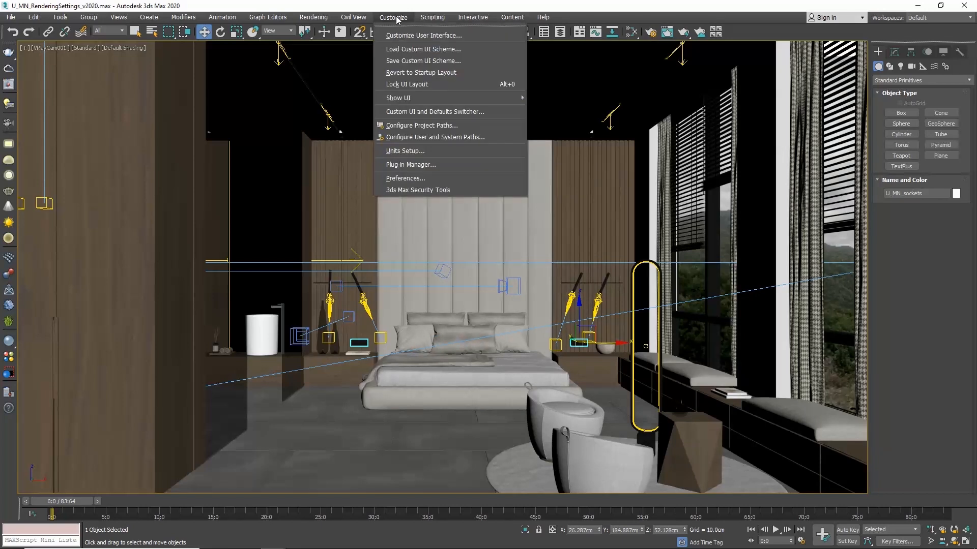
click(402, 34)
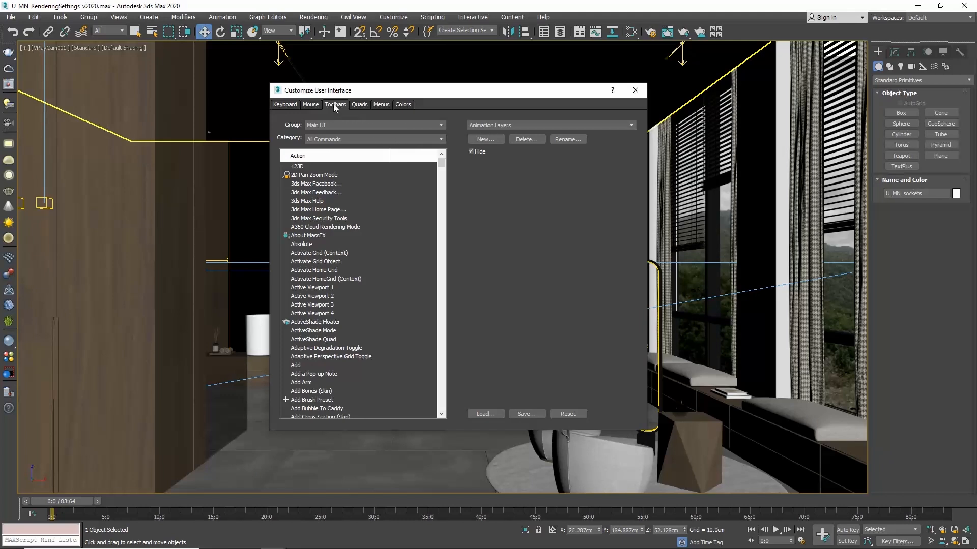
click(441, 139)
drag(439, 161, 443, 312)
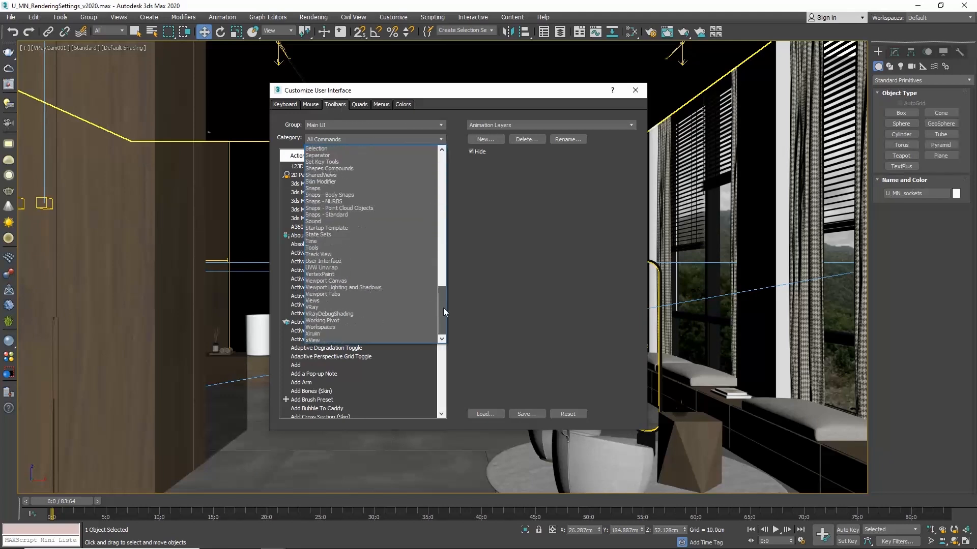
click(328, 334)
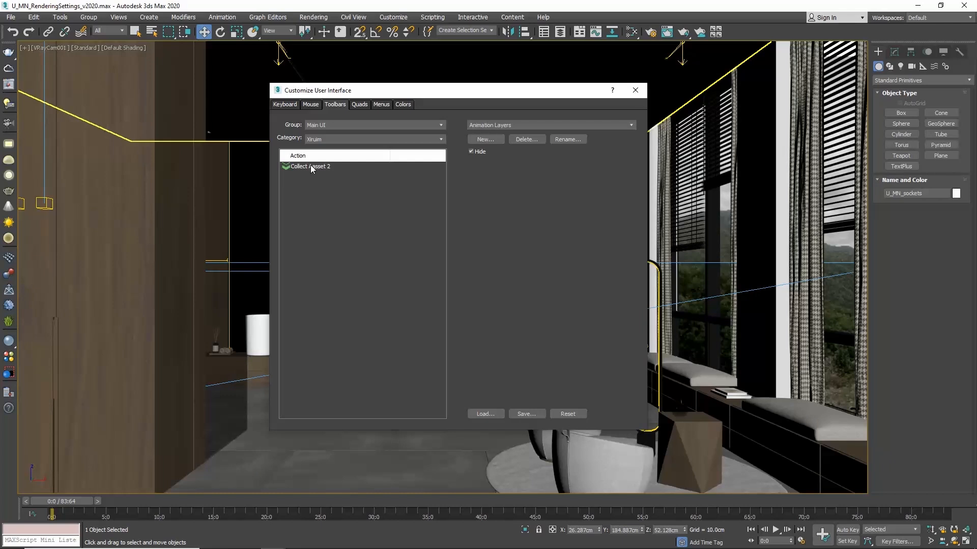
Create a new toolbar named Collect and move it clear of the dialog, over the wooden wall in the viewport
click(493, 142)
text(Collect)
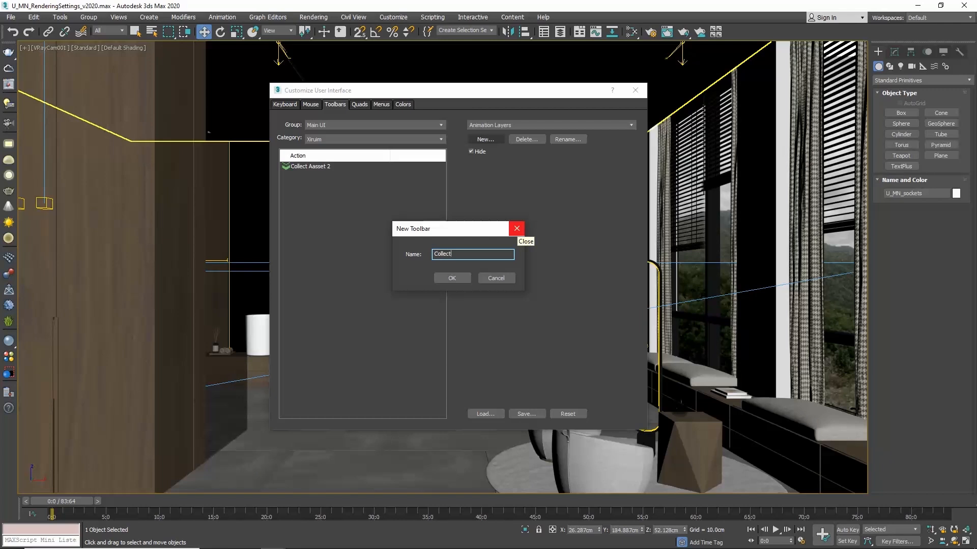
click(517, 230)
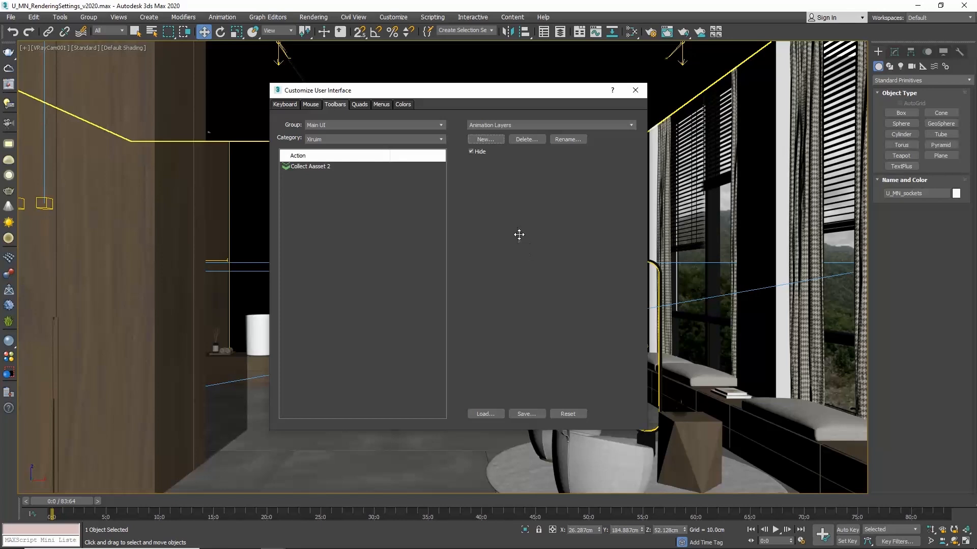
drag(519, 236, 512, 249)
drag(130, 264, 87, 250)
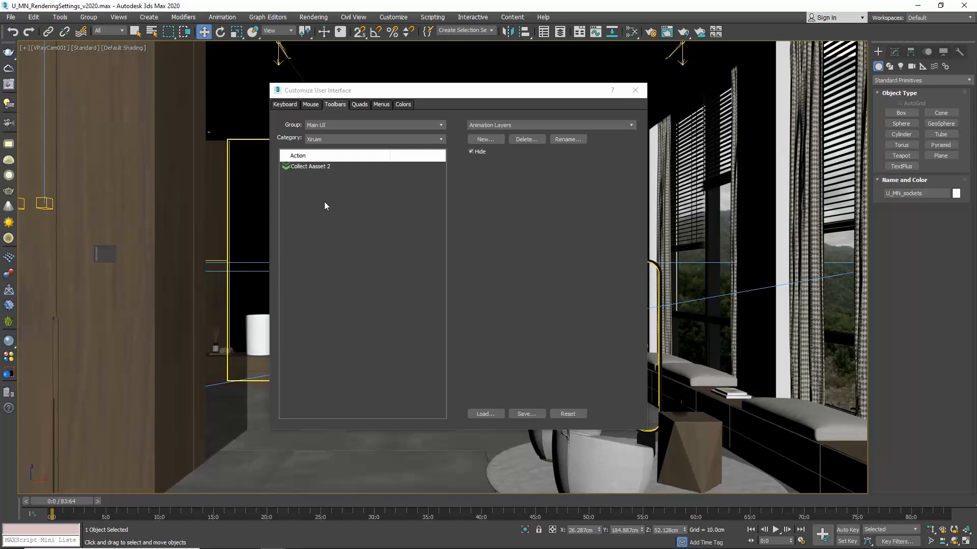
Place the Collect Aasset 2 command at the end of the main toolbar row, close the interface customization and launch the script
drag(313, 167, 732, 31)
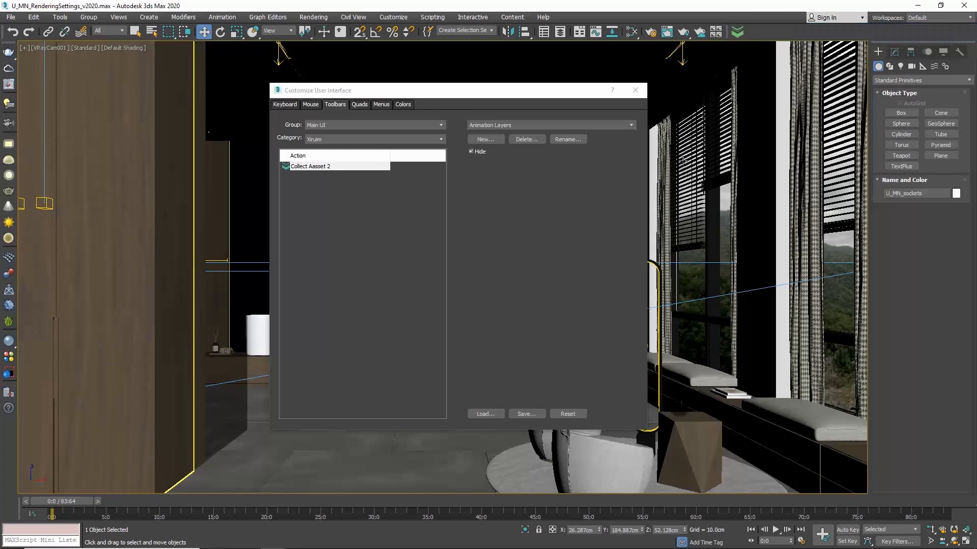
click(635, 90)
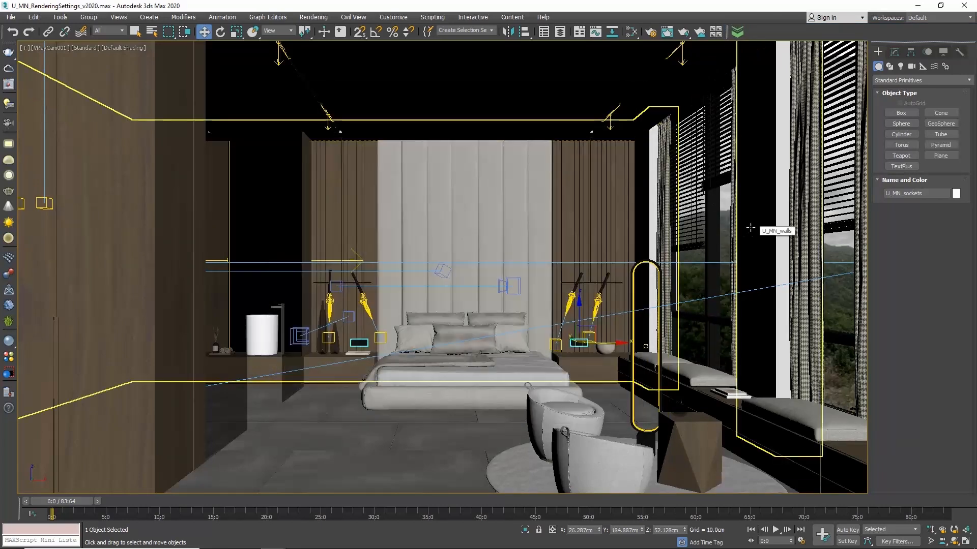
click(736, 32)
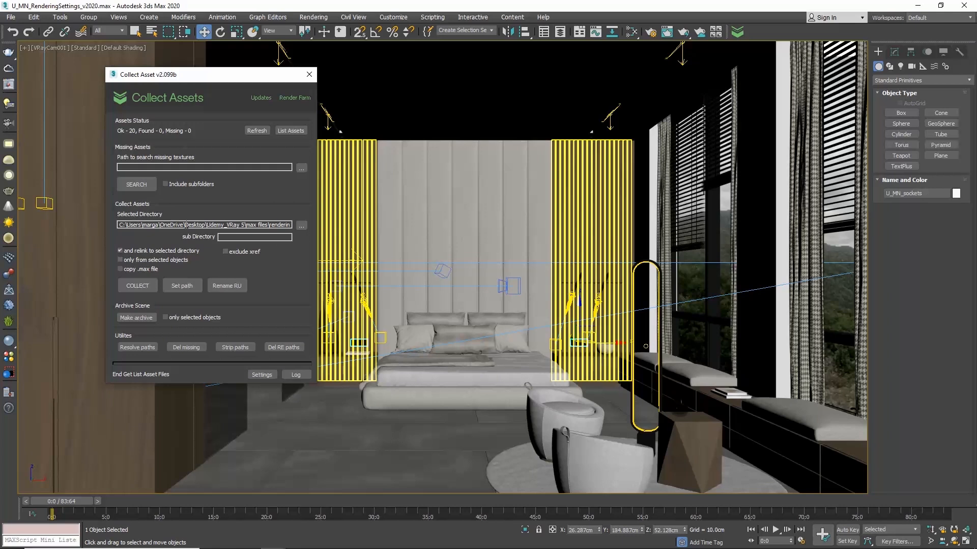
Browse for the Collect Assets directory and create and enter a new folder named archive on the Desktop
click(302, 225)
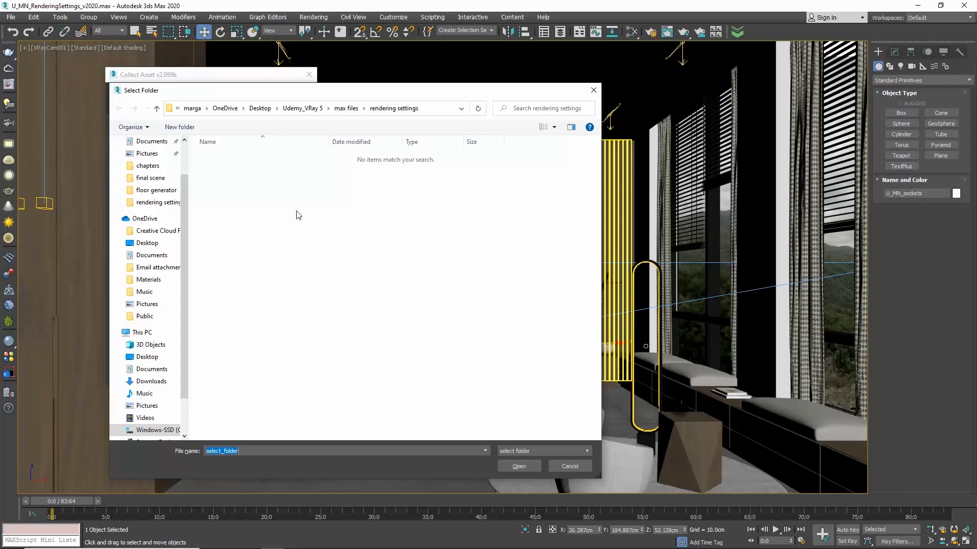
scroll(184, 179, up, 2)
click(156, 163)
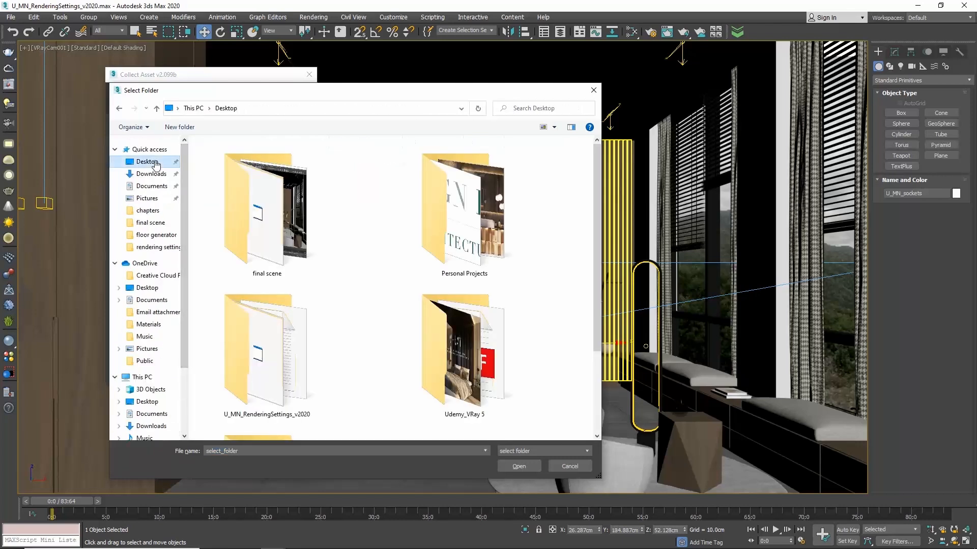
click(190, 129)
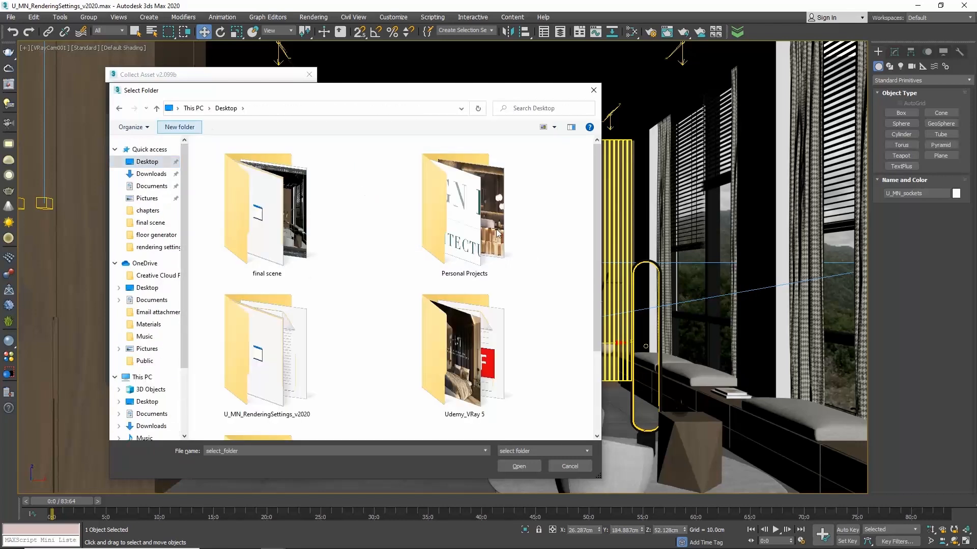
text(archive)
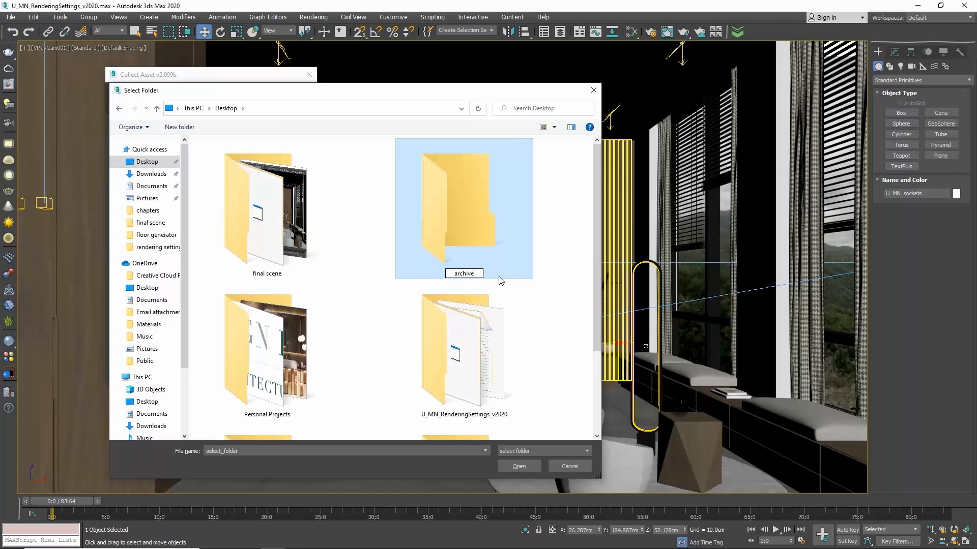
key(Return)
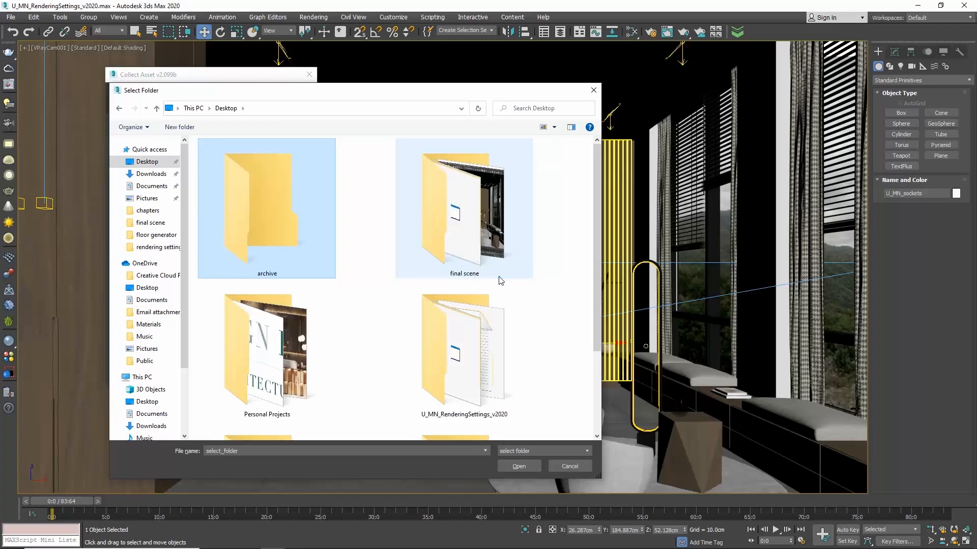
key(Return)
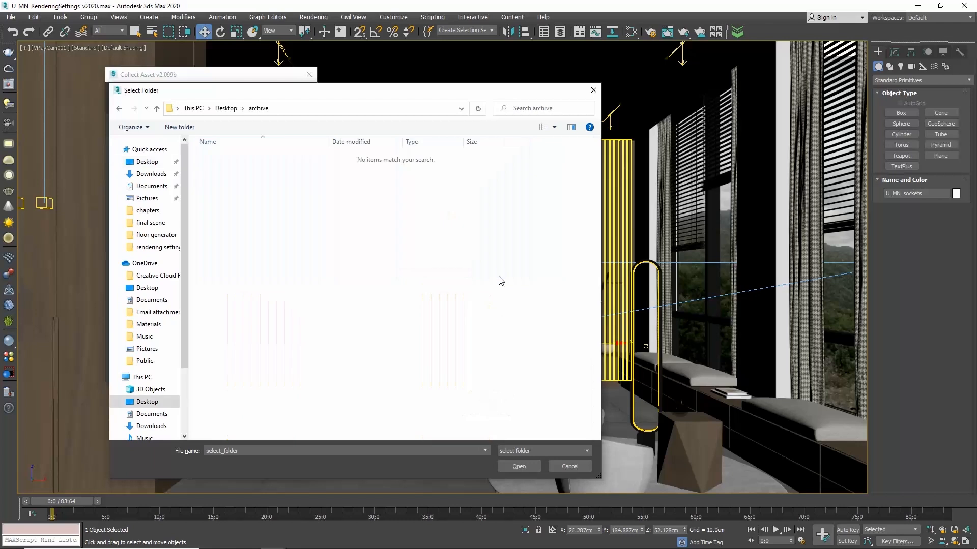
Set the archive folder as the collect directory and collect all scene assets into it, including a copy of the .max file
click(518, 466)
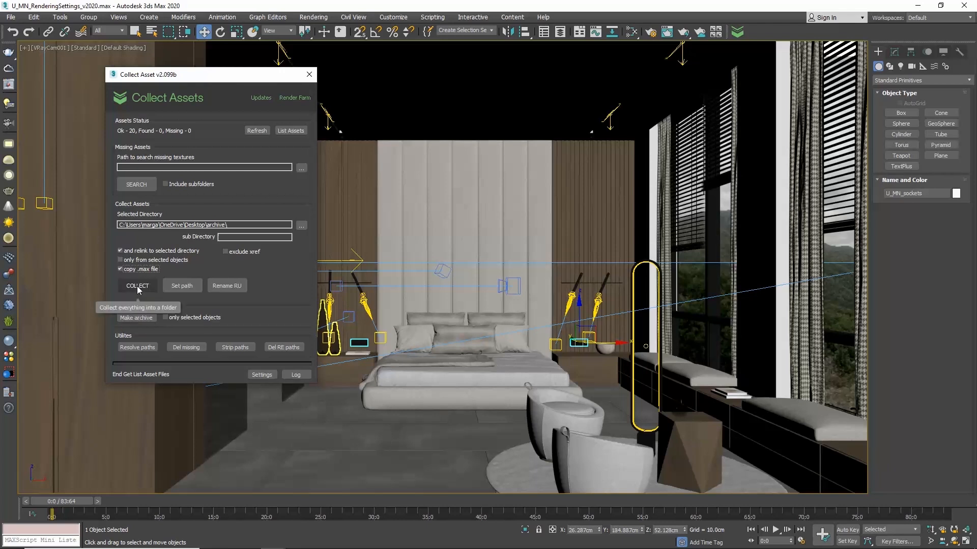
click(137, 286)
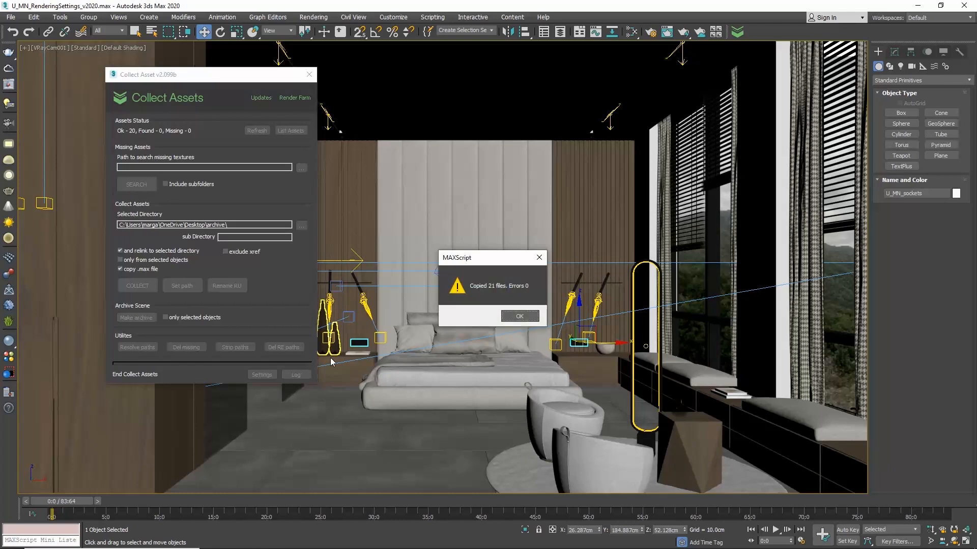
click(513, 319)
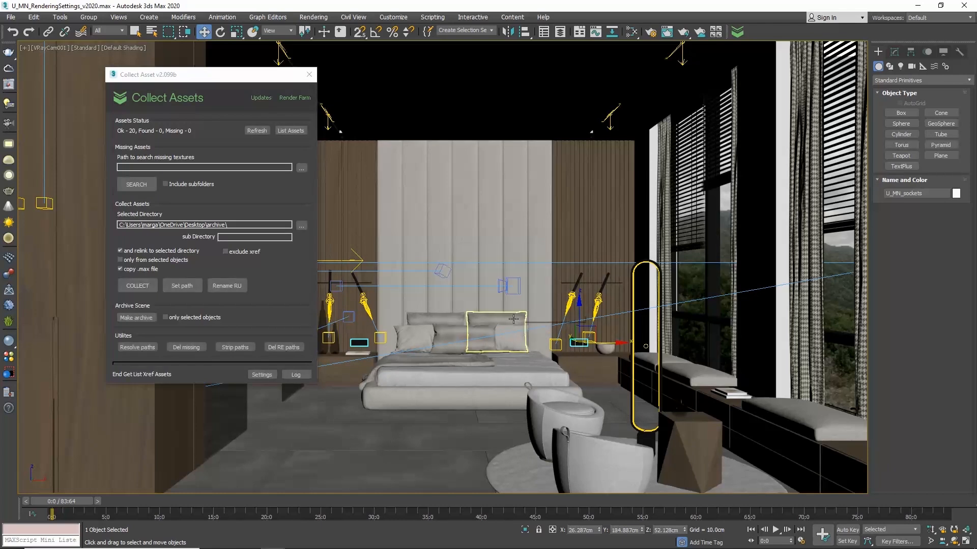
Go to the Windows desktop, move the archive folder beside the existing compressed scene file and check the folder's collected files
click(918, 5)
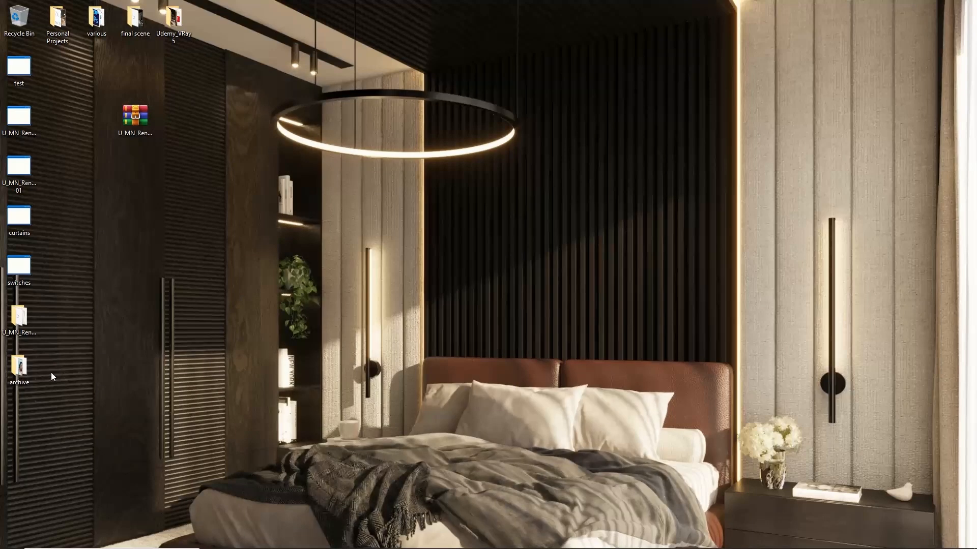
drag(254, 120, 261, 125)
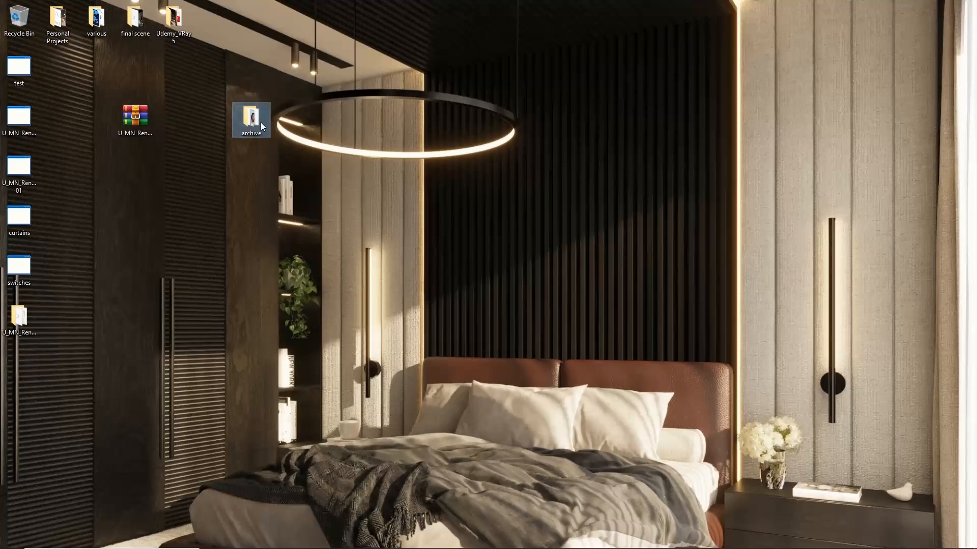
double_click(254, 117)
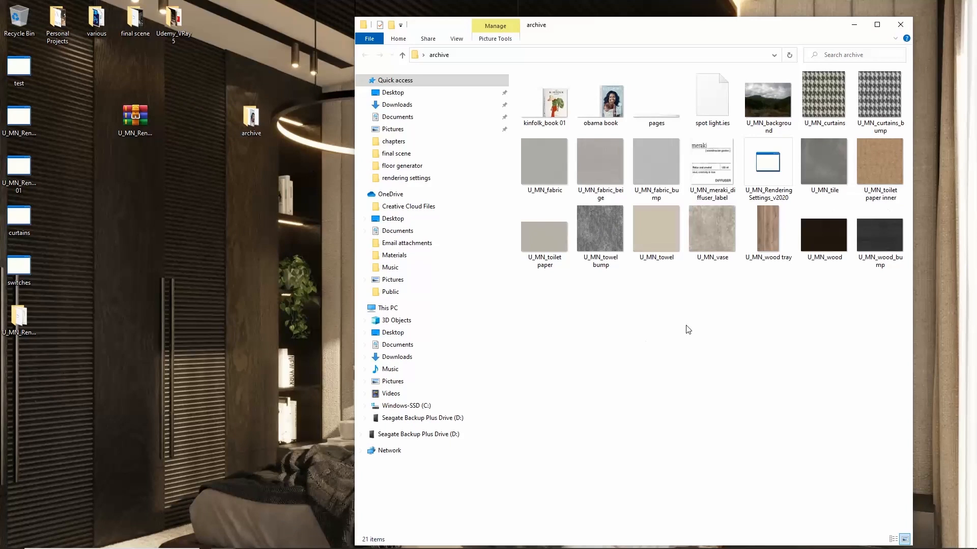
drag(767, 163, 633, 412)
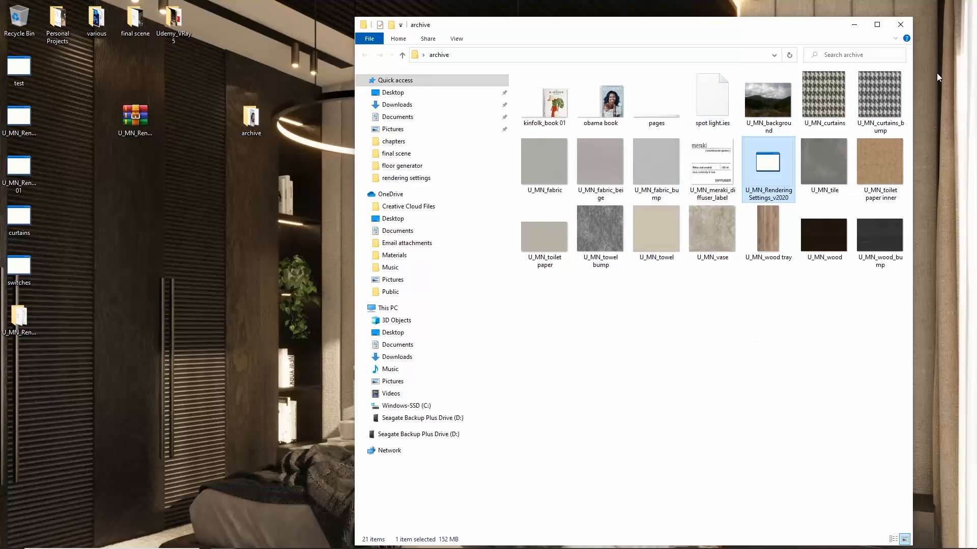
click(900, 24)
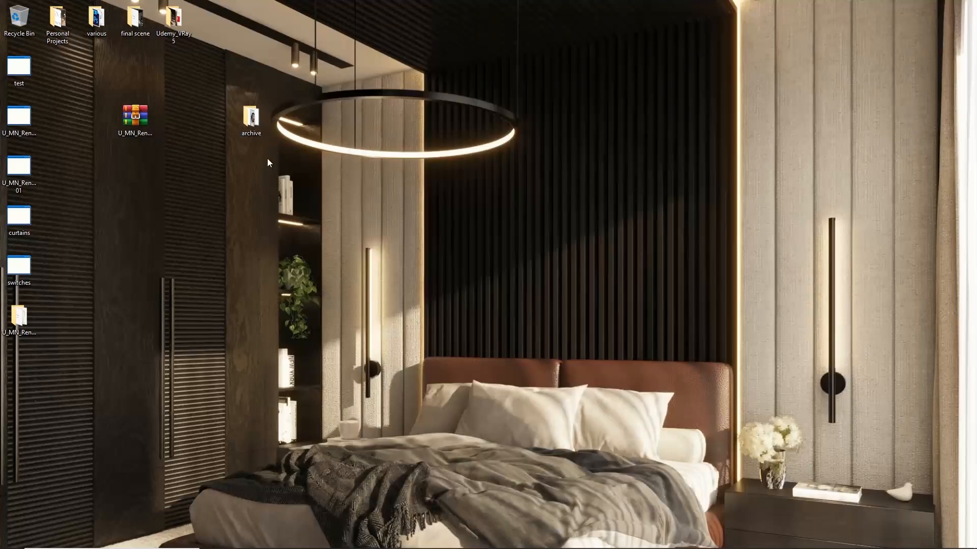
Compress the archive folder into a zip file and place it below the existing compressed scene file on the desktop
drag(251, 117, 245, 136)
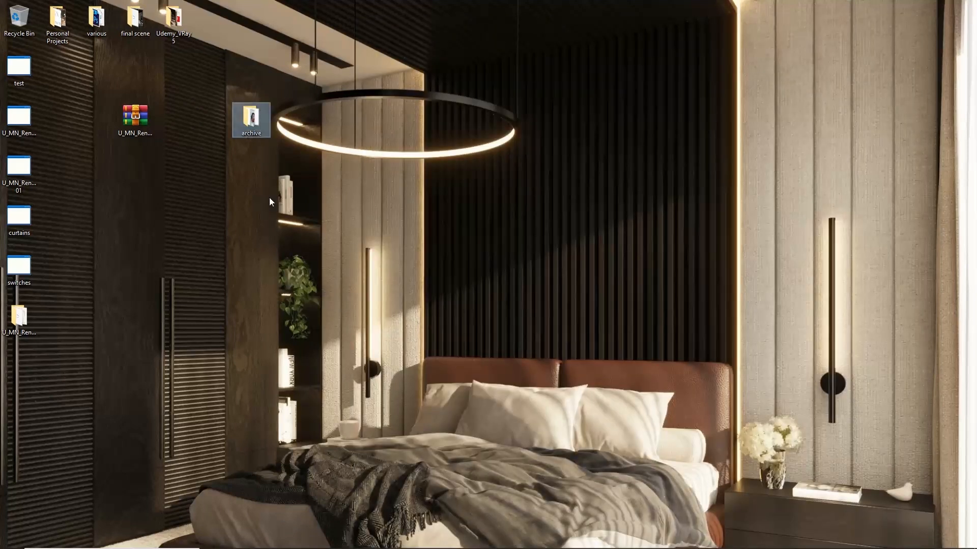
right_click(249, 119)
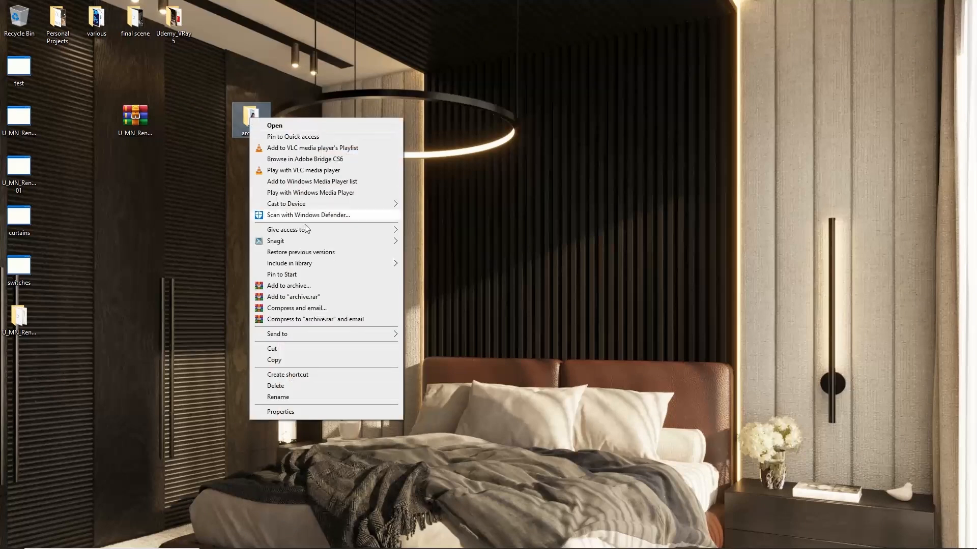
mouse_move(316, 334)
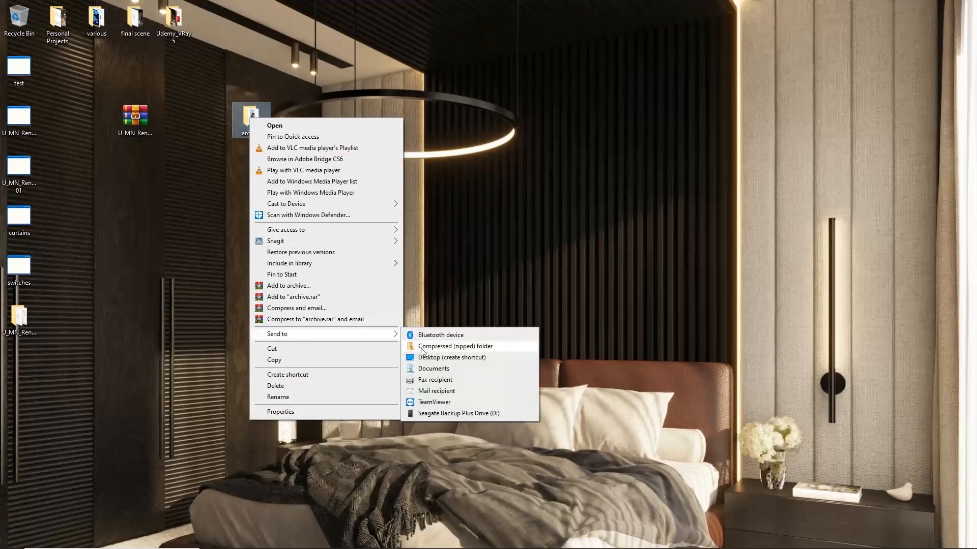
click(421, 349)
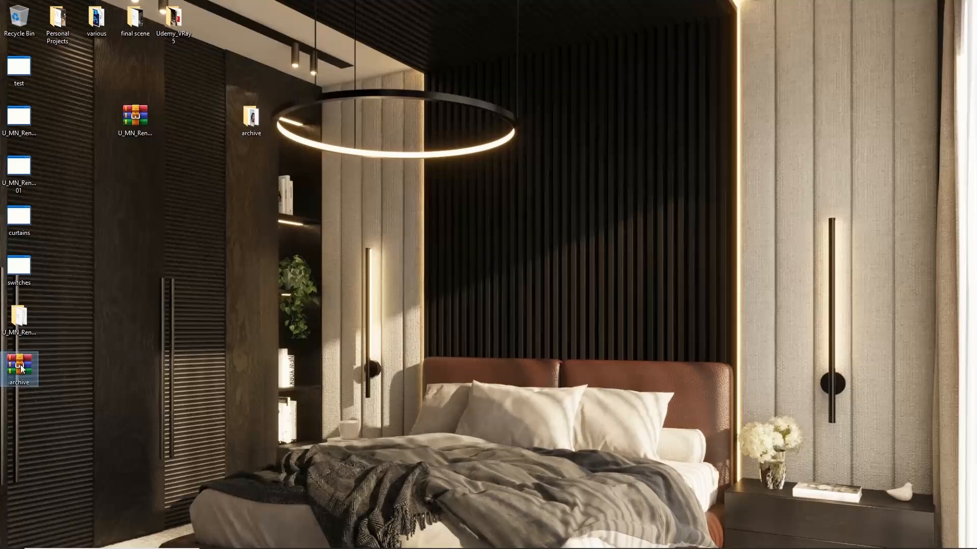
drag(21, 367, 228, 218)
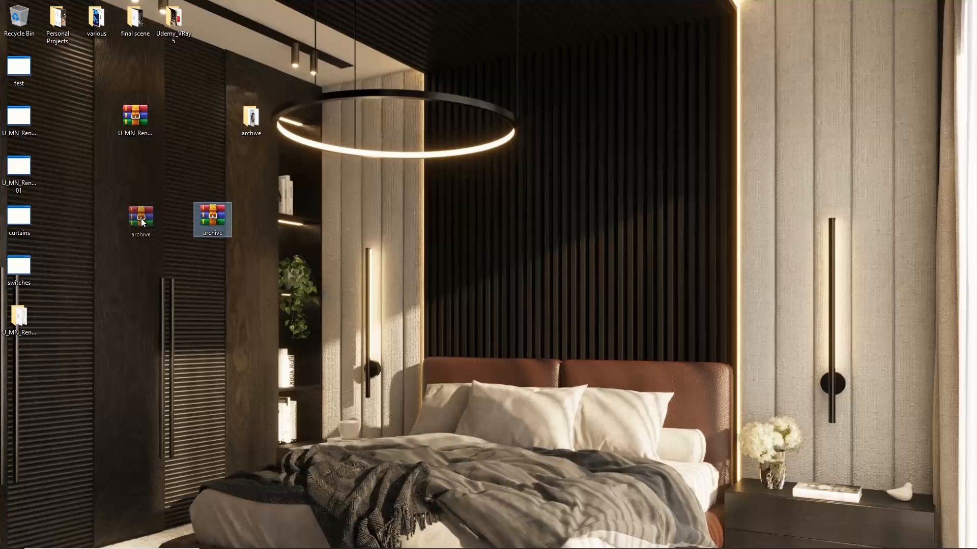
drag(142, 219, 142, 221)
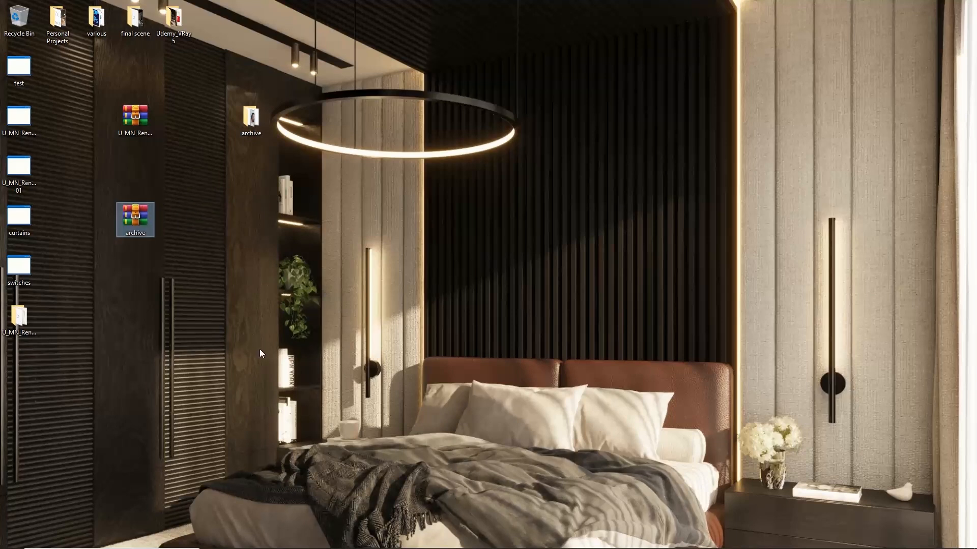